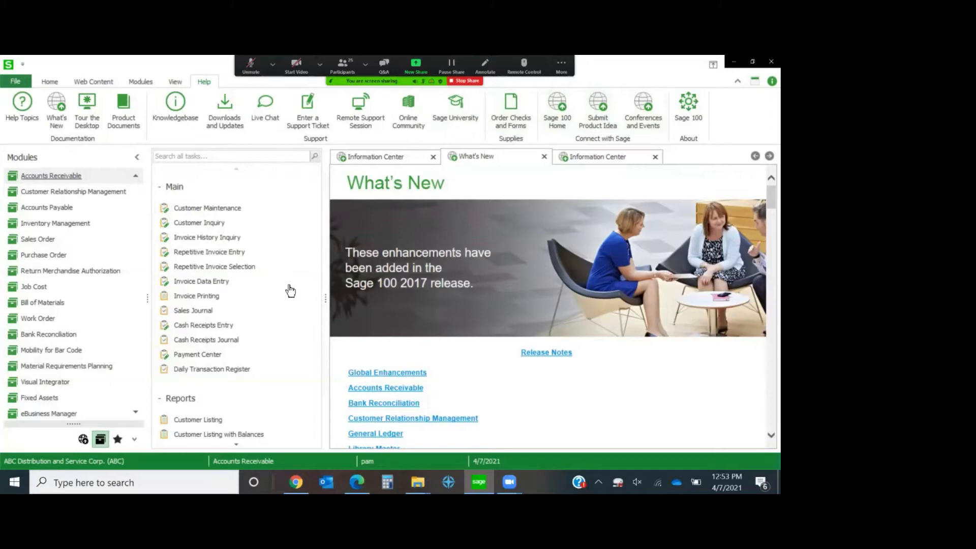
Collapse the Reports and Period End task groups of Accounts Receivable and open Accounts Receivable Options.
scroll(290, 291, down, 5)
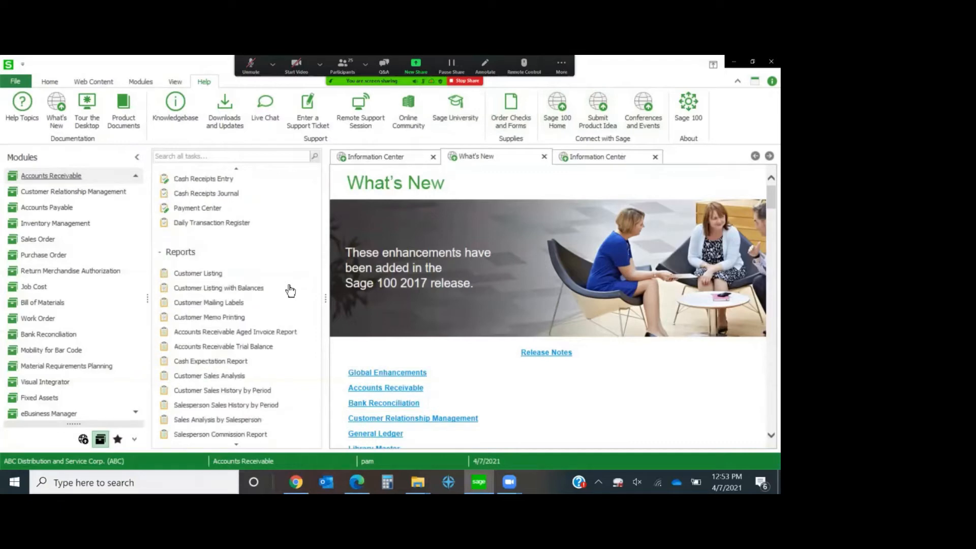
scroll(287, 288, up, 2)
click(159, 252)
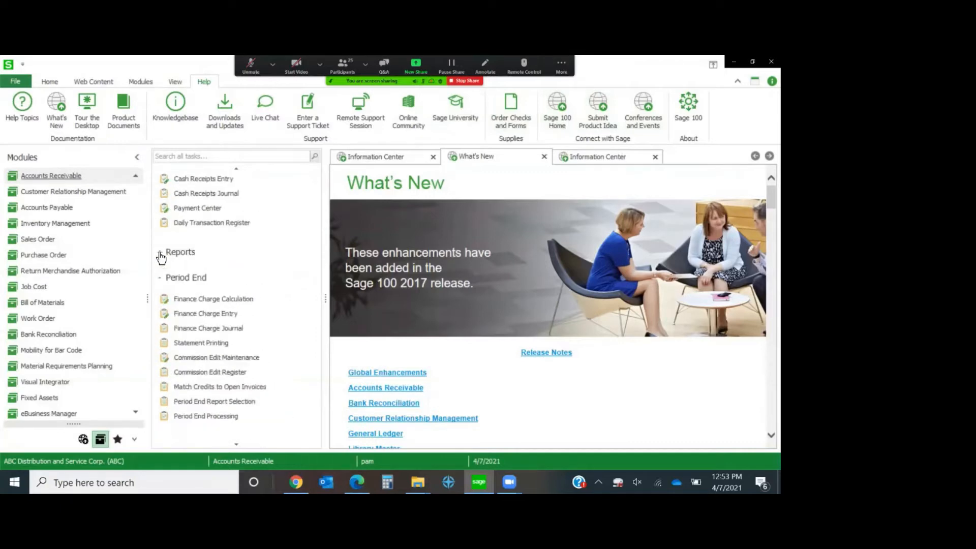
click(162, 279)
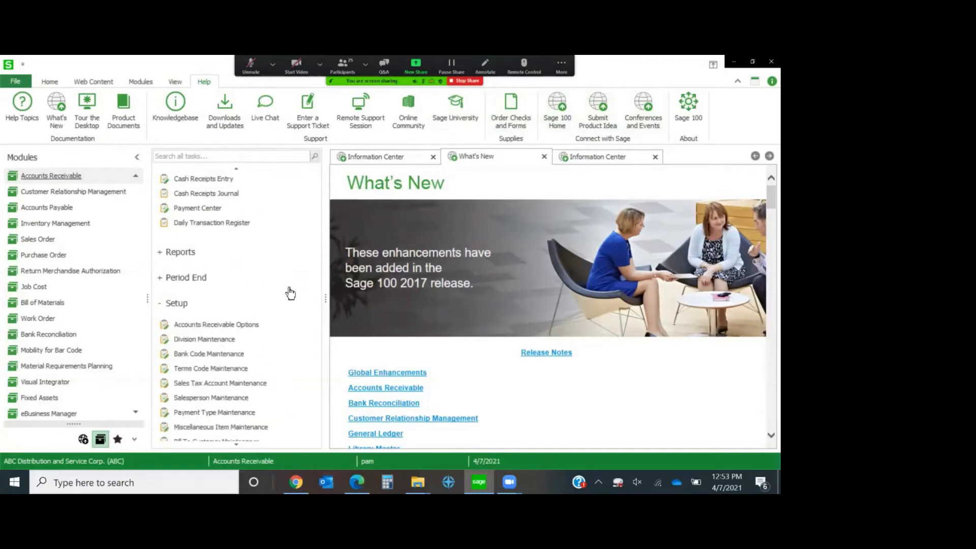
click(195, 325)
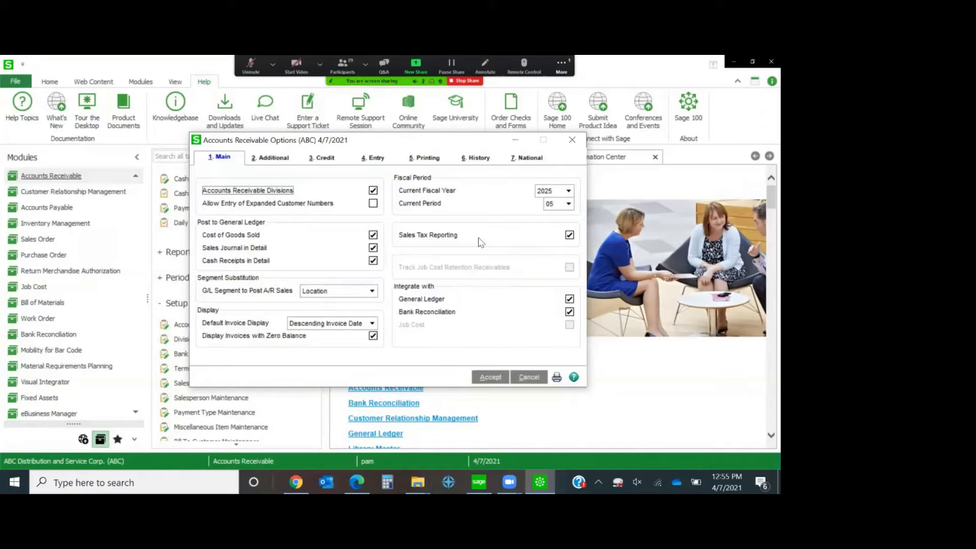
In the additional receivables options, set Open Item or Balance Forward to Open Item.
click(279, 159)
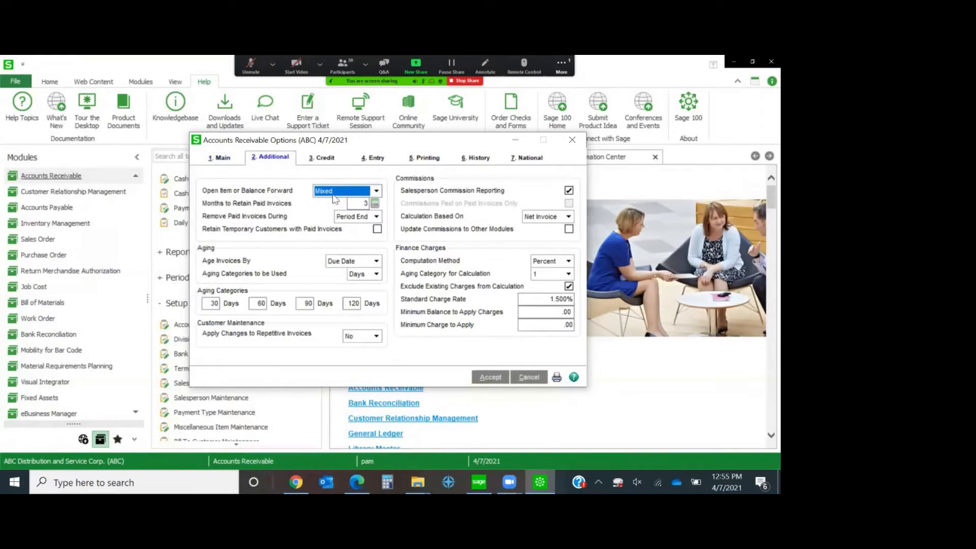
click(376, 191)
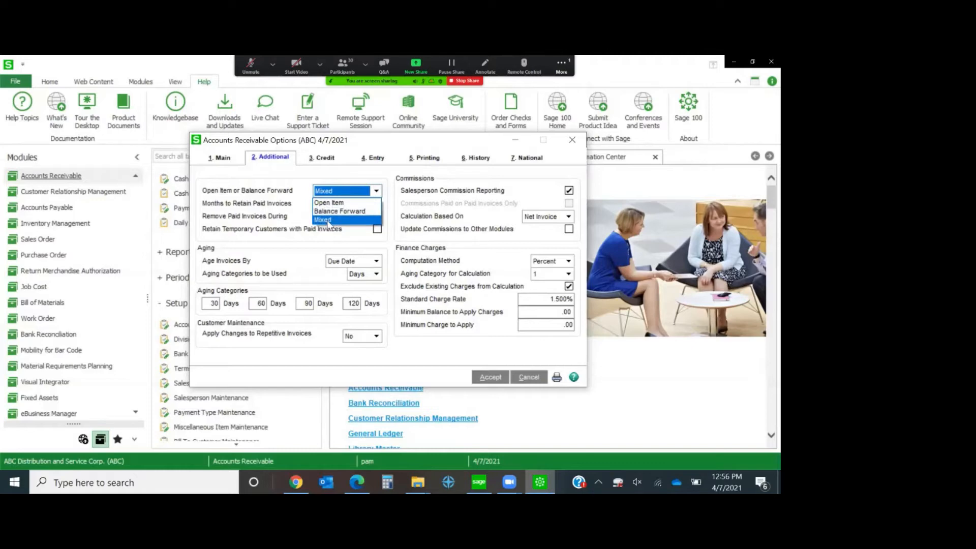
click(350, 203)
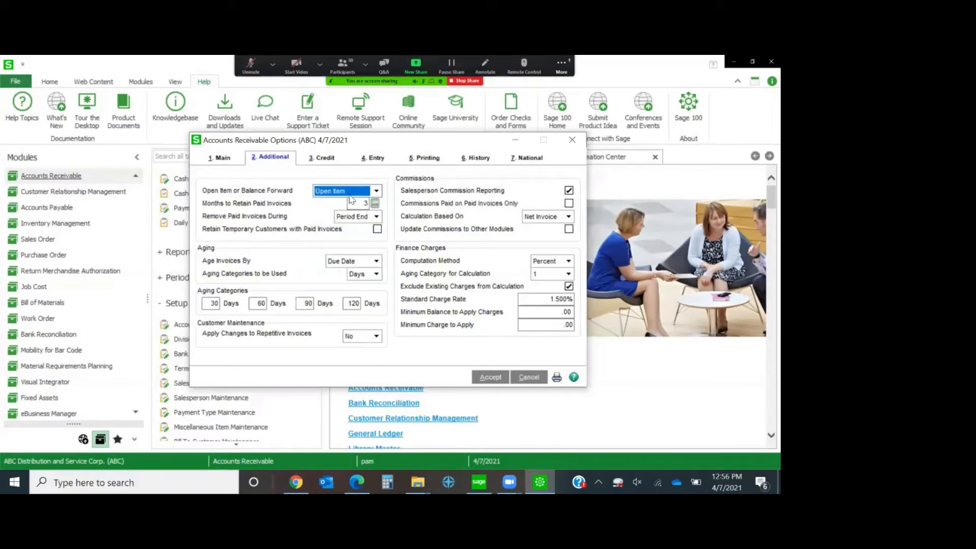
click(376, 193)
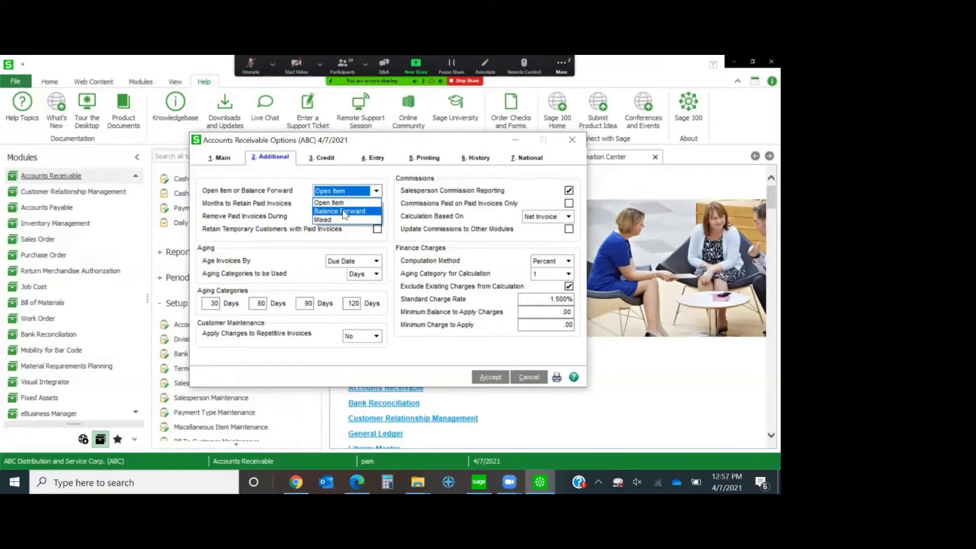
click(389, 177)
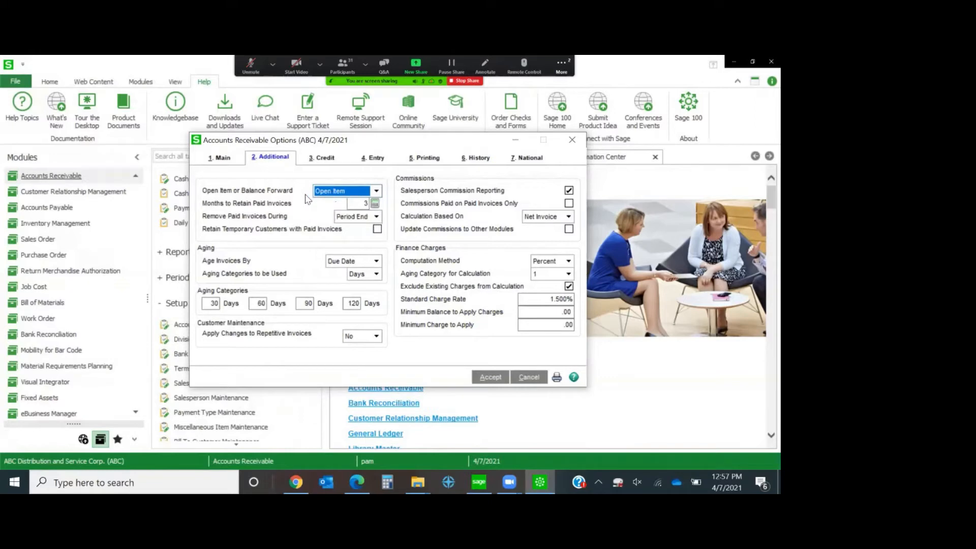
click(376, 191)
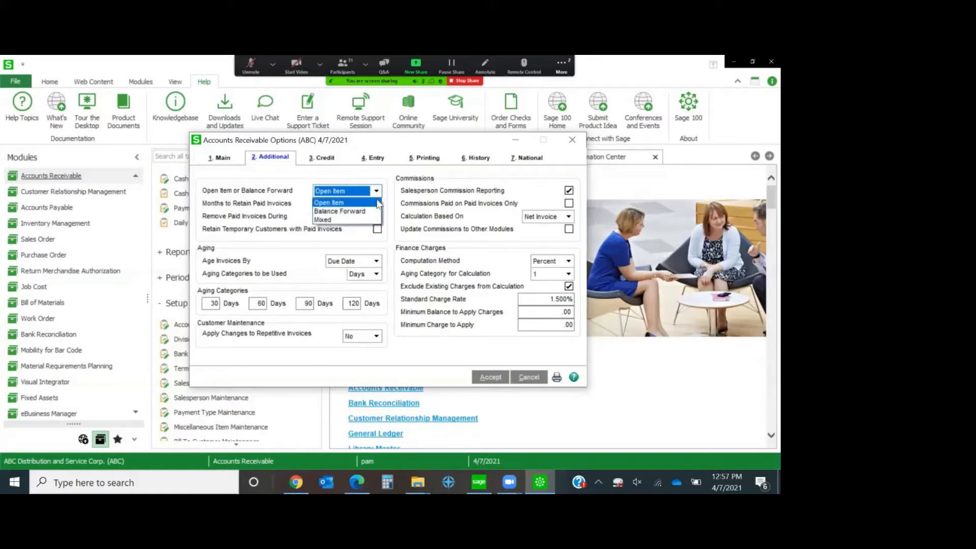
click(389, 174)
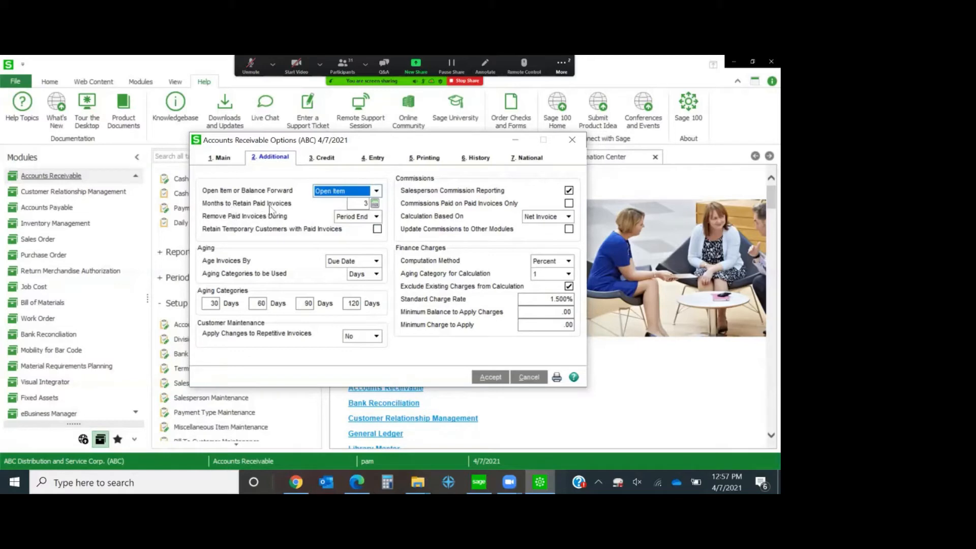
Set Months to Retain Paid Invoices to 36 and check the choices for Remove Paid Invoices During without changing them.
click(359, 203)
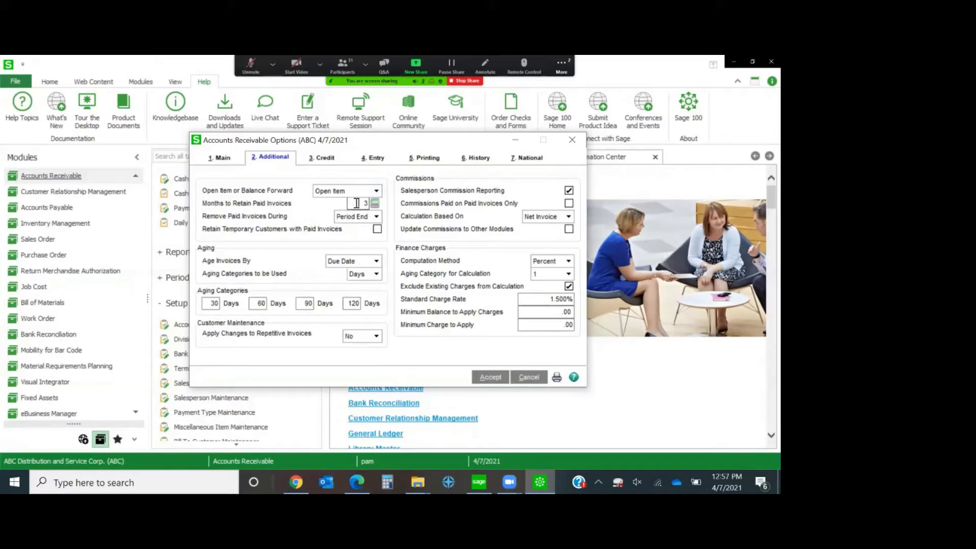
text(9999)
key(shift+Home)
text(36)
key(shift+Home)
click(376, 218)
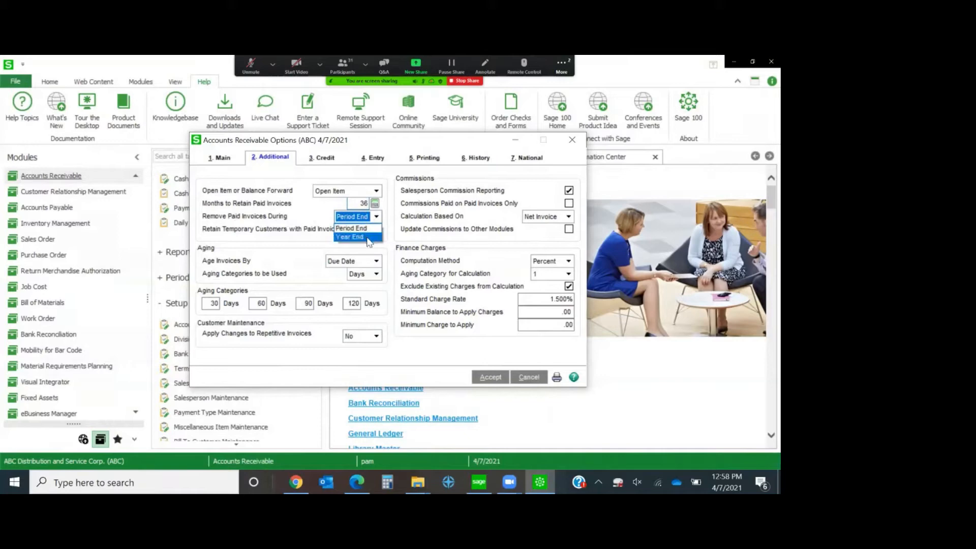
click(395, 224)
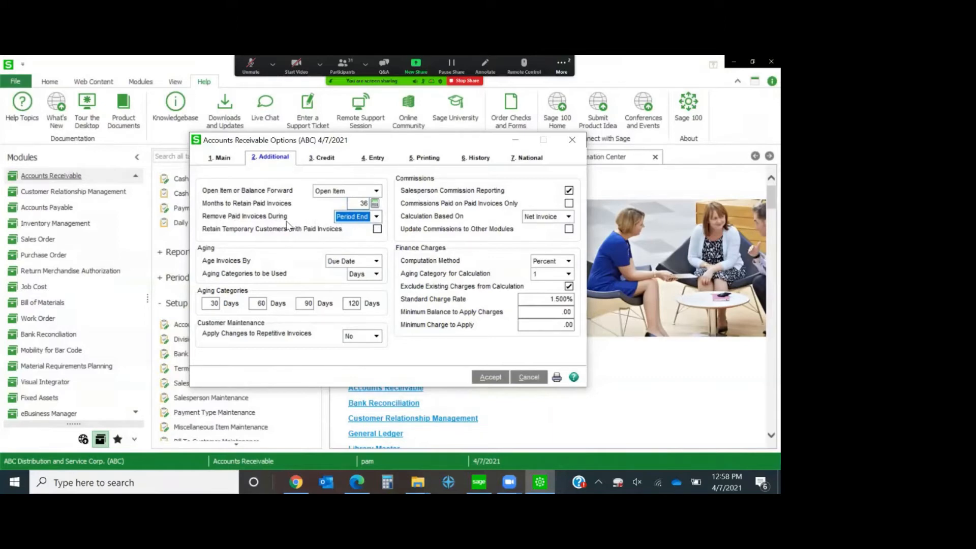
Set Months to Retain Paid Invoices to 3.
click(358, 204)
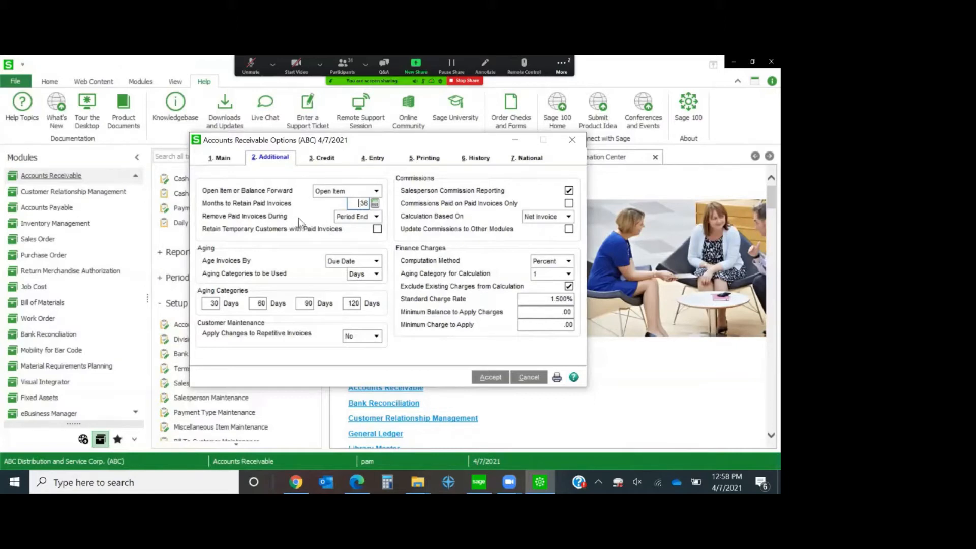
key(shift+Home)
text(3)
double_click(362, 204)
click(462, 81)
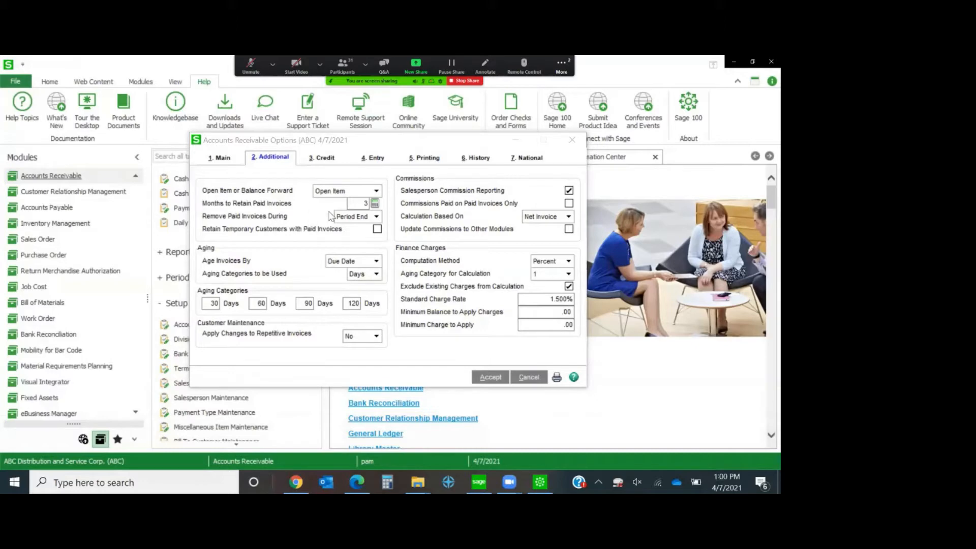
Set Months to Retain Paid Invoices to 36 and review the history retention options.
click(351, 207)
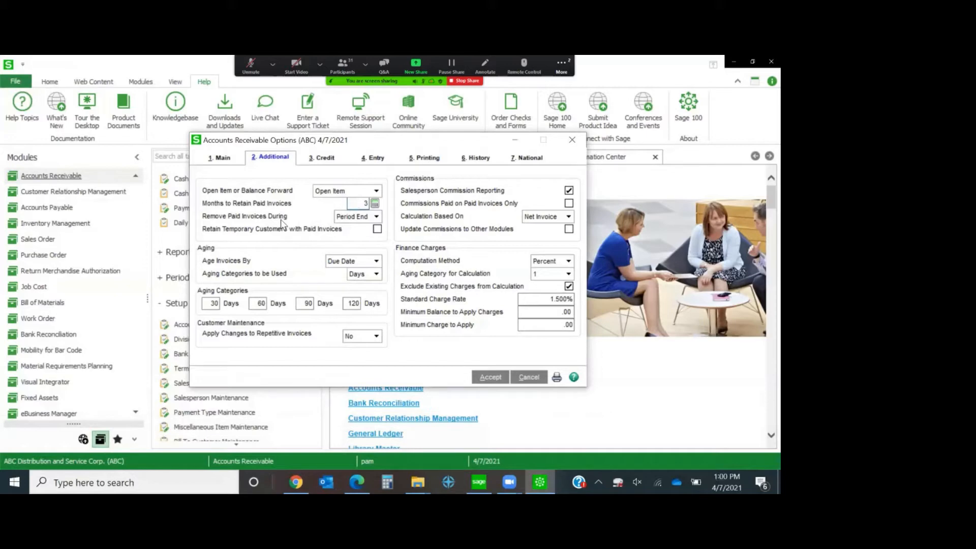
text(8)
key(Tab)
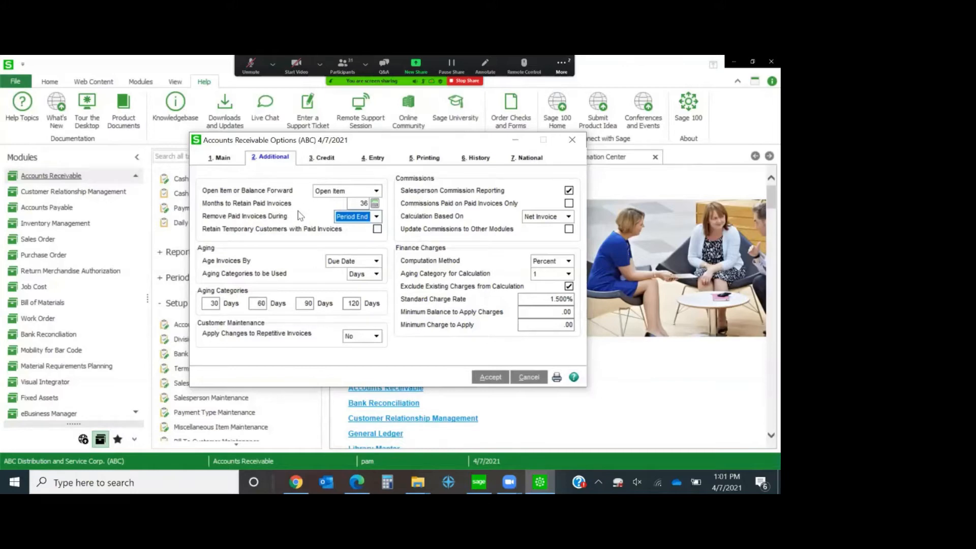
click(472, 159)
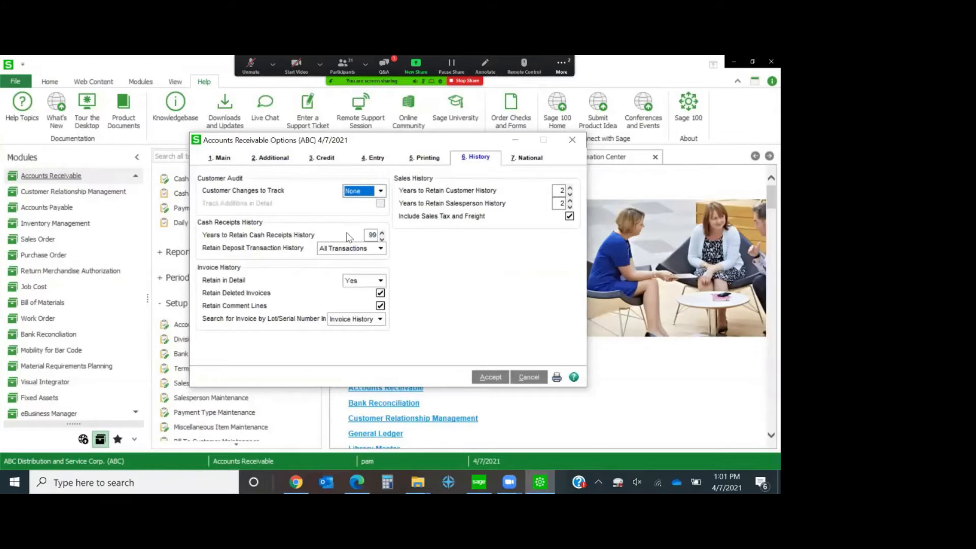
Set the four aging categories in the additional options to 15, 30, 45 and 60 days.
click(275, 160)
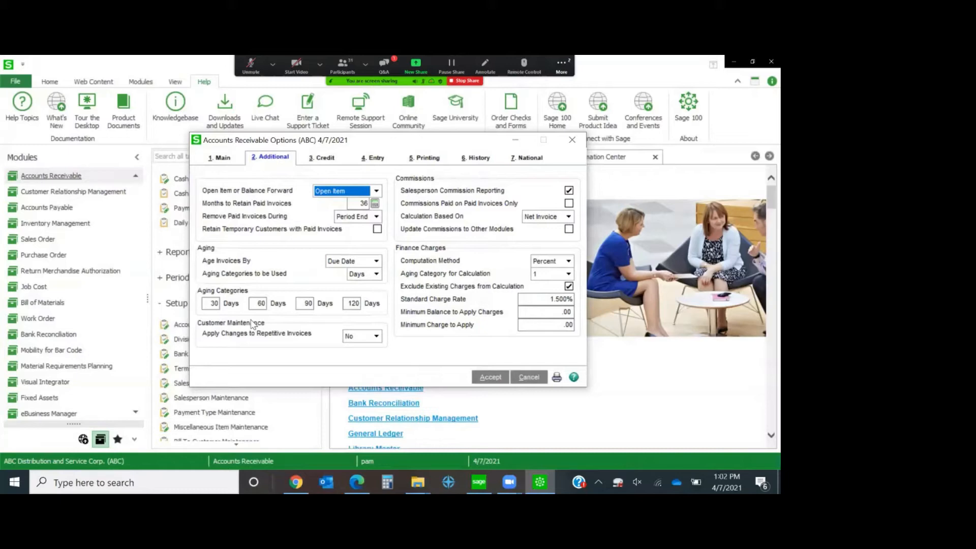
click(211, 302)
text(15)
key(Tab)
text(30)
key(Tab)
text(45)
key(Tab)
text(60)
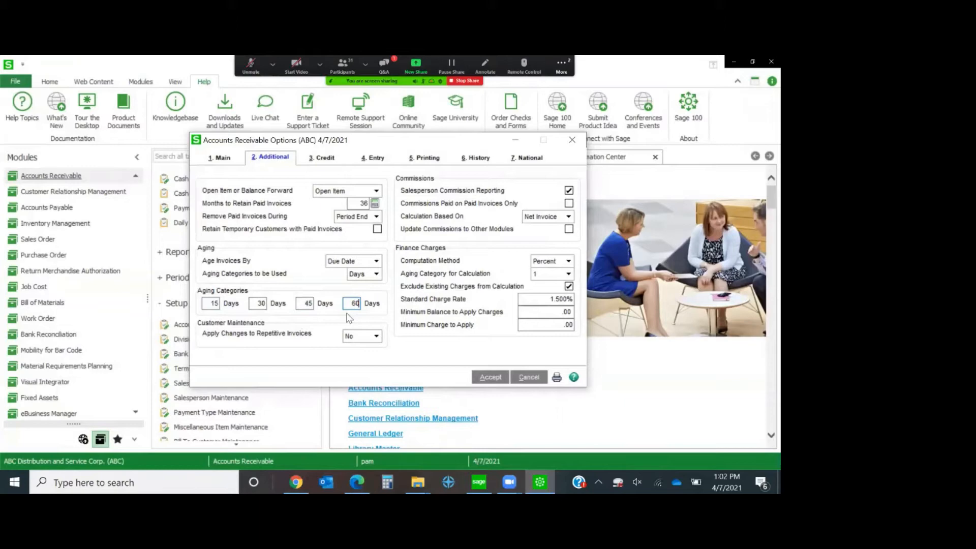
Try Month as the unit for the aging categories and switch it back to Days.
click(377, 274)
click(358, 289)
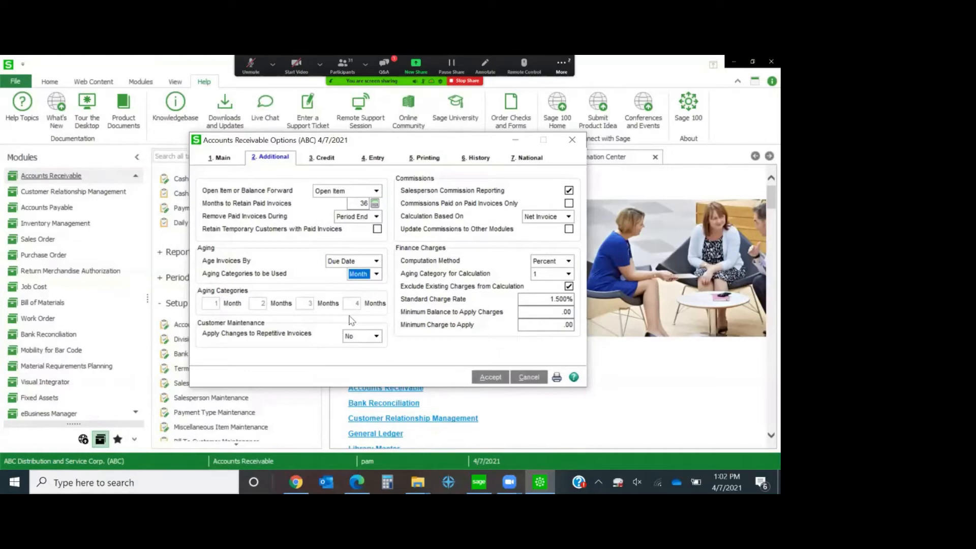
click(376, 274)
click(370, 286)
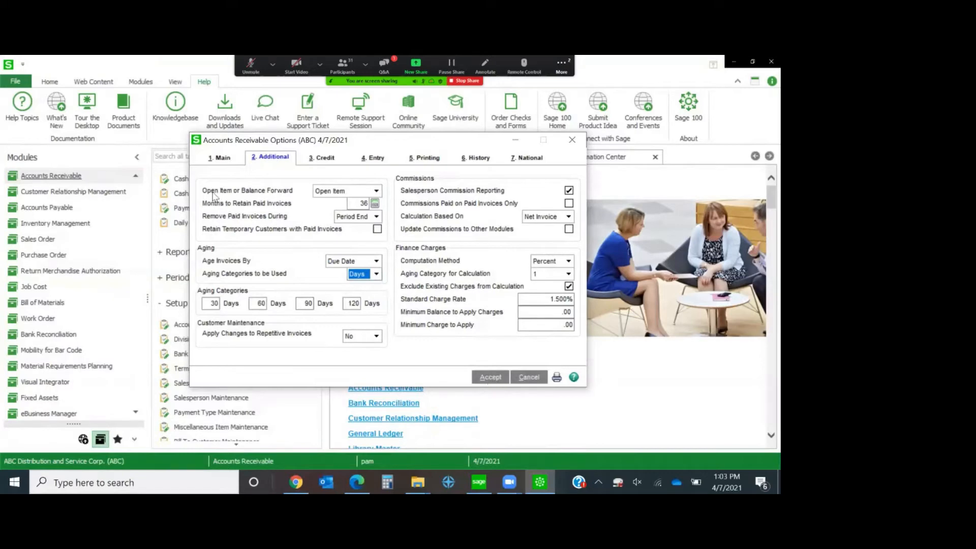
Review the main and printing options, and accept the Accounts Receivable Options.
click(225, 157)
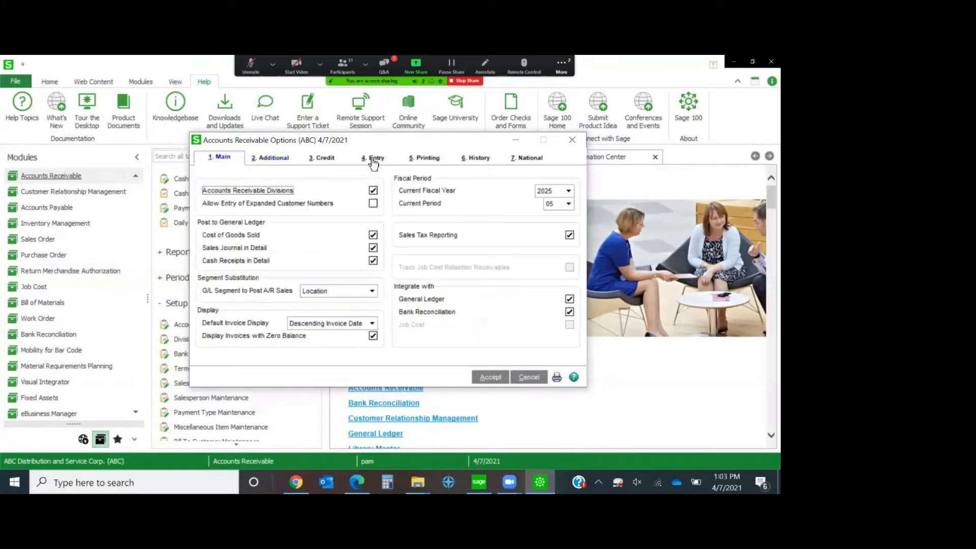
click(419, 161)
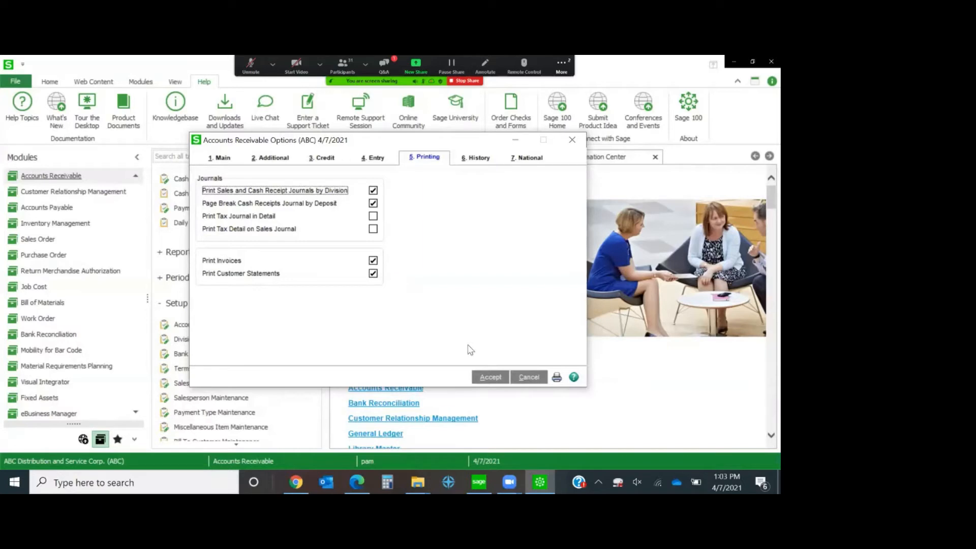
click(492, 378)
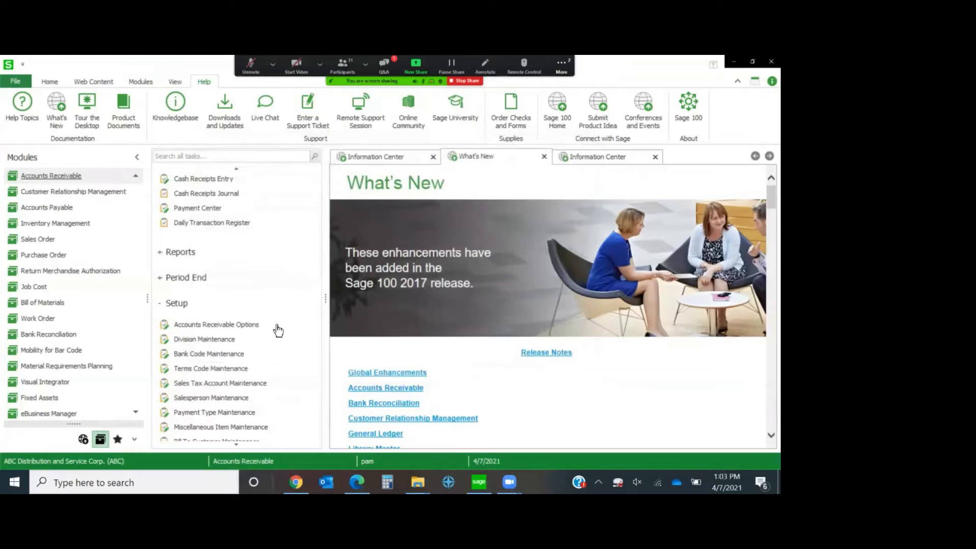
Open Customer Maintenance, load the first customer record, American Business Futures, and dismiss its invoicing policy memo.
scroll(278, 330, up, 3)
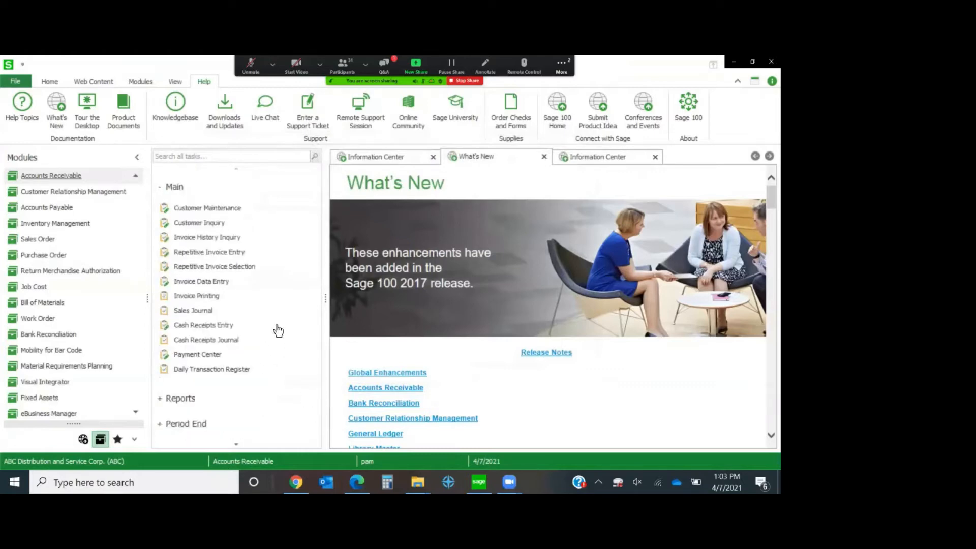
click(223, 210)
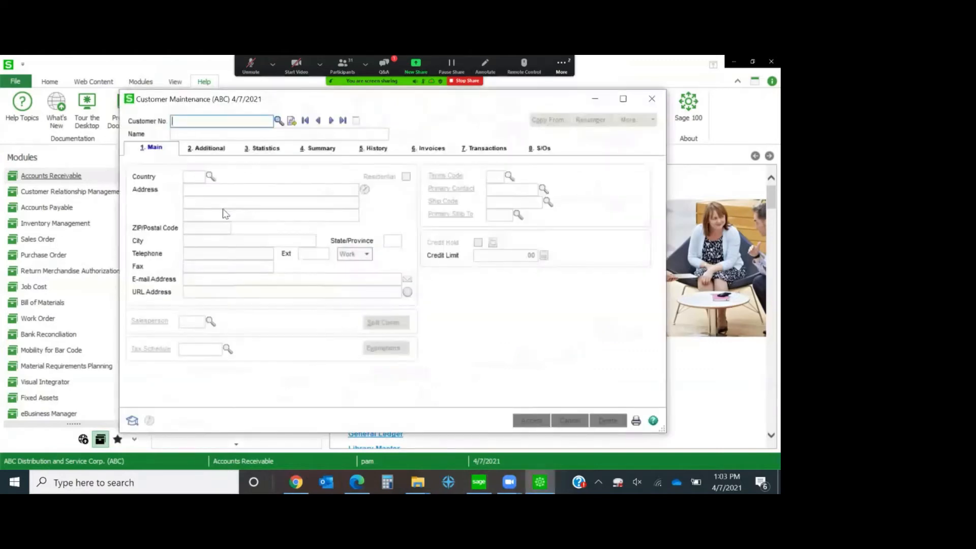
click(331, 120)
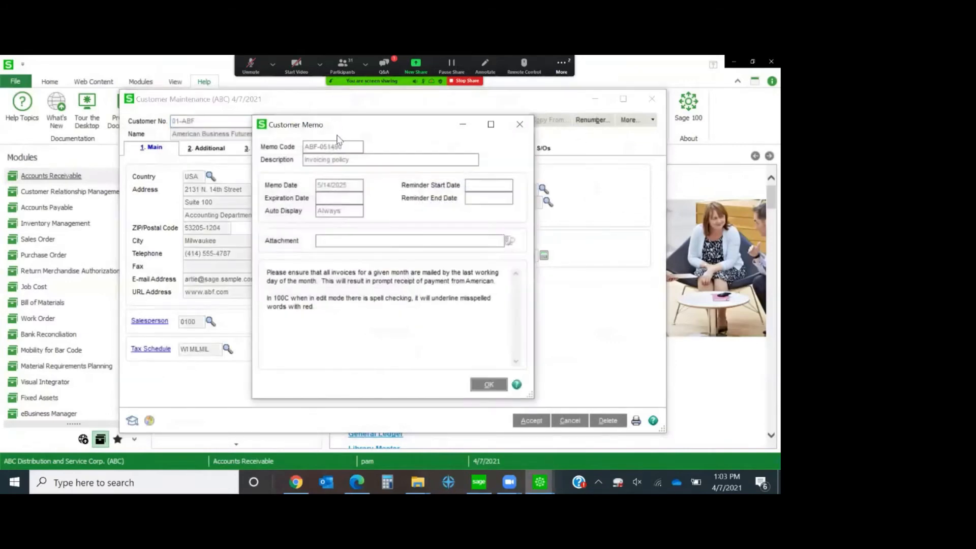
click(488, 384)
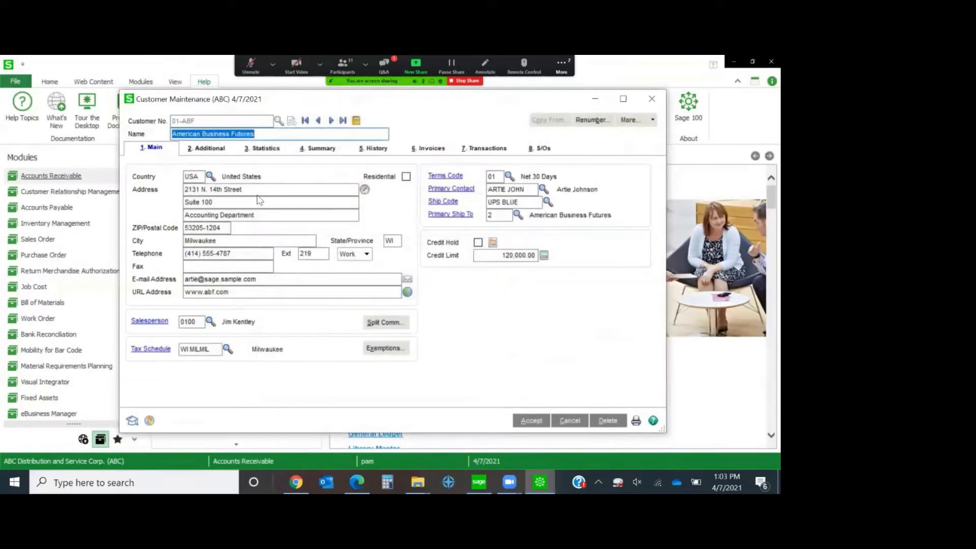
Review the statement cycle in the customer's additional settings, accept the record and close Customer Maintenance.
click(210, 152)
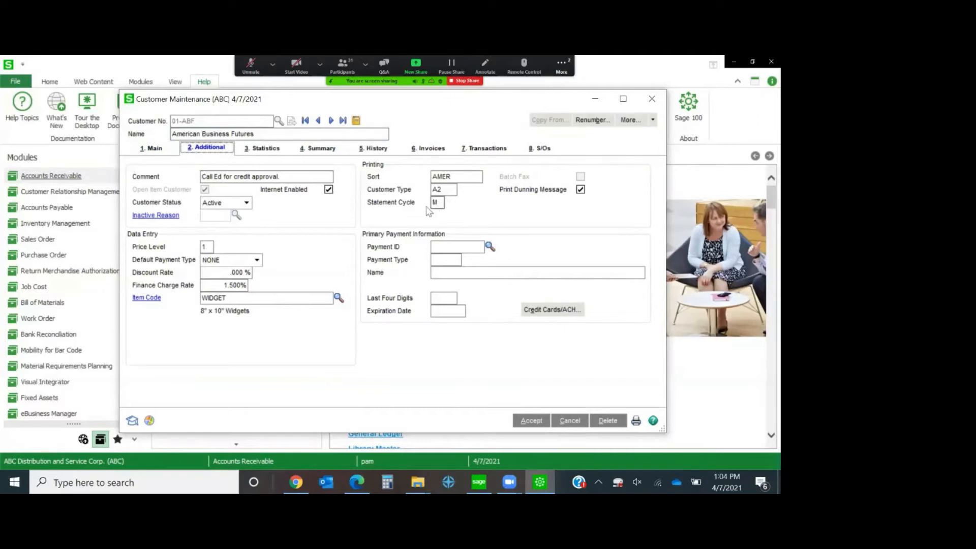
click(443, 203)
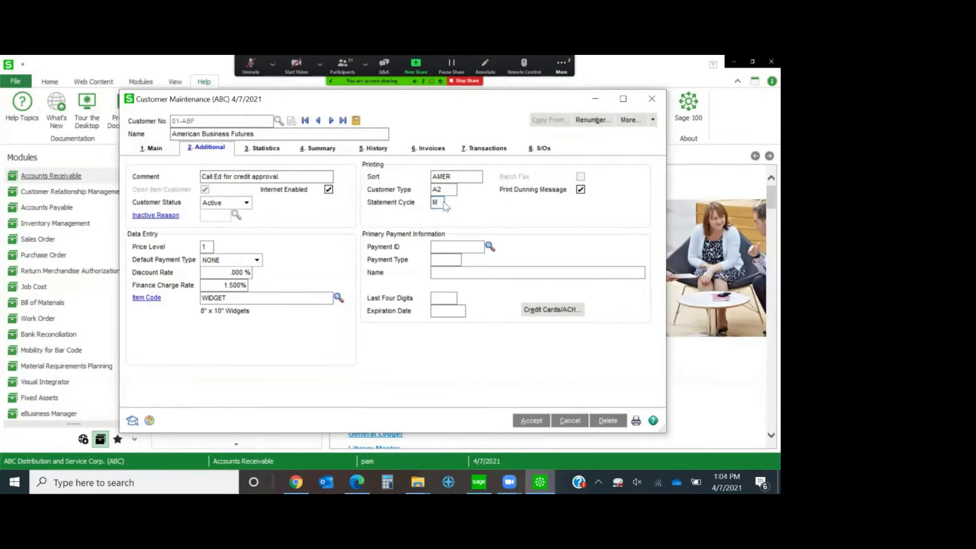
key(shift+Home)
click(437, 203)
click(529, 420)
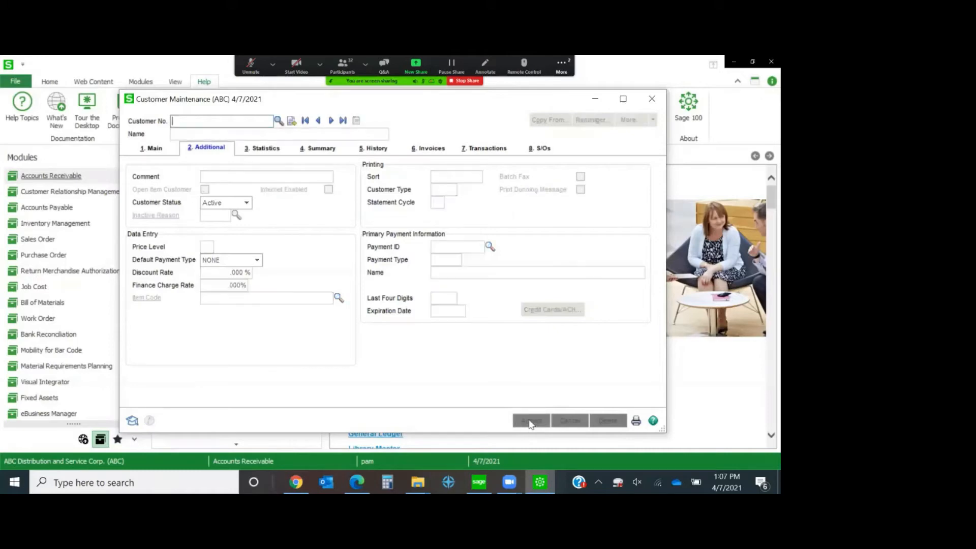
click(652, 99)
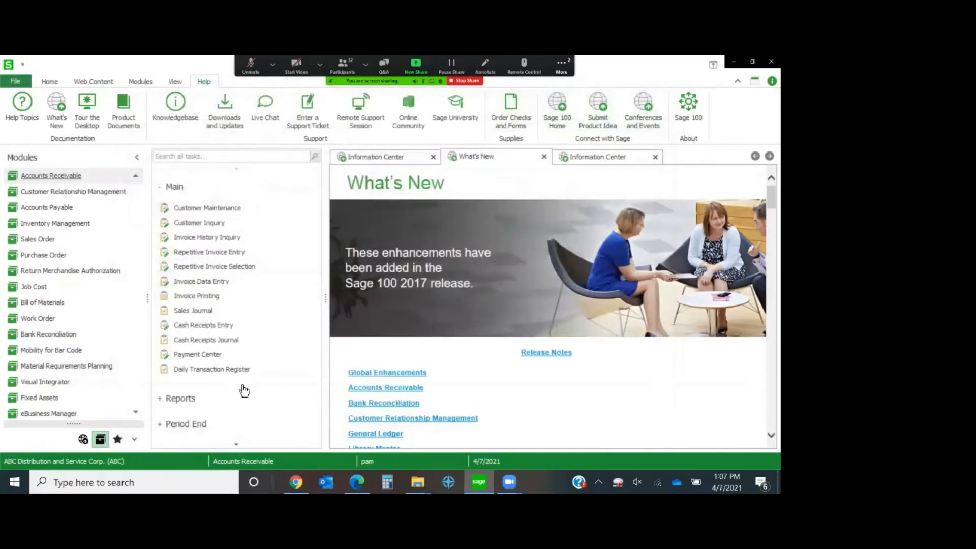
scroll(244, 389, down, 2)
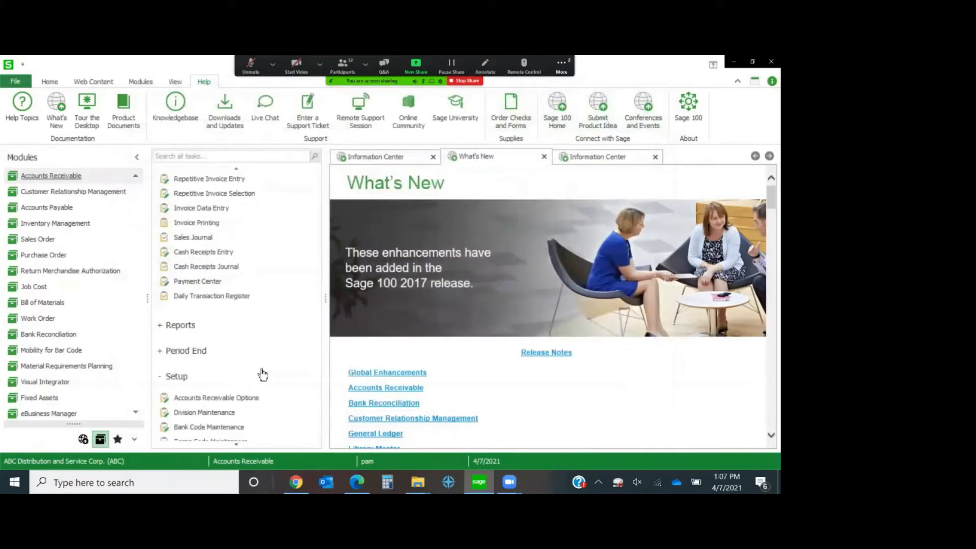
Open Statement Printing from the Period End tasks and bring up its statement messages.
click(160, 351)
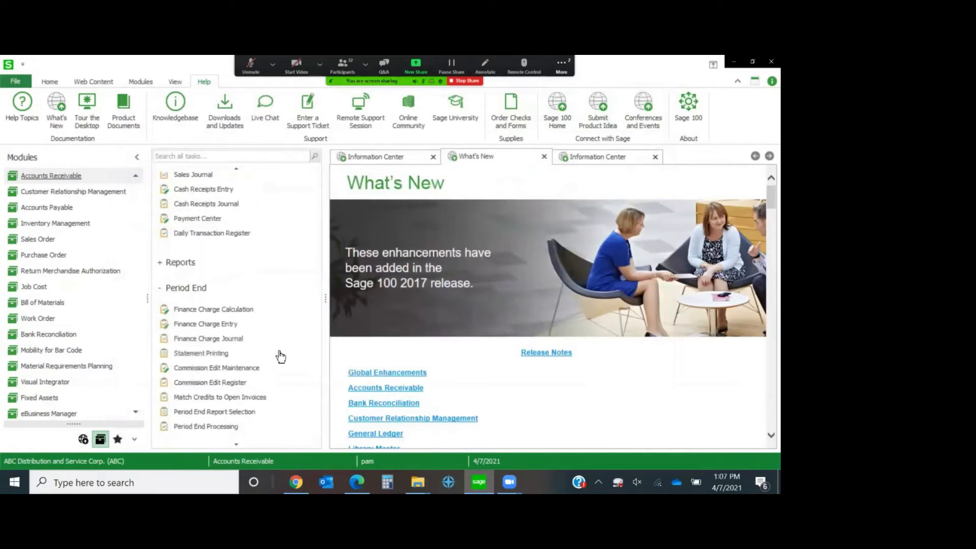
click(190, 355)
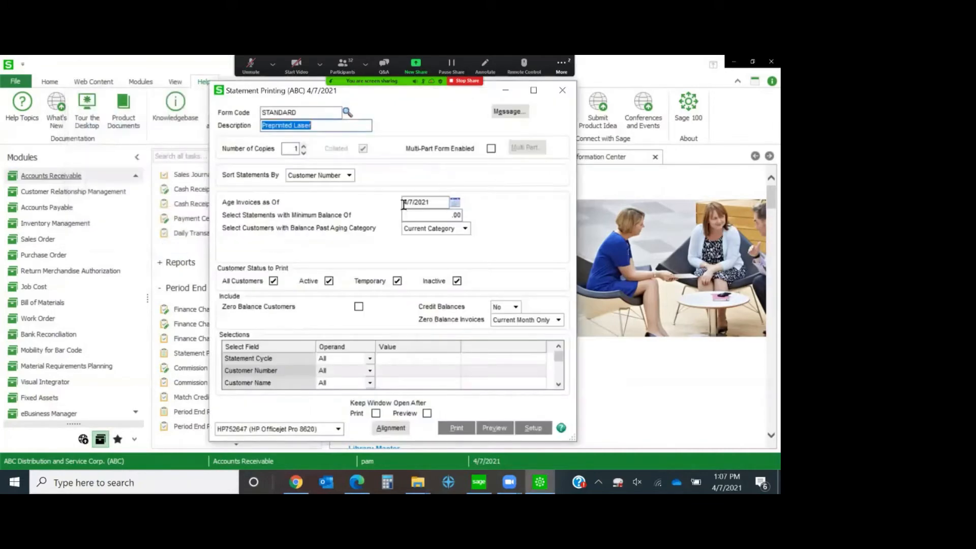
click(509, 112)
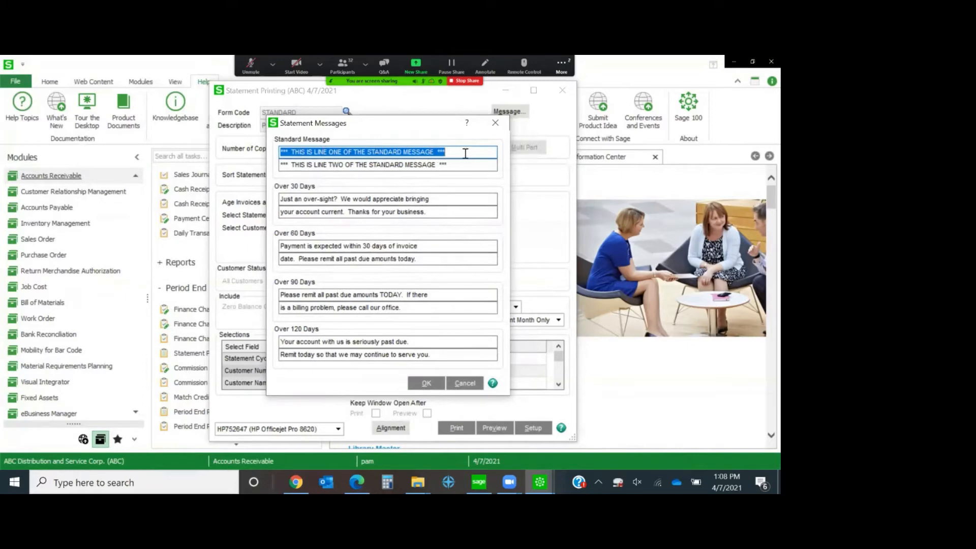
Set the standard message's first line to "THANK YOU FOR YOUR BUSINESS - STAY HEALTHY", clear its second line and accept the statement messages.
text(THANK)
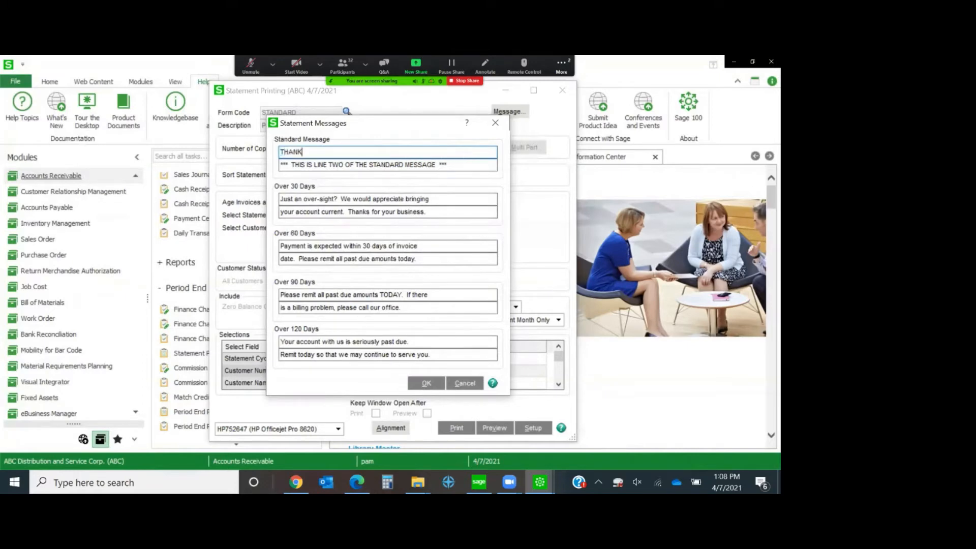
text( YOU FOR YOUR BUSINESS)
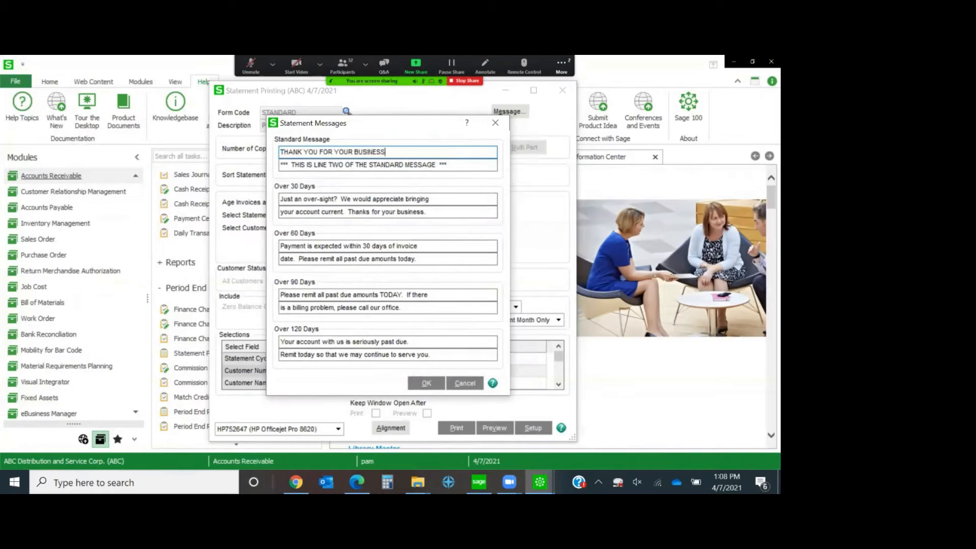
text( - STAY HEL)
text(LTHY)
drag(459, 166, 268, 174)
key(Delete)
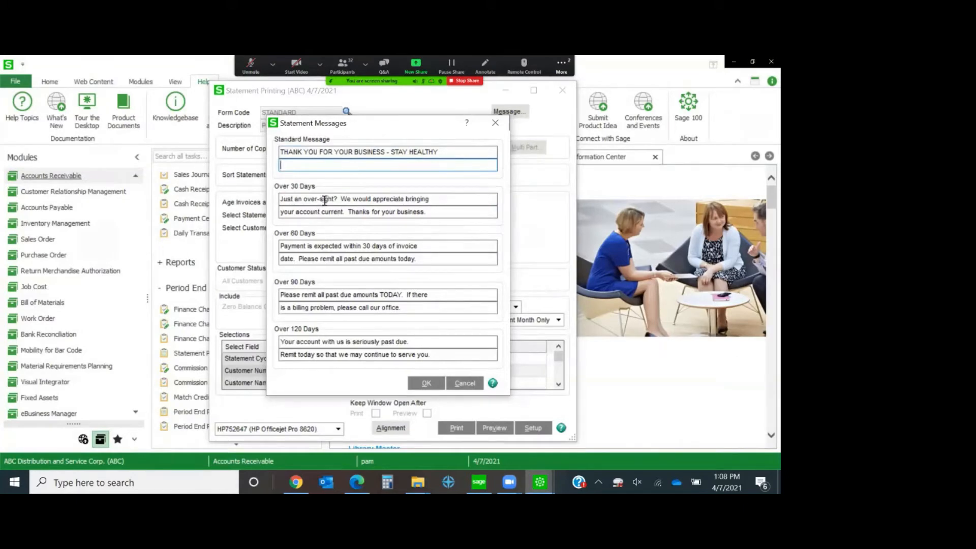
click(283, 200)
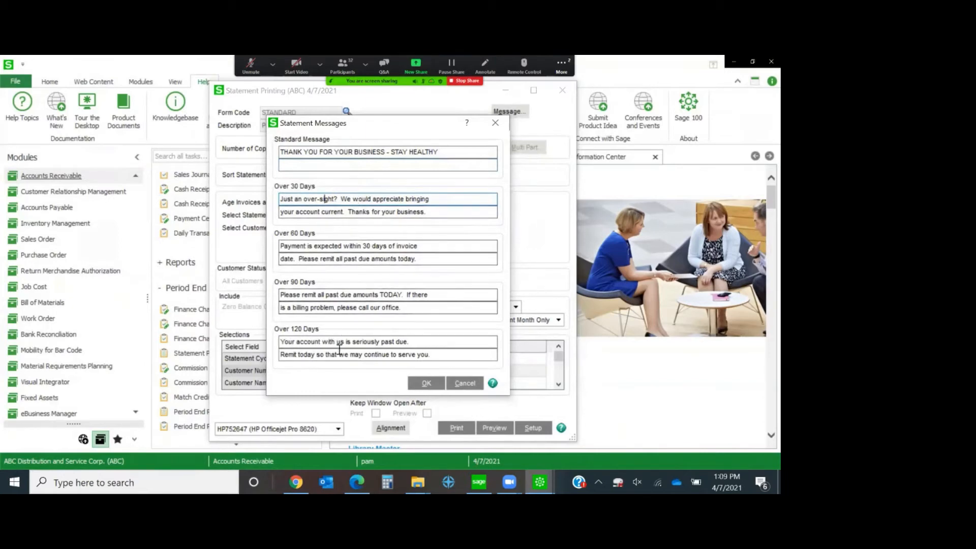
click(424, 384)
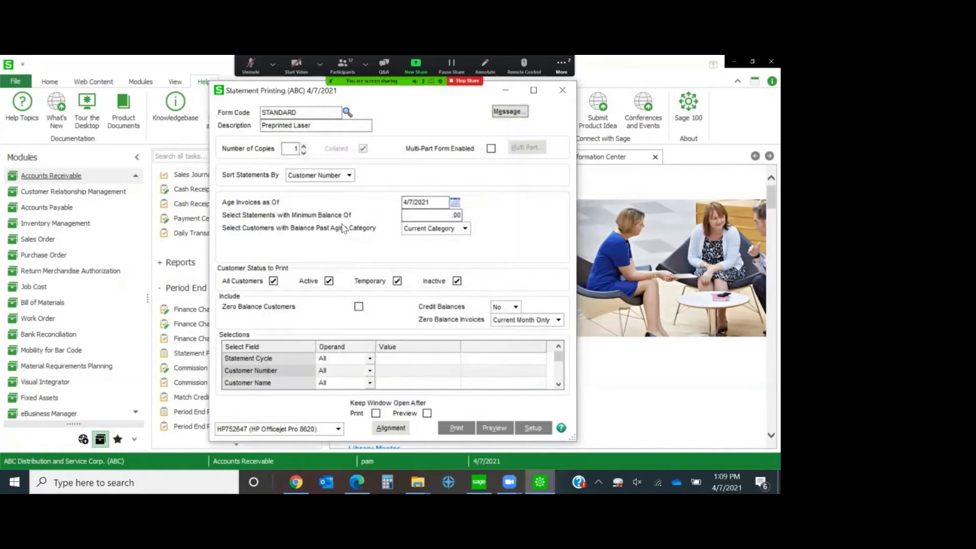
Try a minimum statement balance of 100.00 and clear it again.
click(424, 215)
text(100)
drag(428, 216, 488, 222)
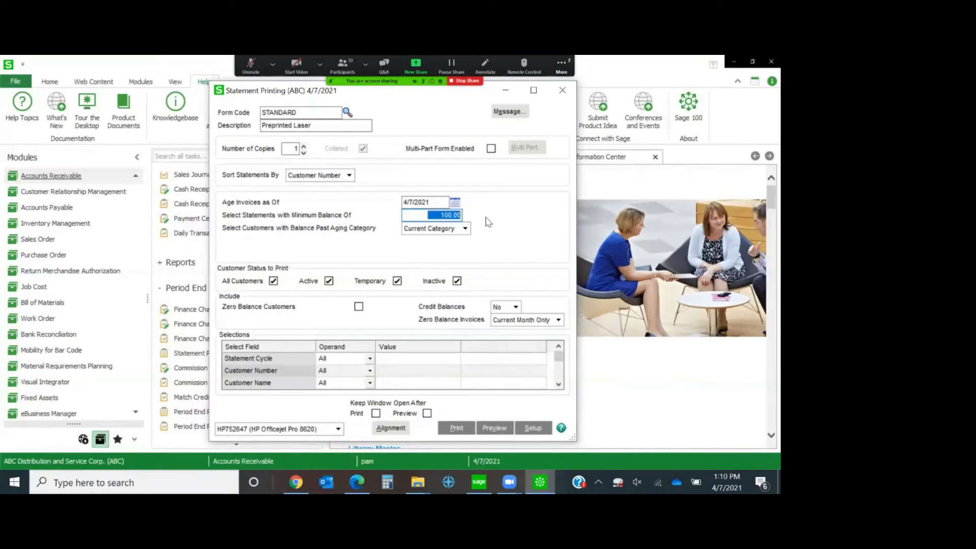
key(BackSpace)
Try 4th Category as the past aging category for customer balances and switch it back to Current Category.
click(465, 229)
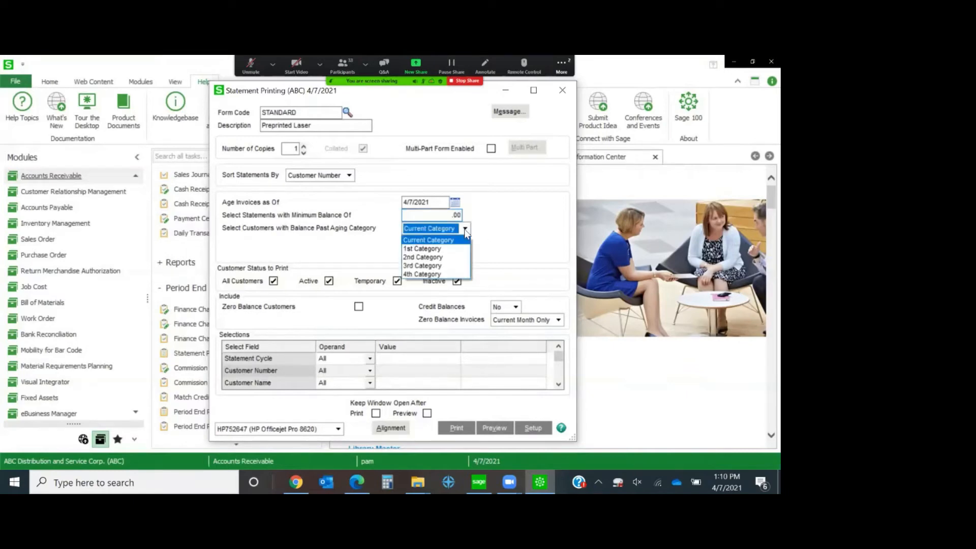
click(421, 274)
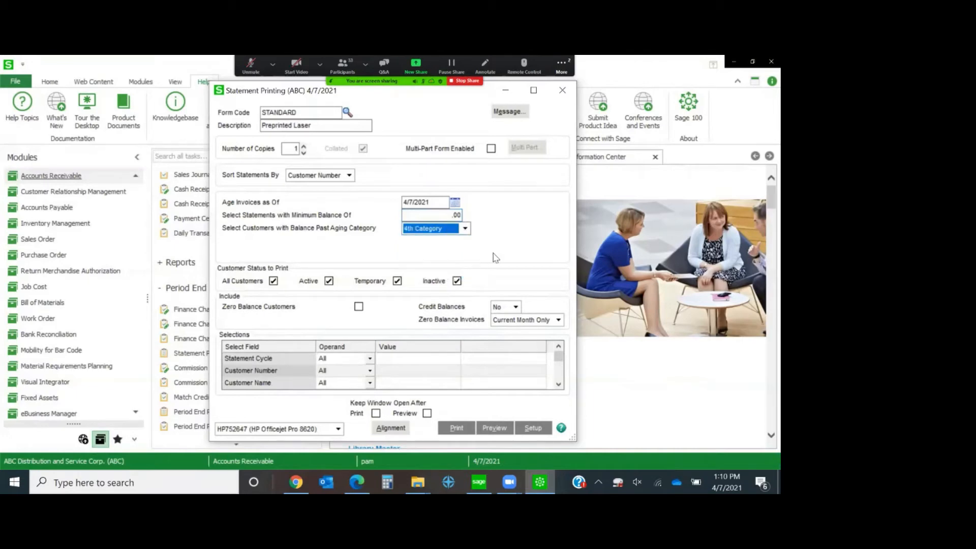
click(465, 230)
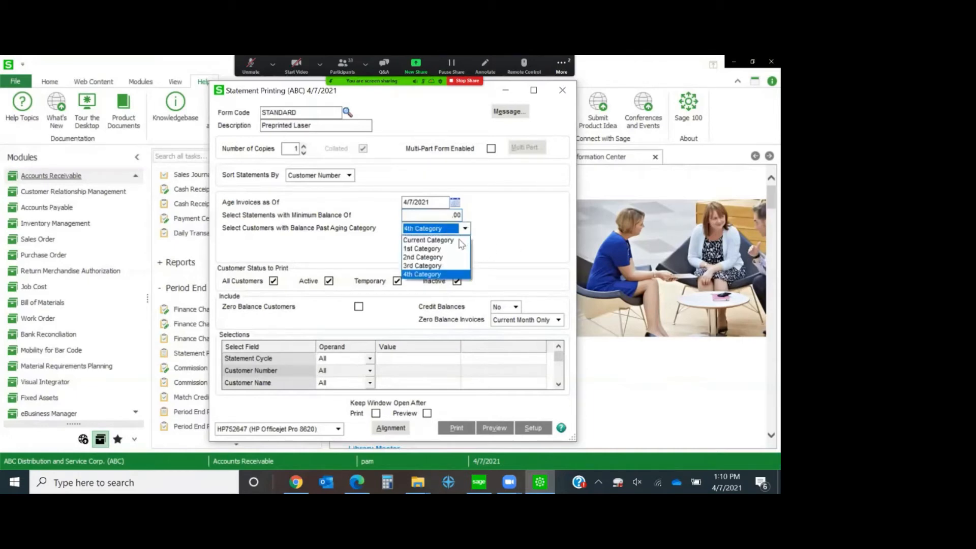
click(427, 236)
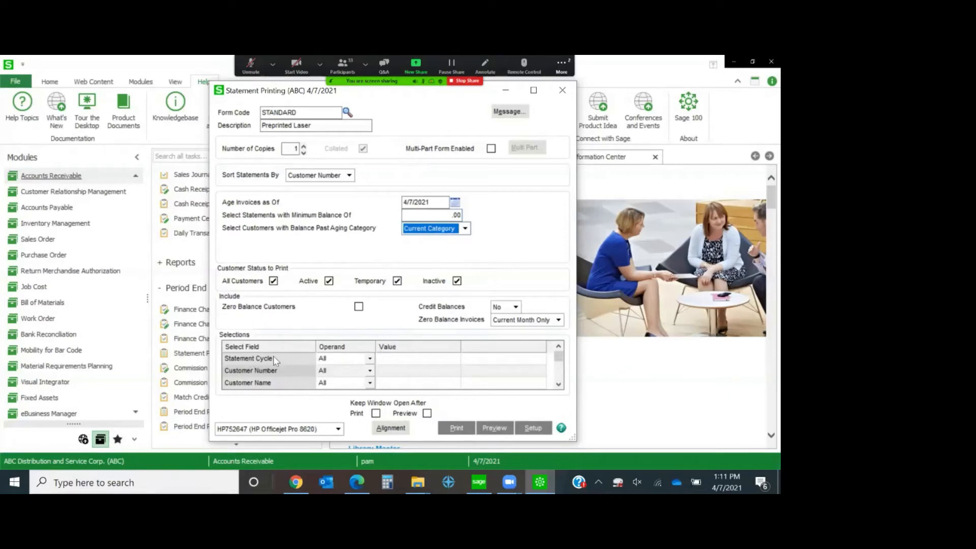
Restrict the statements to a Statement Cycle equal to M.
click(370, 358)
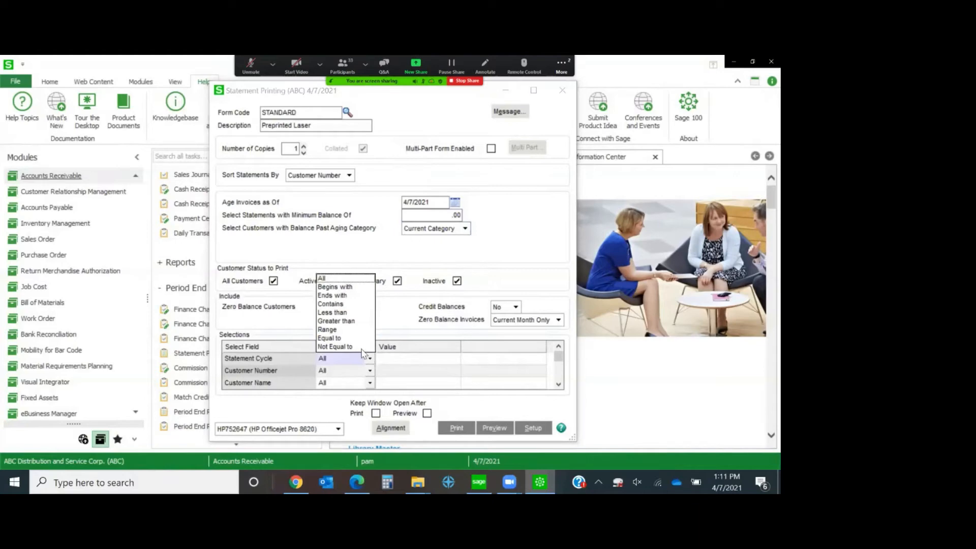
click(329, 338)
click(431, 362)
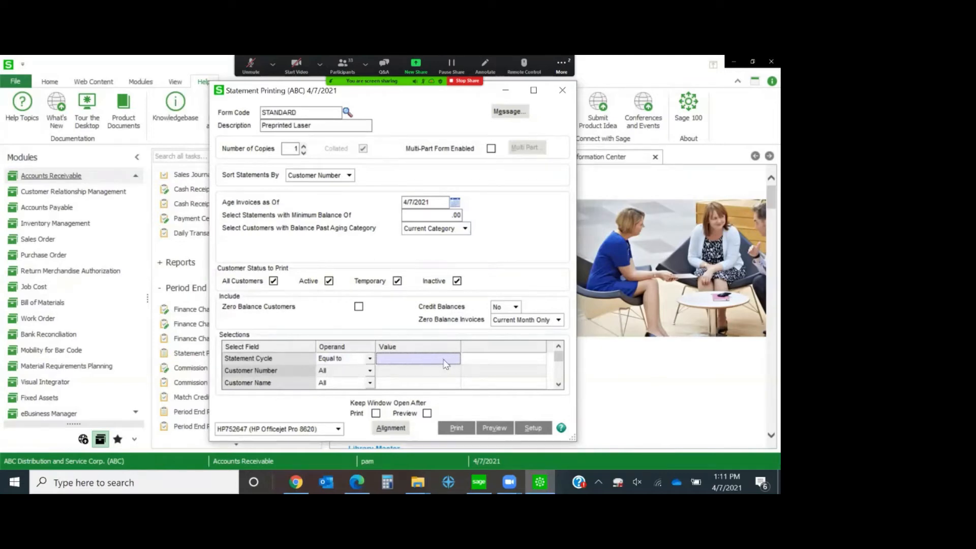
click(410, 359)
text(M)
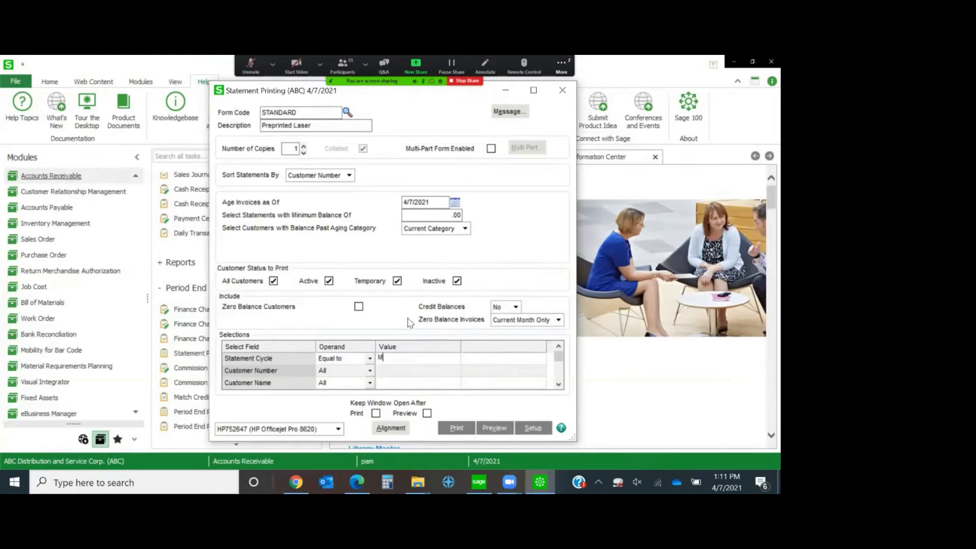
click(435, 201)
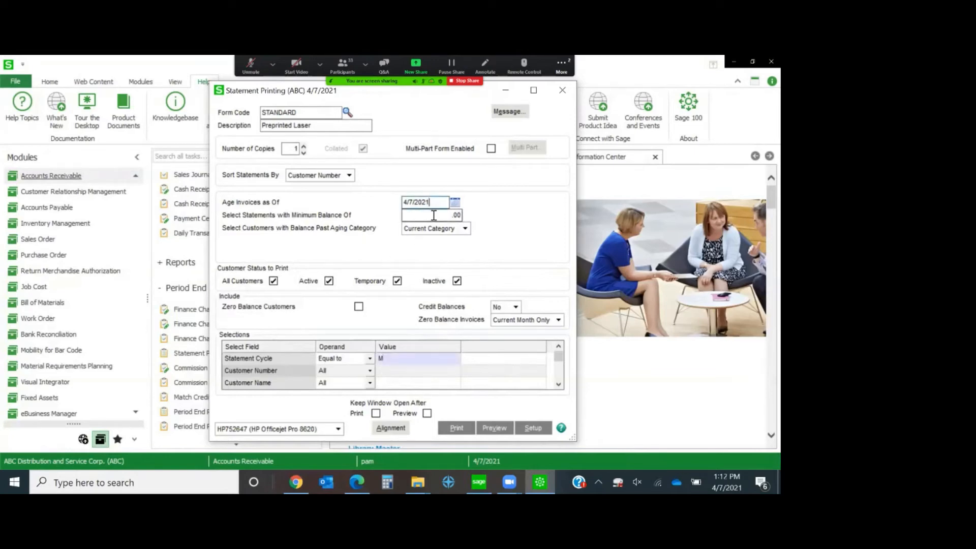
click(434, 215)
click(498, 433)
Try the Range operand for Statement Cycle, and switch it to Contains with the value "w, M".
click(370, 358)
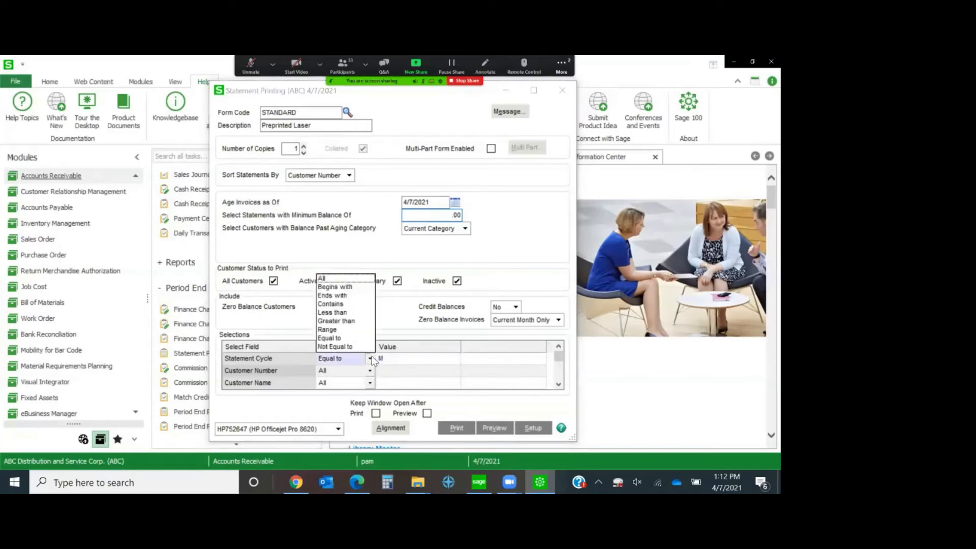
click(336, 330)
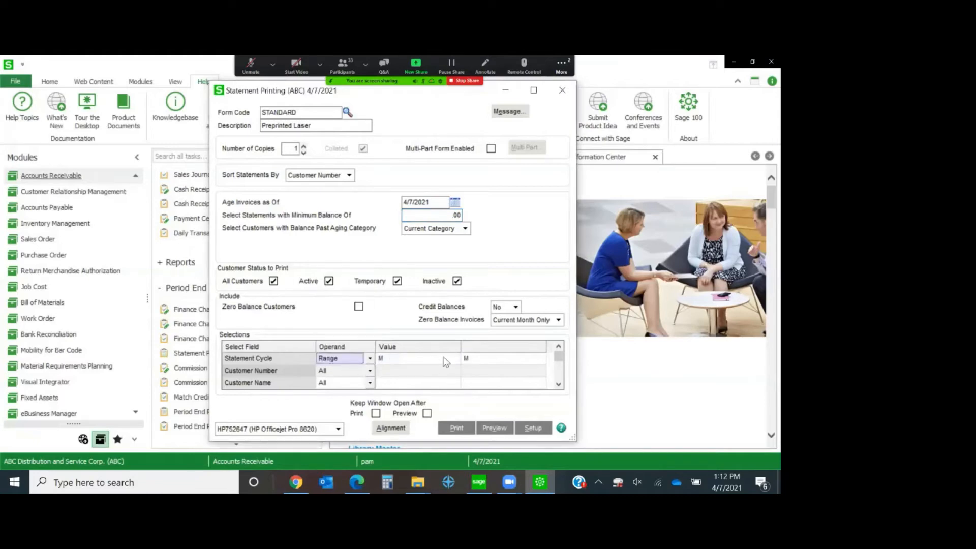
click(370, 358)
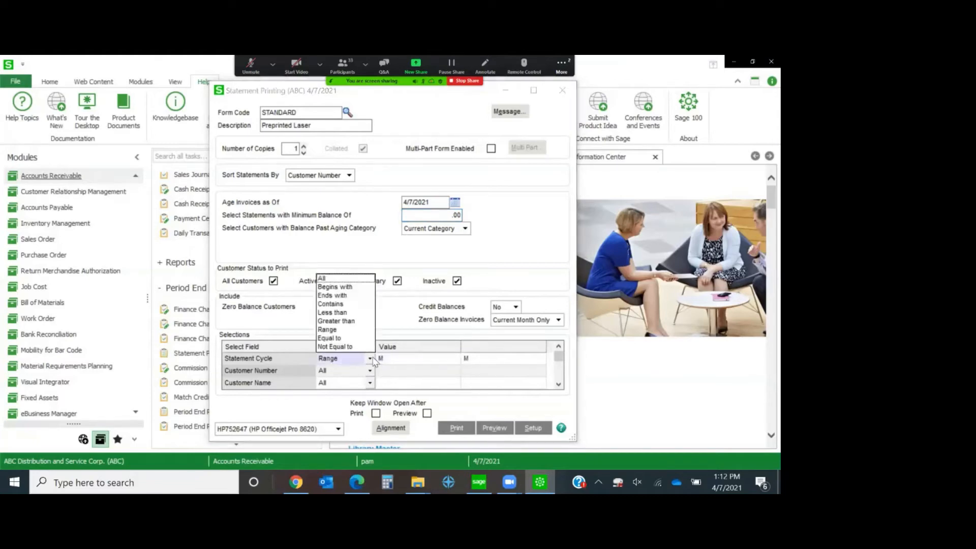
click(347, 304)
click(384, 361)
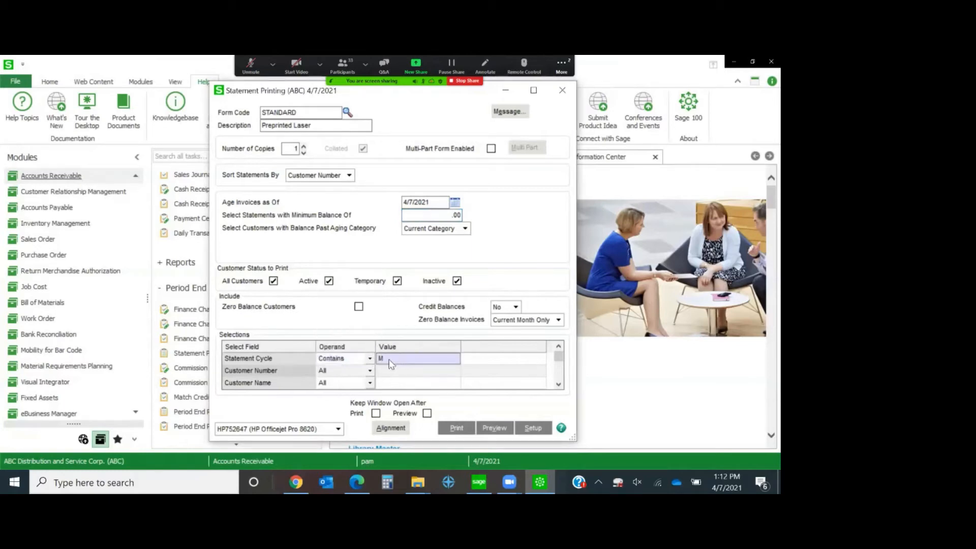
click(390, 362)
key(BackSpace)
text(w, M)
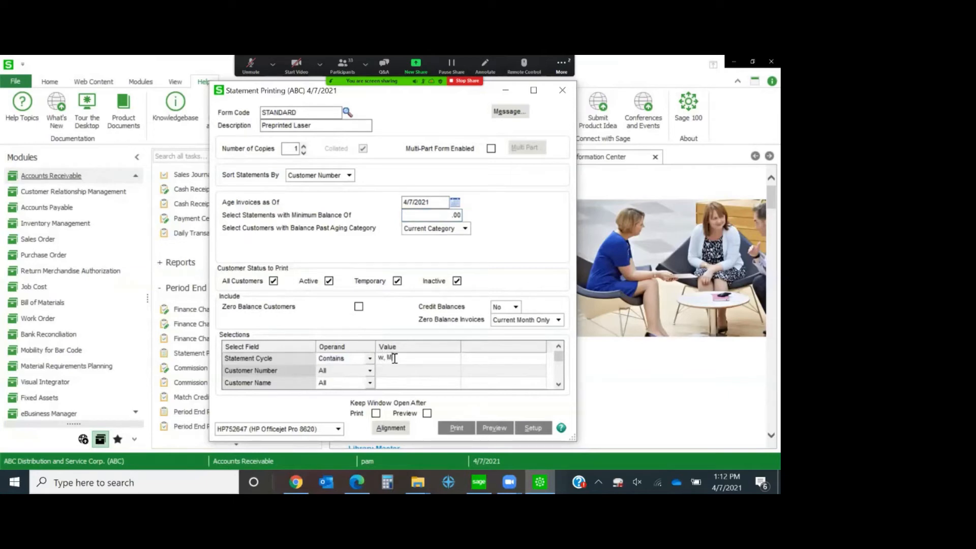
Set the Statement Cycle selection to Equal to with the value W.
click(369, 358)
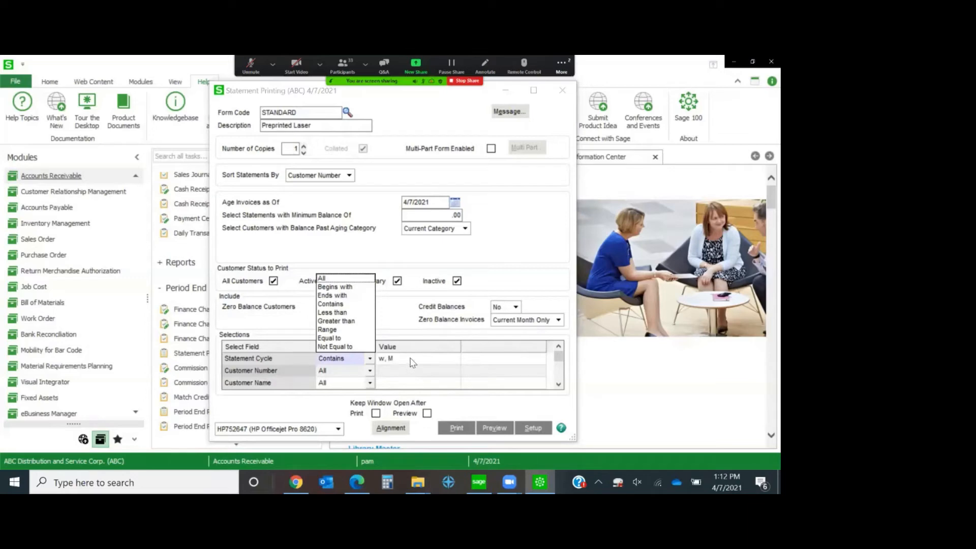
click(327, 339)
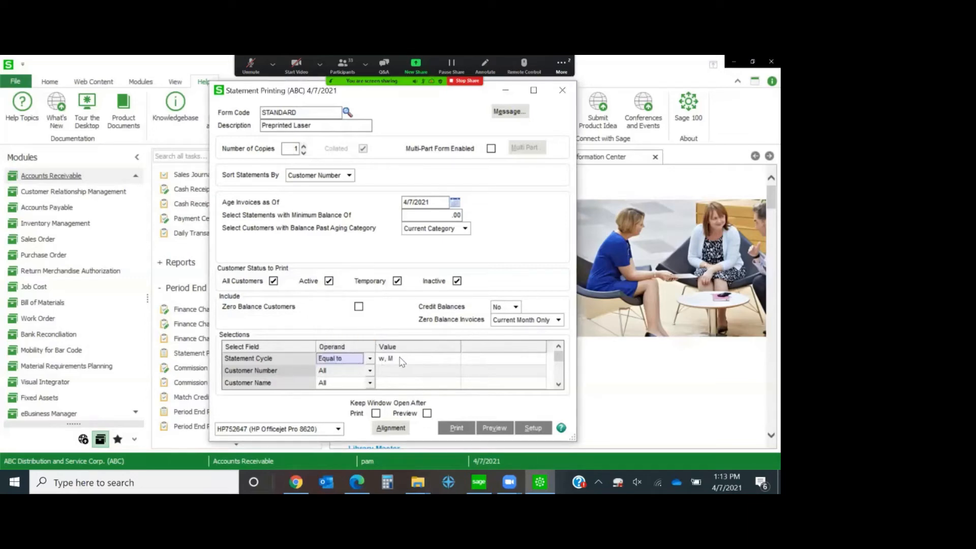
click(380, 359)
text(W)
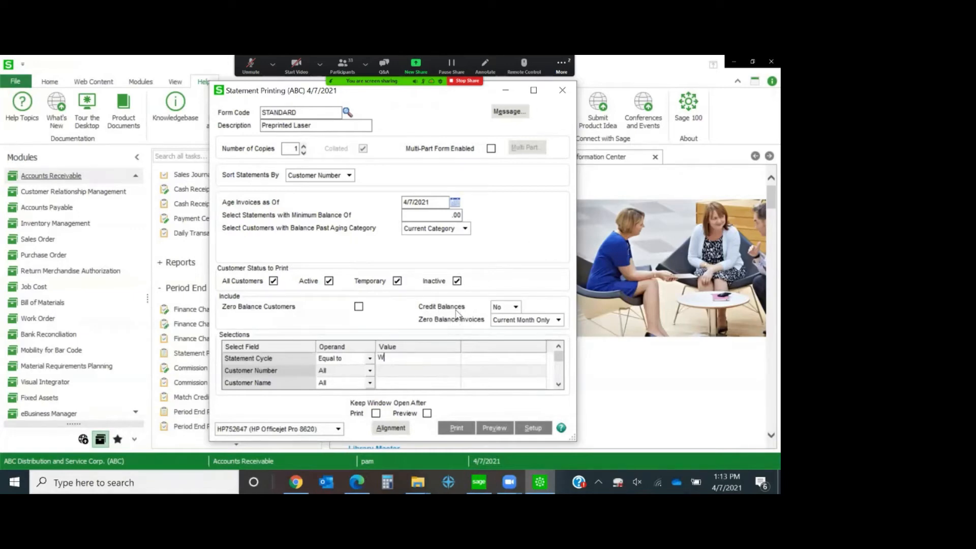
Review the Credit Balances choices, keep No, and close Statement Printing without printing.
click(516, 307)
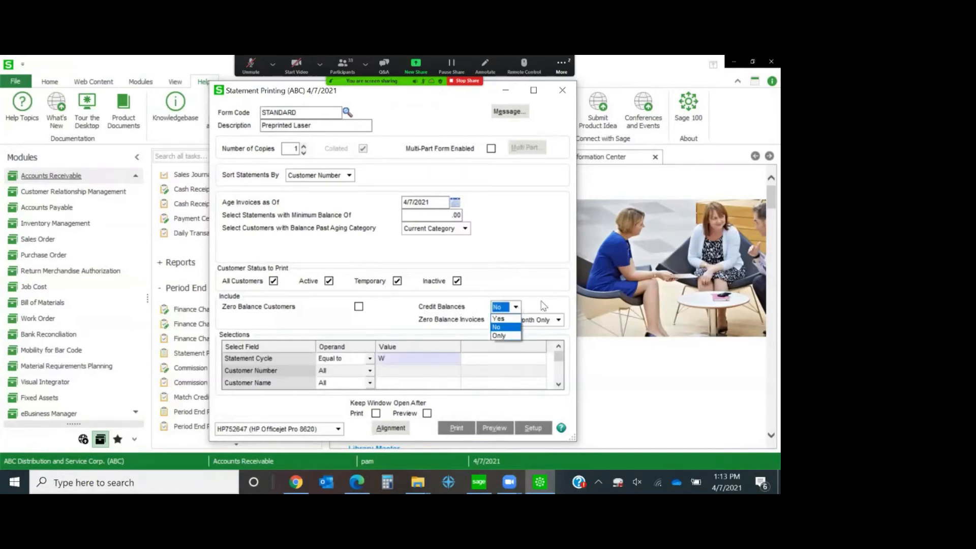
click(497, 330)
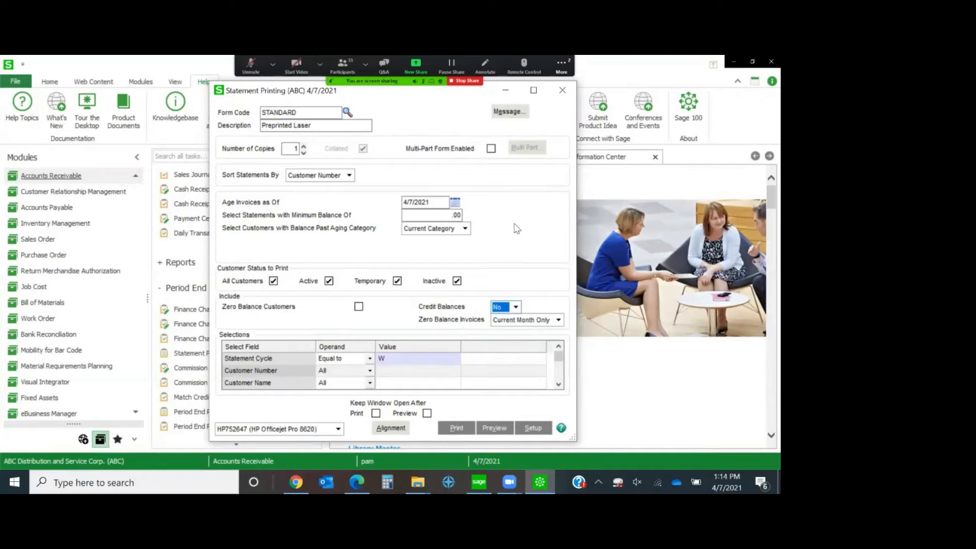
click(563, 91)
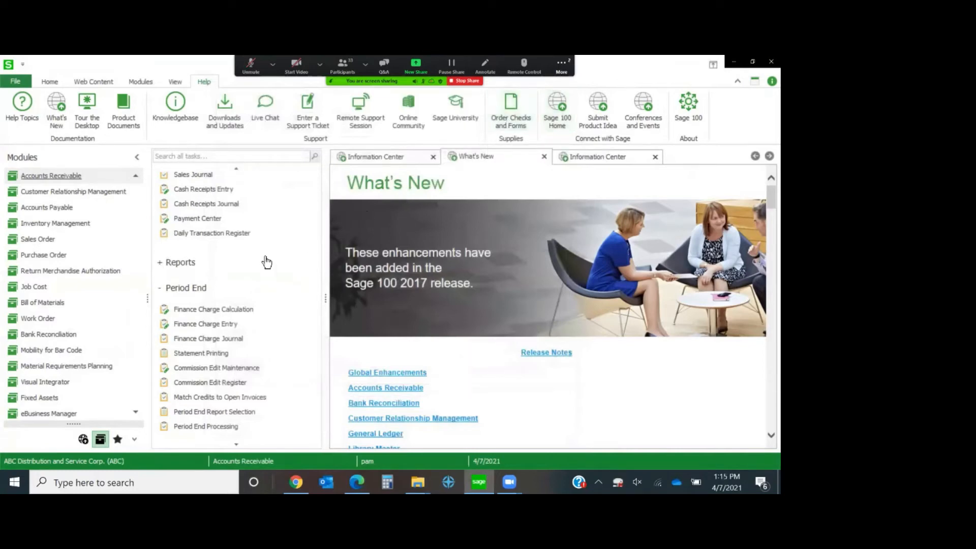
Open Customer Maintenance and load Avnet Processing Corp from the customer list.
scroll(263, 258, up, 3)
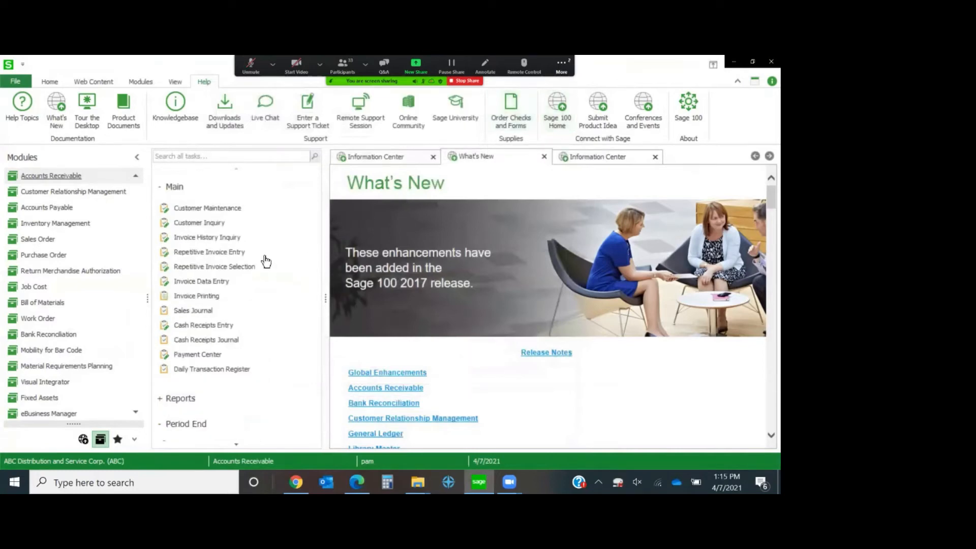
click(232, 210)
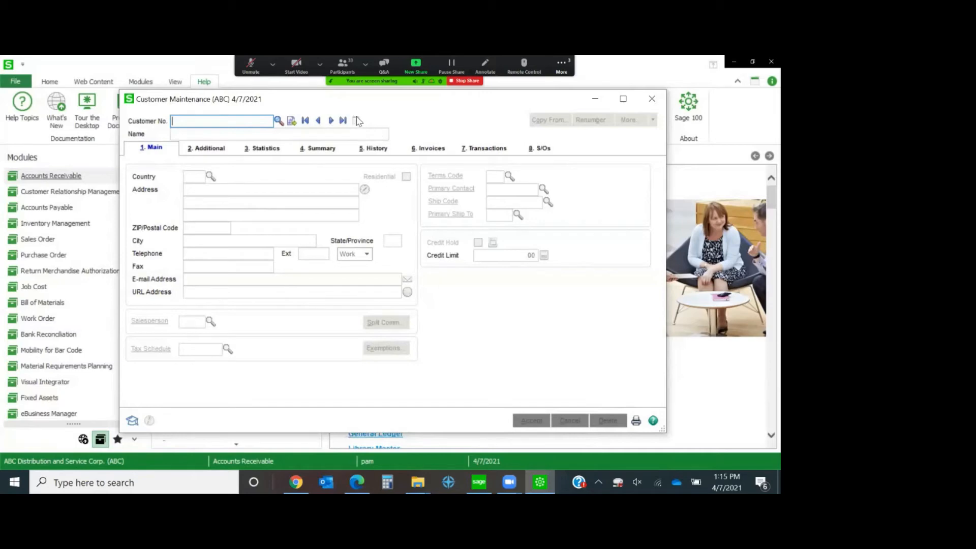
click(278, 122)
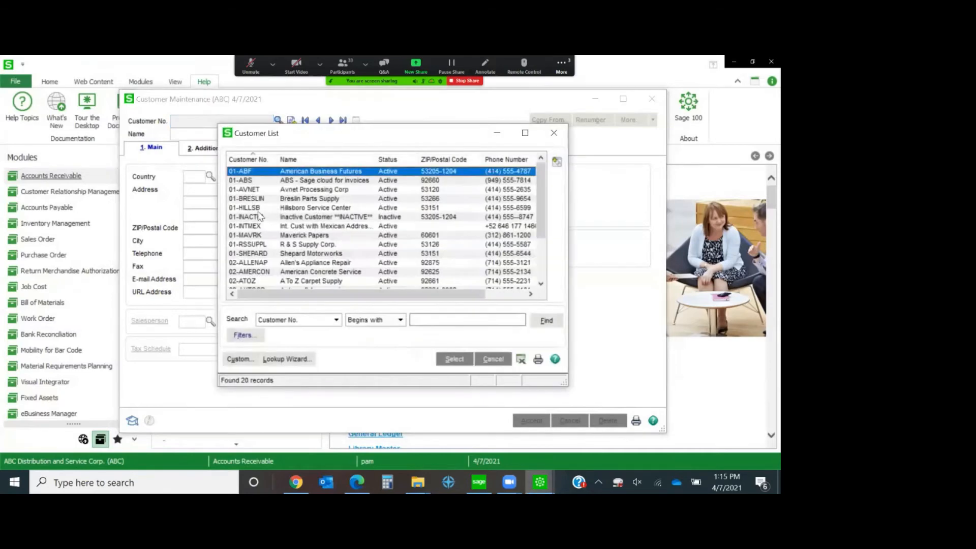
double_click(257, 190)
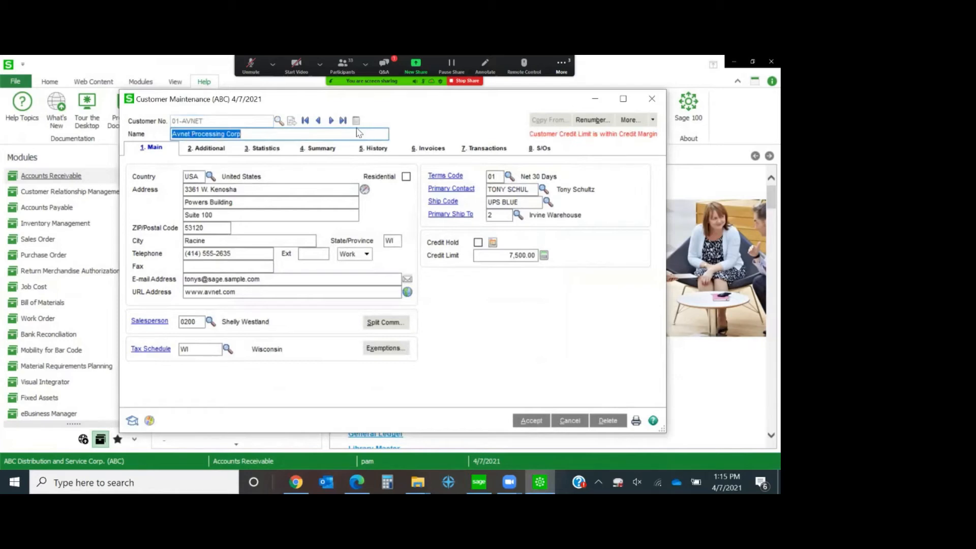
Go to the next customer record, Breslin Parts Supply, and open its memo list, moving the window lower to reveal the record's header.
click(331, 121)
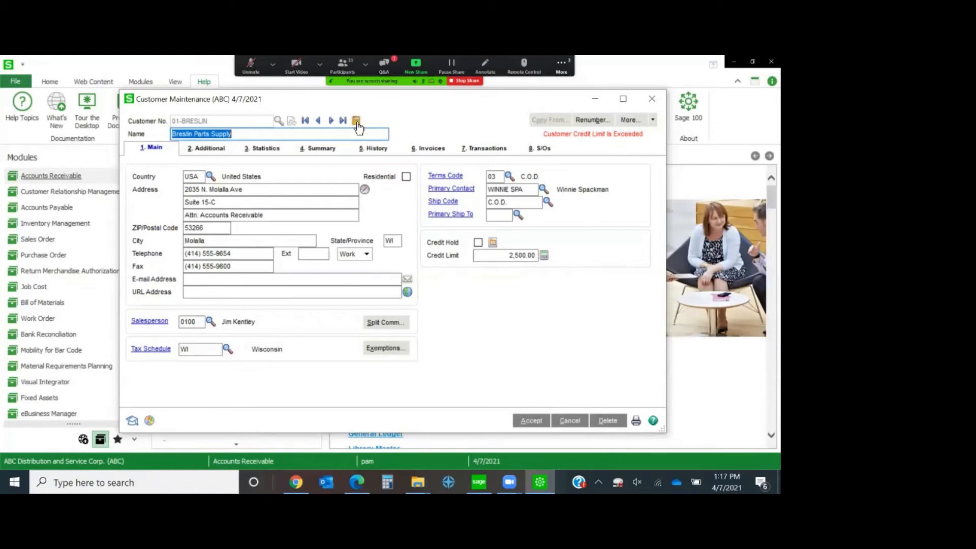
click(356, 121)
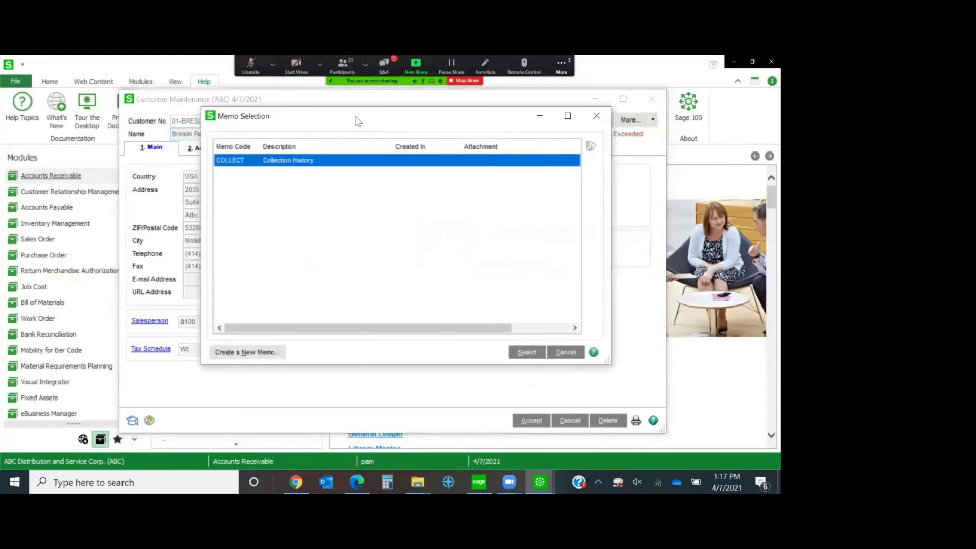
drag(357, 122, 347, 173)
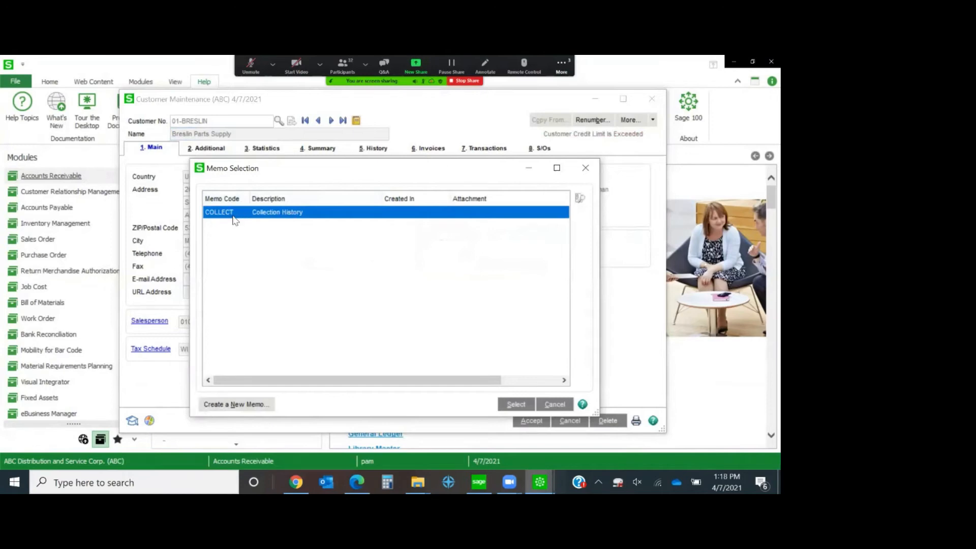
Open the Collection History memo for Breslin Parts Supply.
double_click(272, 214)
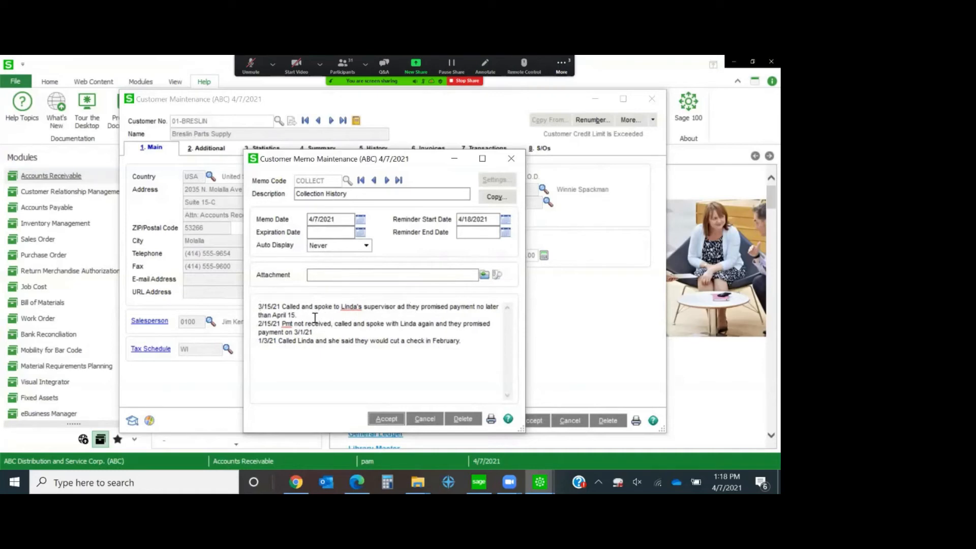
Try adding the entry "4/7/21 Sent collection letter" above the memo's existing notes, and remove it again.
click(259, 305)
key(Return)
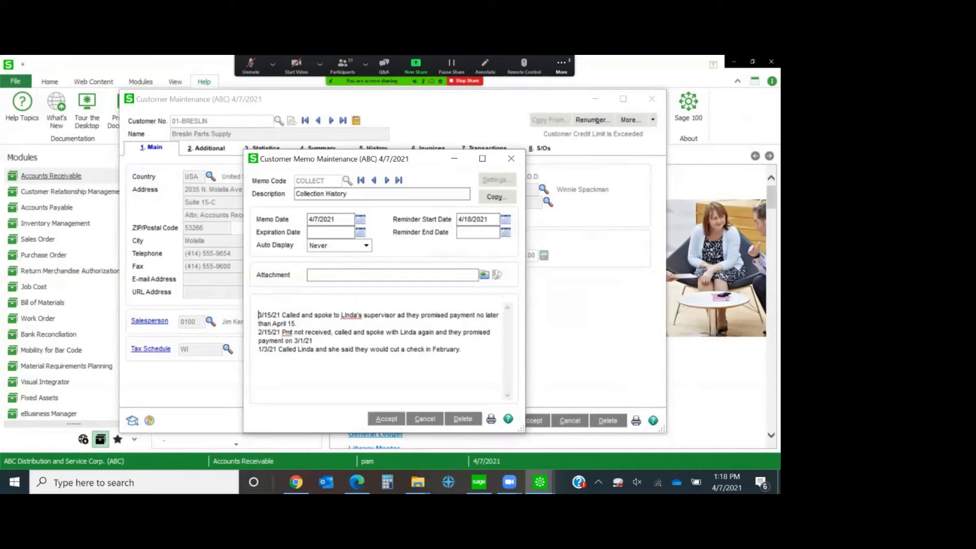
key(Up)
text(4/7/21 Sent collection letter)
drag(339, 306, 254, 308)
key(Delete)
key(Delete)
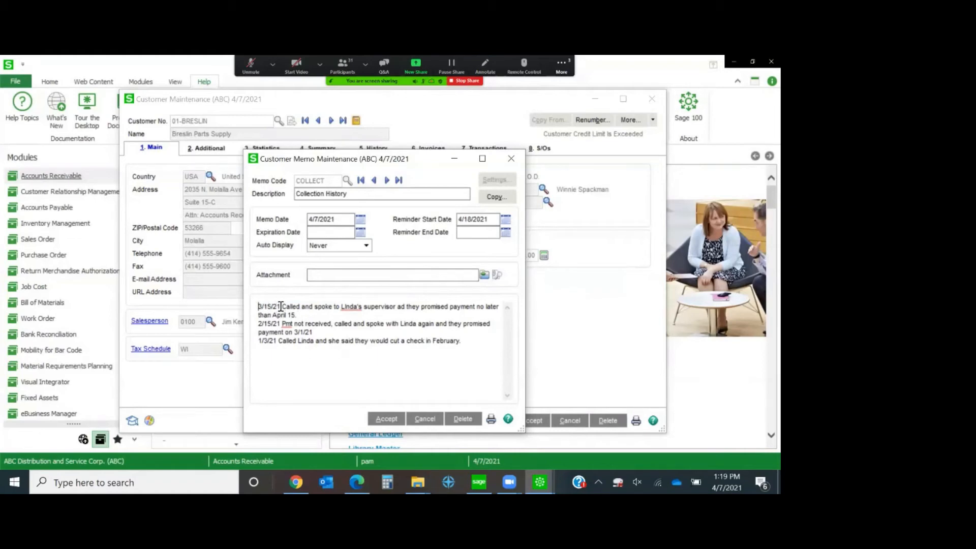
Review the memo's notes and Reminder Start Date, accept the memo without changes, and close it and the customer record.
click(308, 314)
click(485, 219)
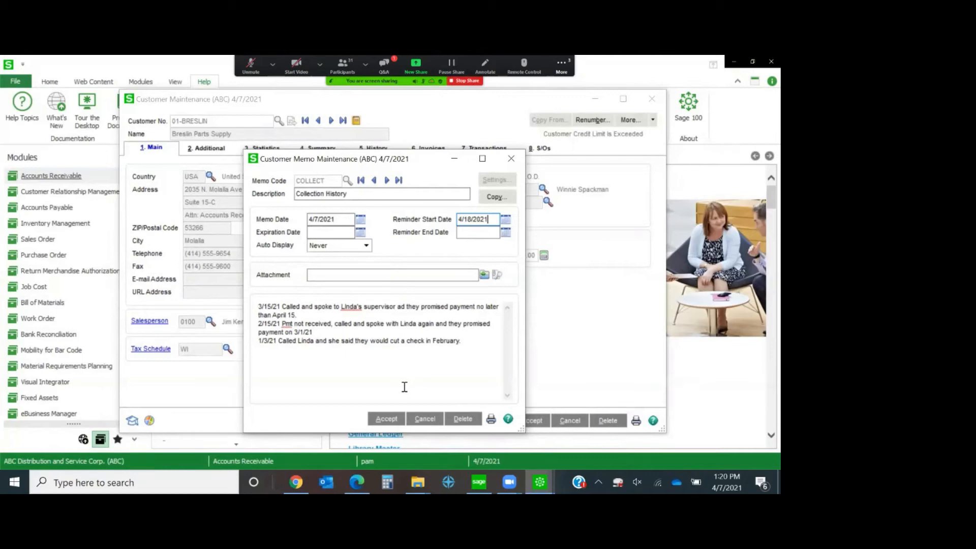
click(330, 184)
click(386, 420)
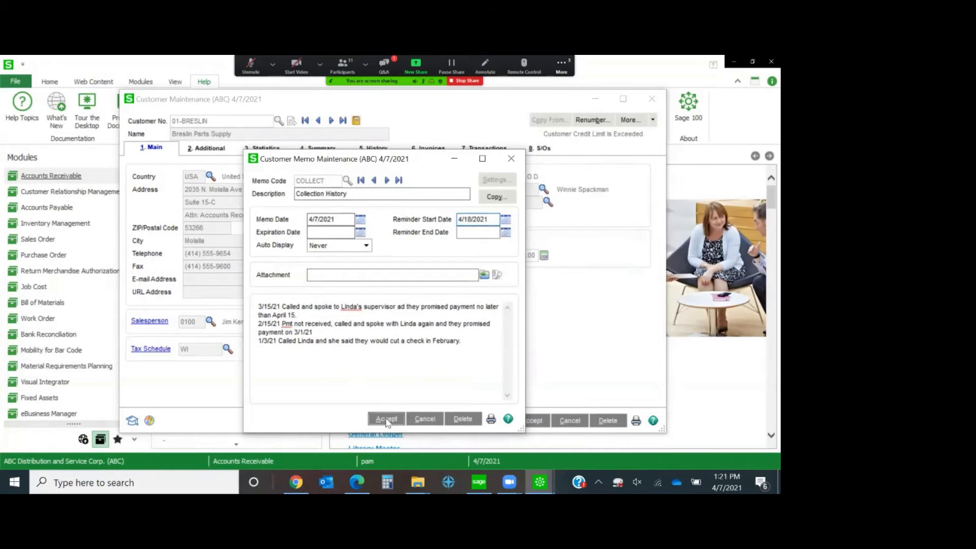
click(511, 159)
click(530, 418)
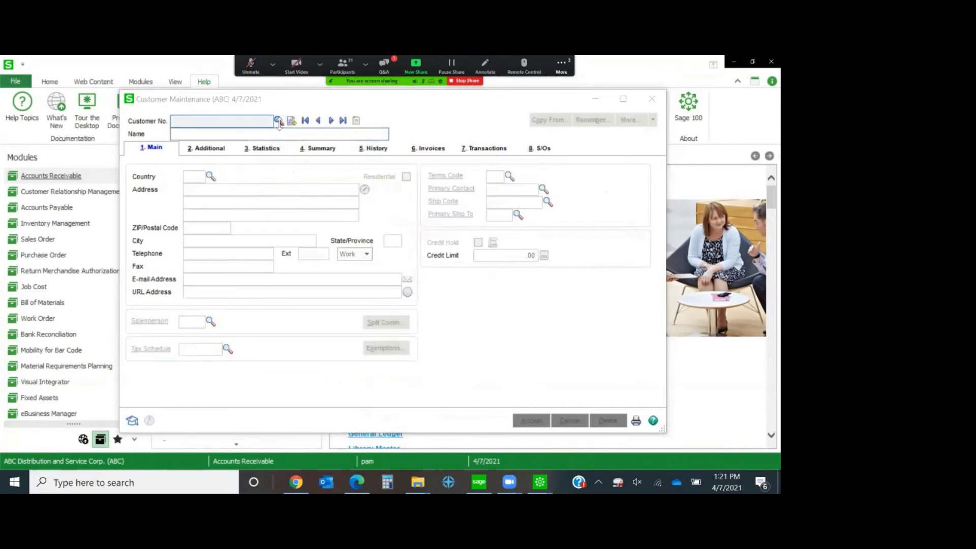
Load Allen's Appliance Repair from the customer list and look up its existing memo codes in memo maintenance.
click(278, 121)
double_click(310, 262)
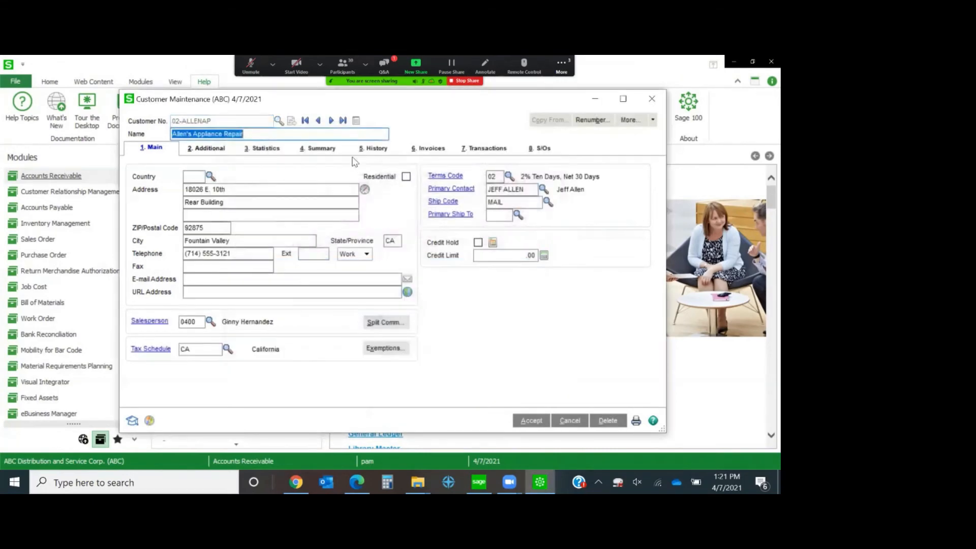
click(357, 122)
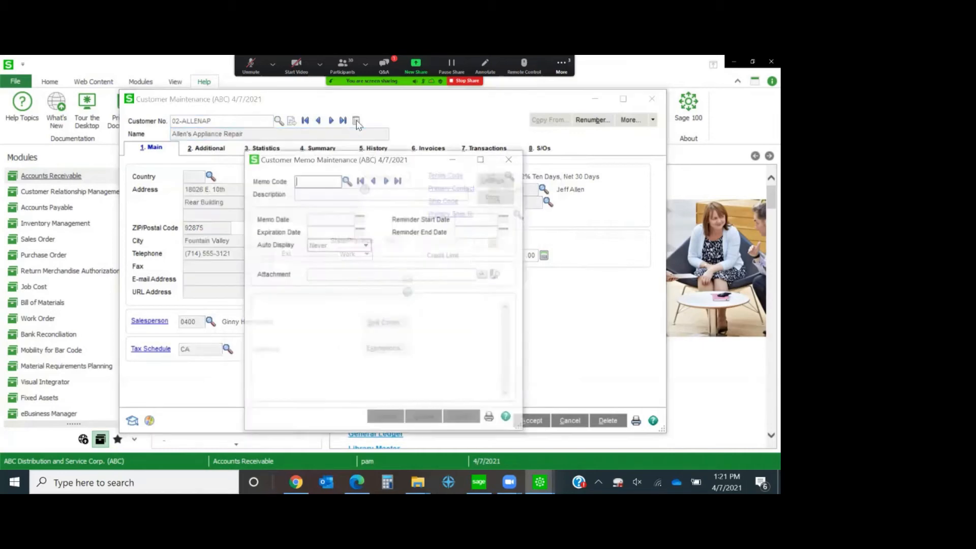
click(346, 181)
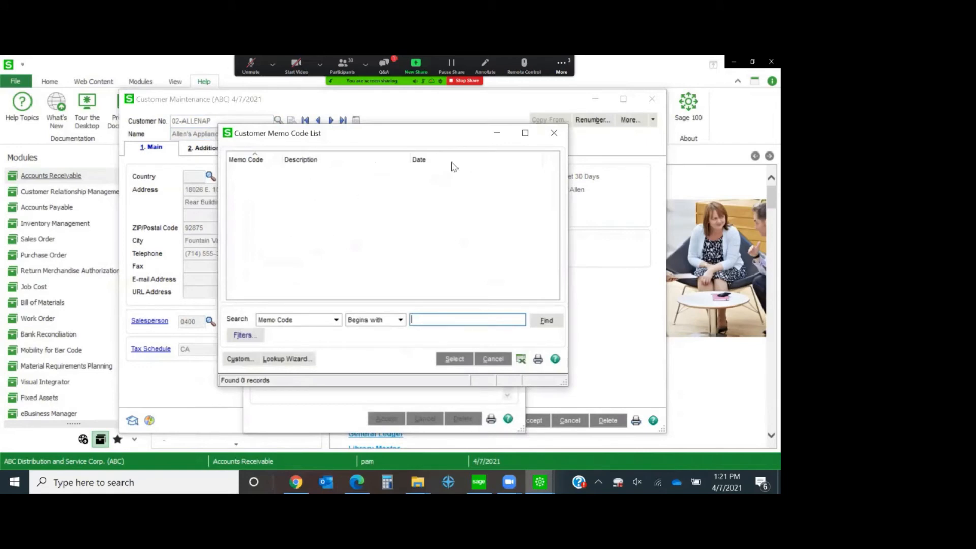
click(554, 133)
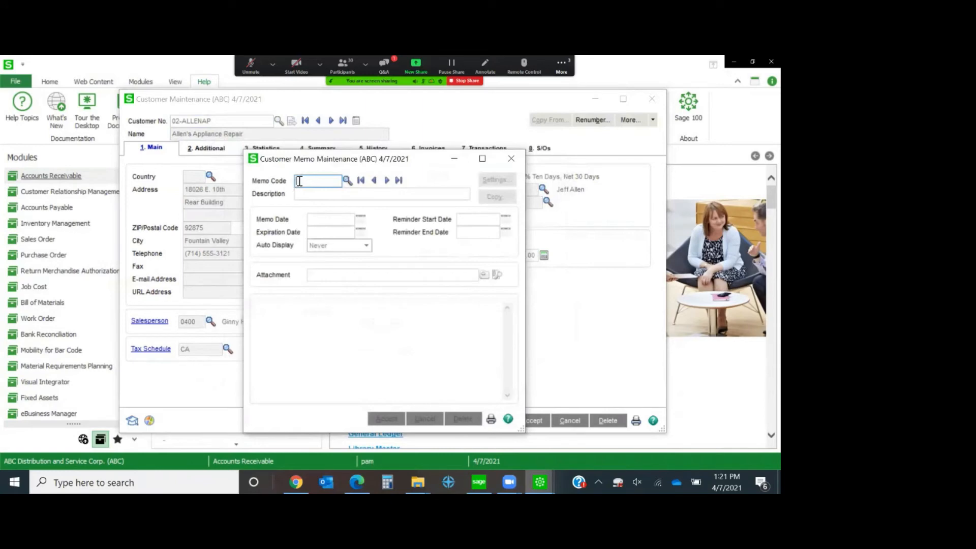
Create a memo with code COLLECT, description "Collection call history" and the text "4/7/21 payment in the mail.".
text(COLLECT)
click(305, 194)
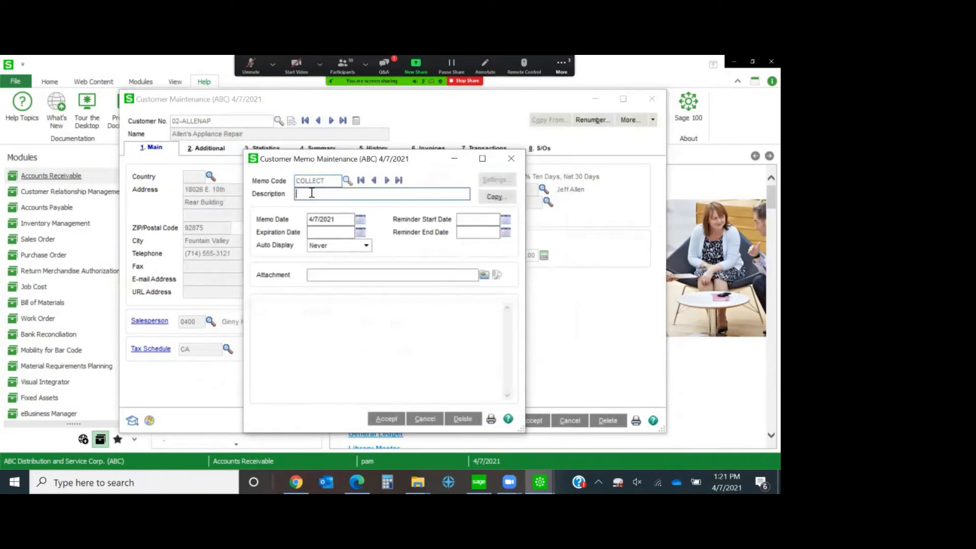
text(Collection call history)
click(285, 308)
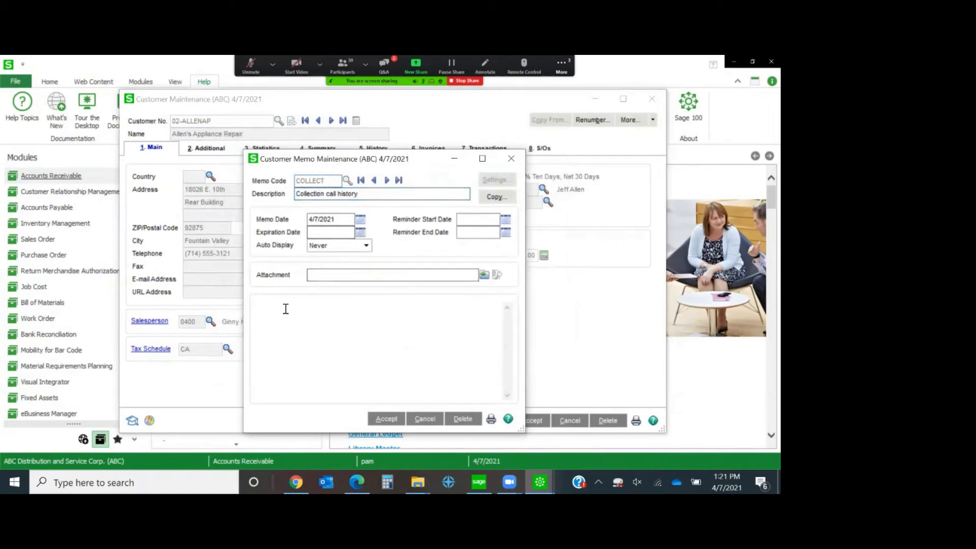
text(4/7/21 payment int he)
key(BackSpace)
text(the mail.)
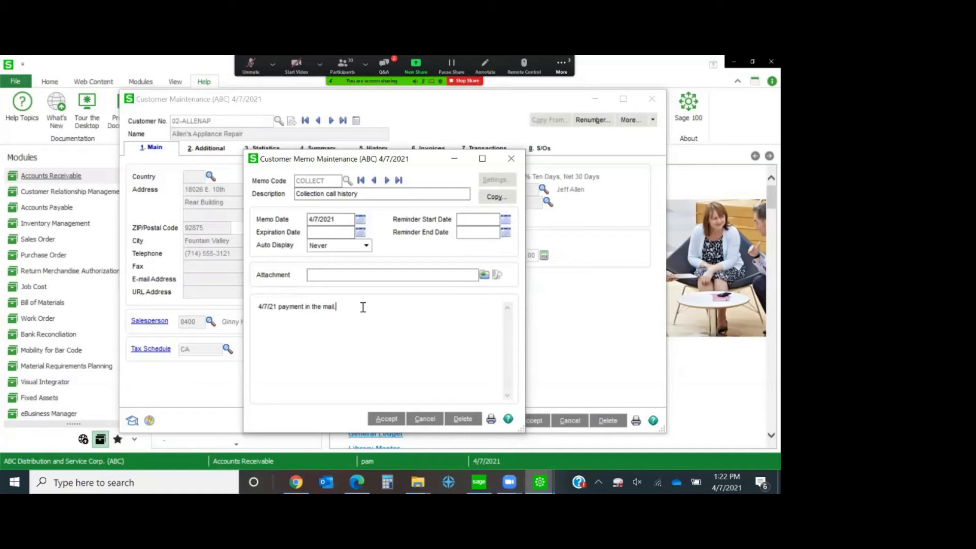
Set the memo's Reminder Start Date to 4/18/2021, accept it, and close the memo and Customer Maintenance.
click(464, 220)
text(04/2)
key(BackSpace)
text(18/2021)
click(388, 421)
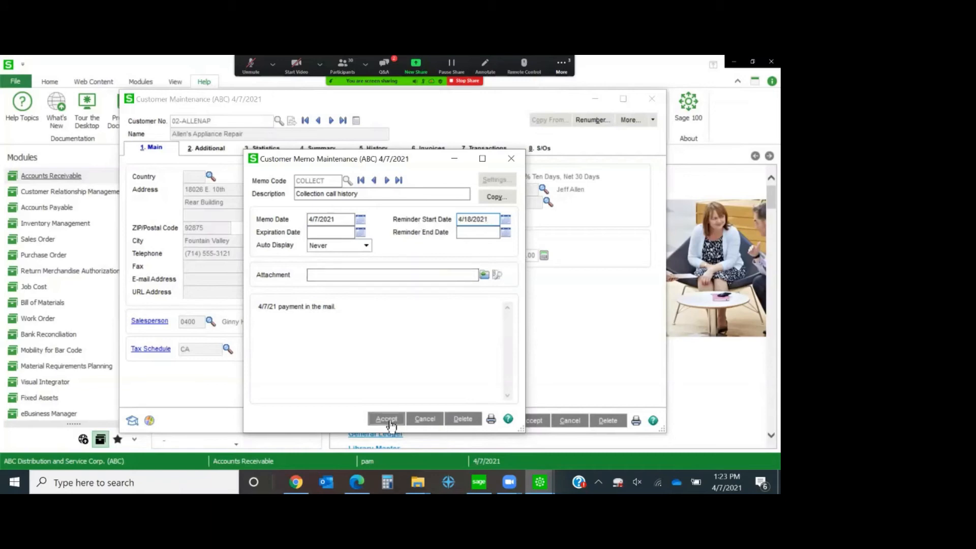
click(511, 158)
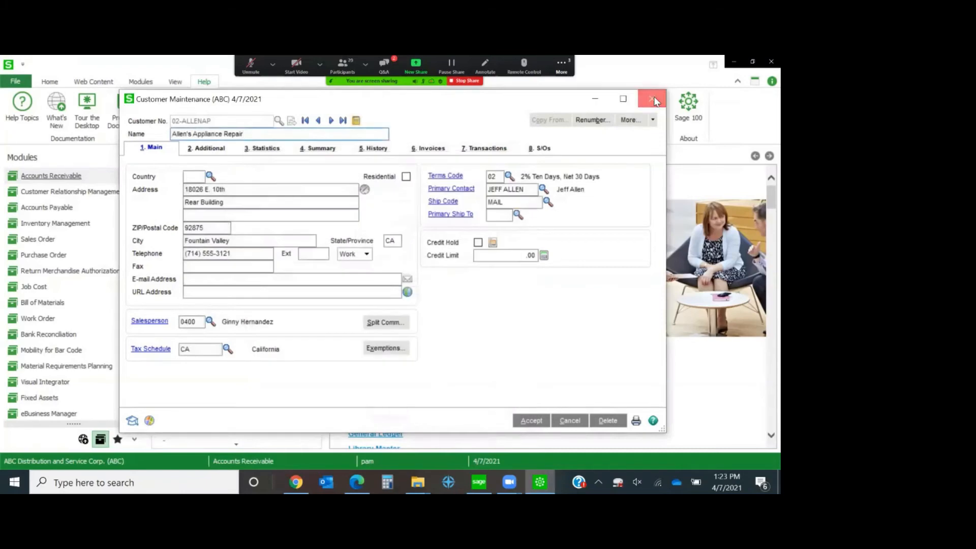
click(654, 101)
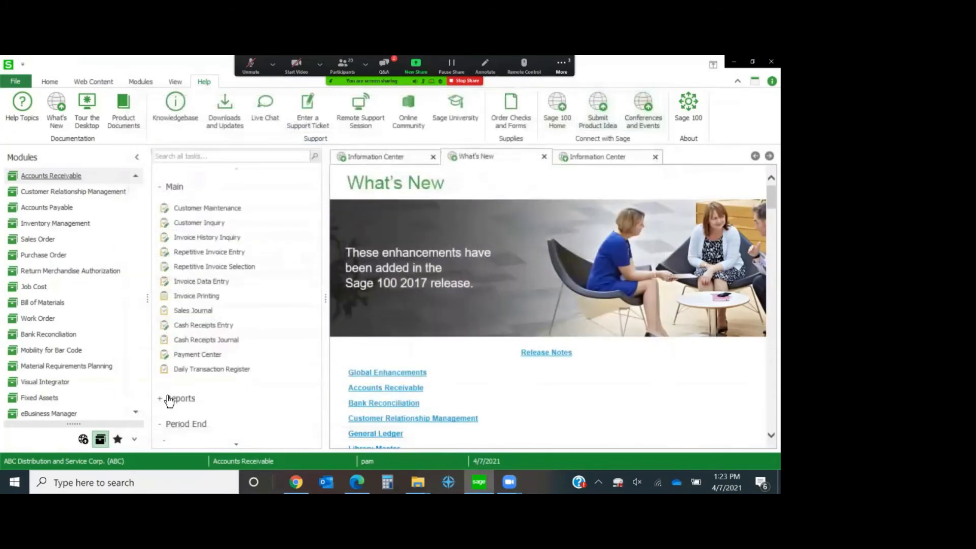
Open Customer Memo Printing from the Accounts Receivable reports and set the Memo Code selection to Range.
click(160, 399)
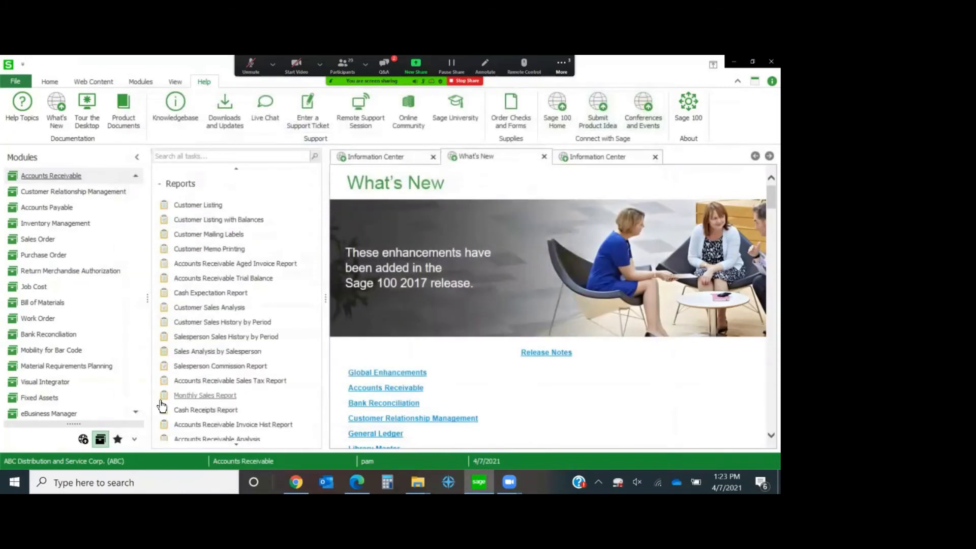
click(213, 252)
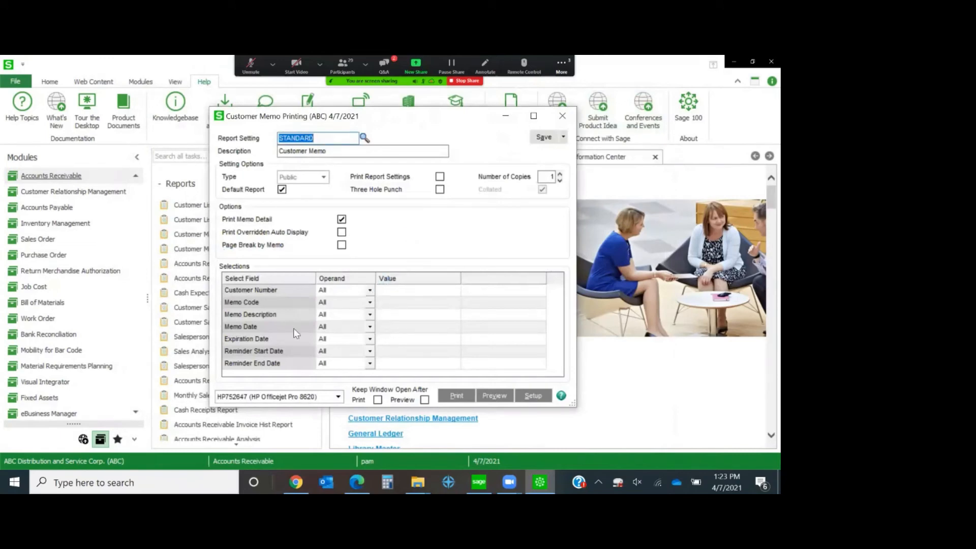
click(369, 302)
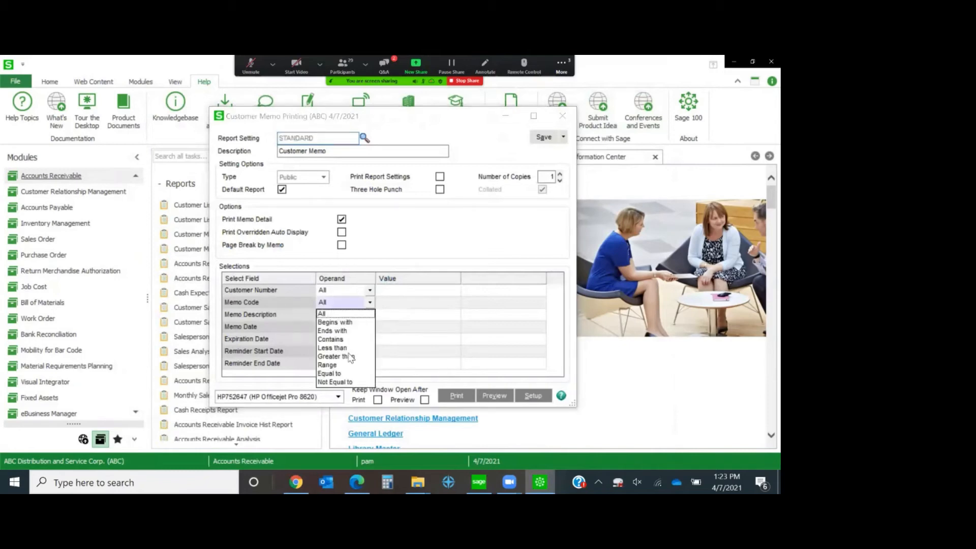
click(327, 365)
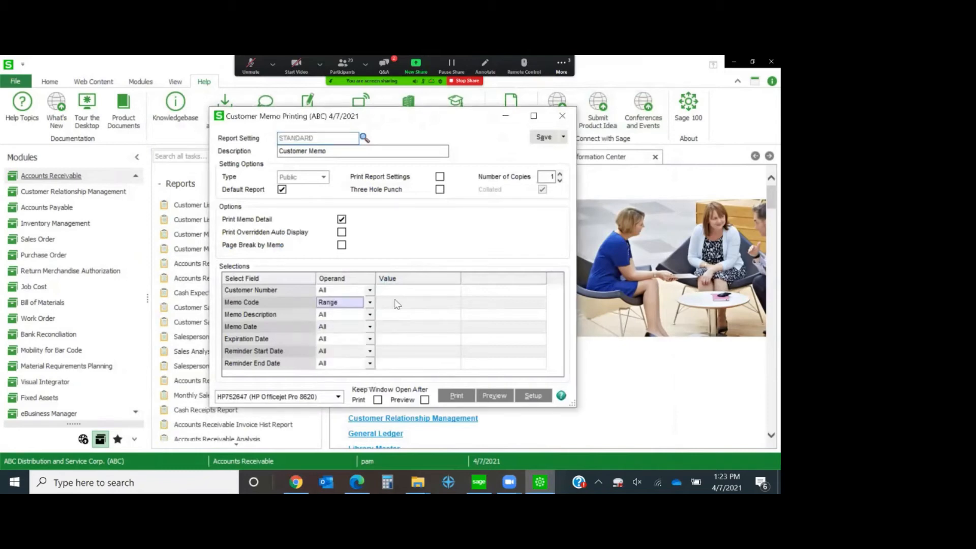
click(424, 303)
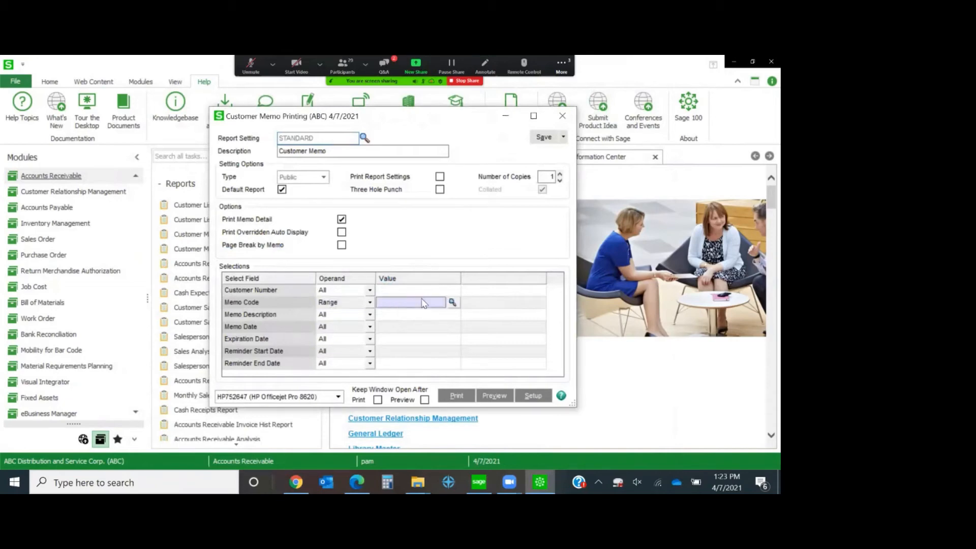
Compare the COLLECT and COLLECTION entries in the memo code list, and use COLLECT for the Memo Code range.
click(451, 303)
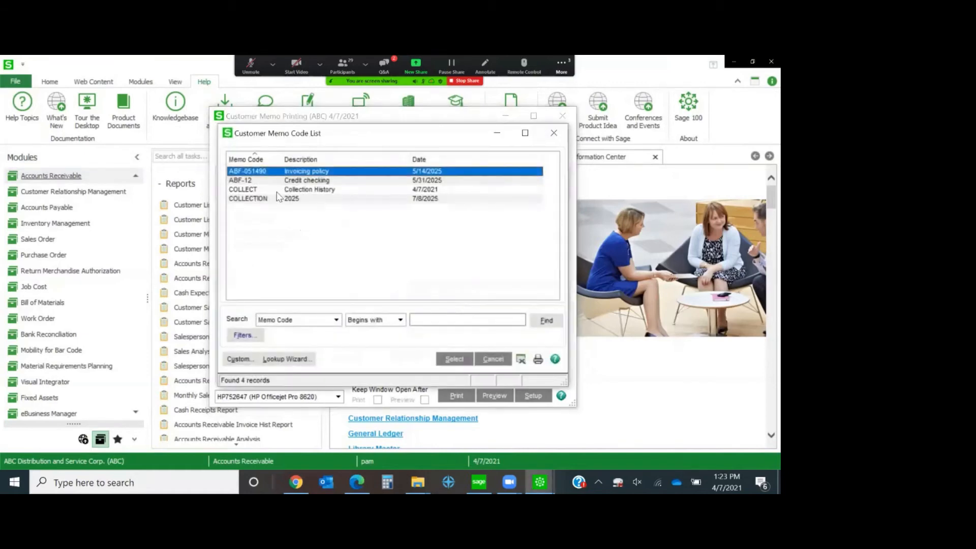
click(250, 192)
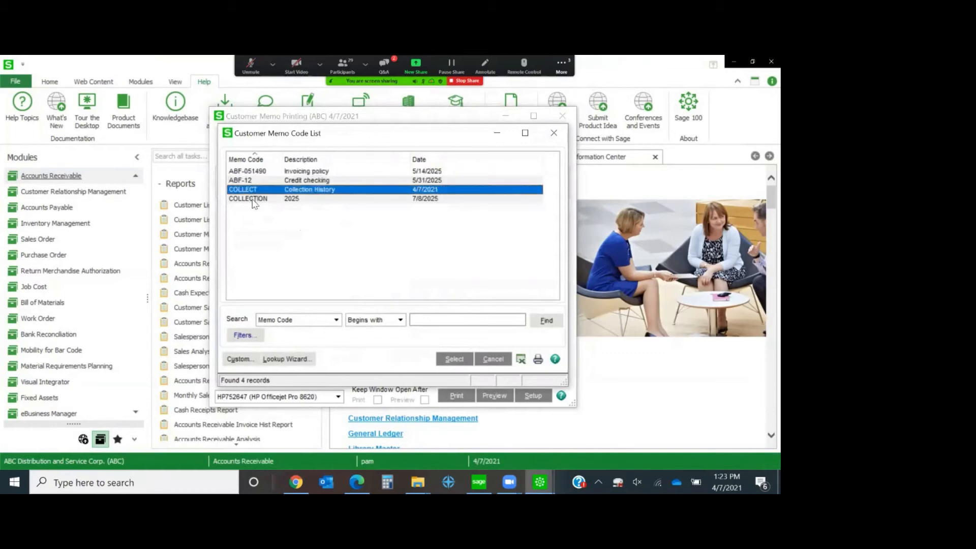
click(248, 199)
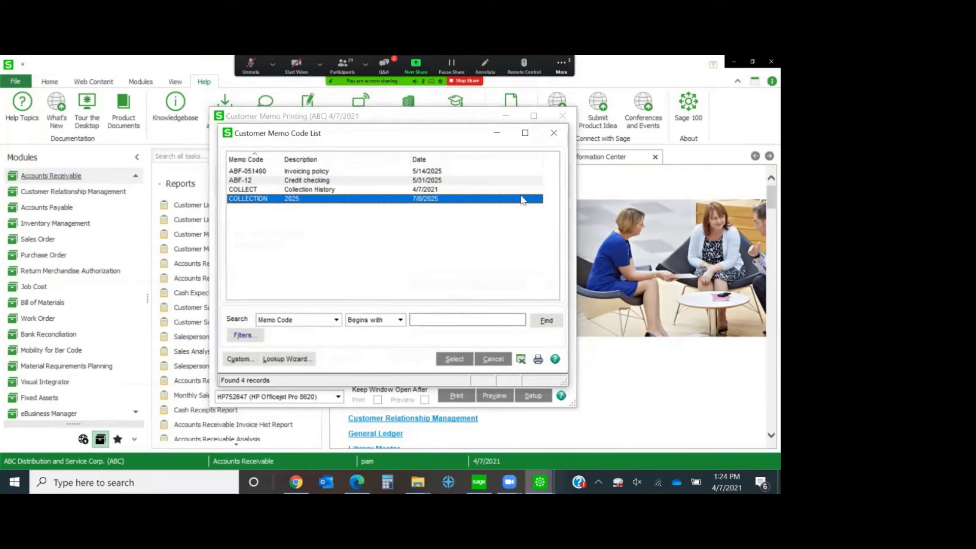
click(554, 134)
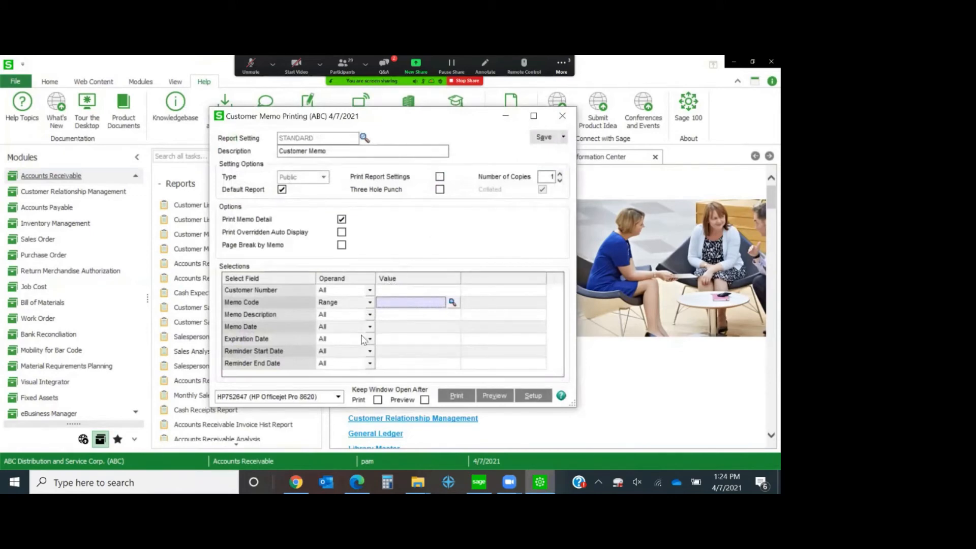
click(452, 303)
click(301, 192)
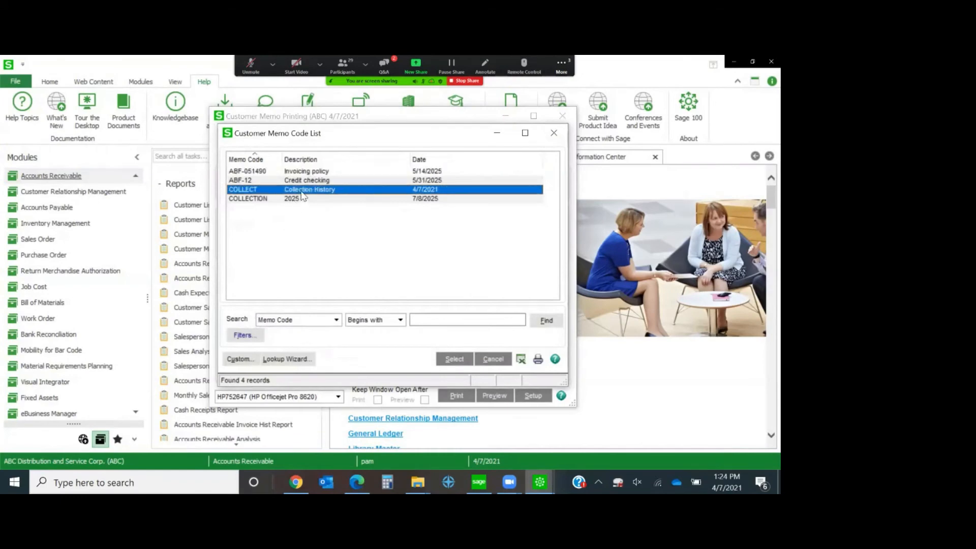
double_click(302, 196)
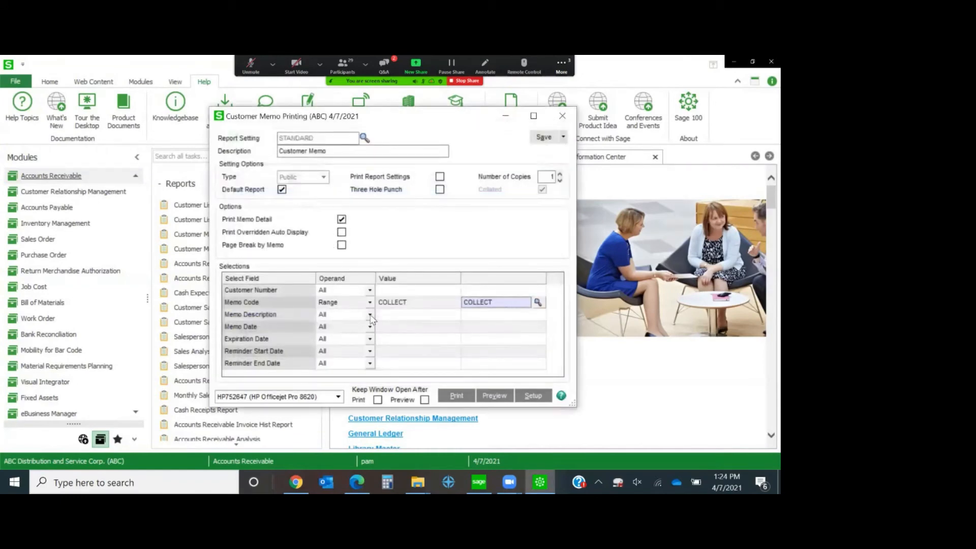
Set the Reminder Start Date selection to a range from 4/7/2021 to 4/30/2021.
click(370, 352)
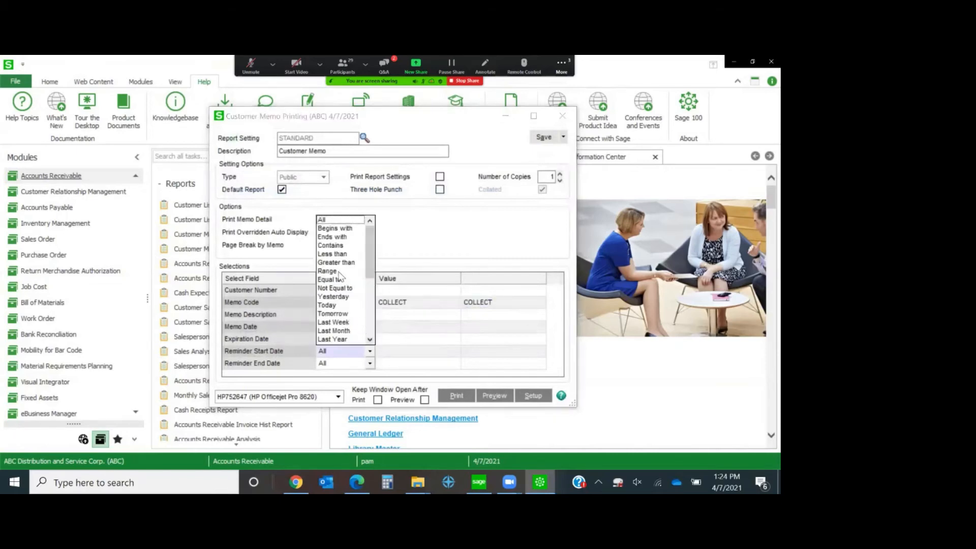
click(341, 278)
click(403, 350)
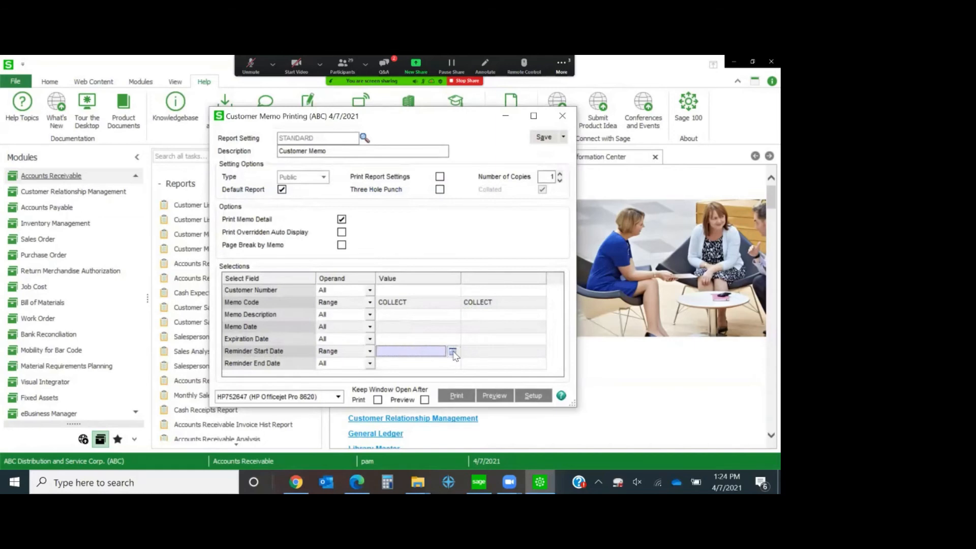
click(452, 351)
double_click(447, 259)
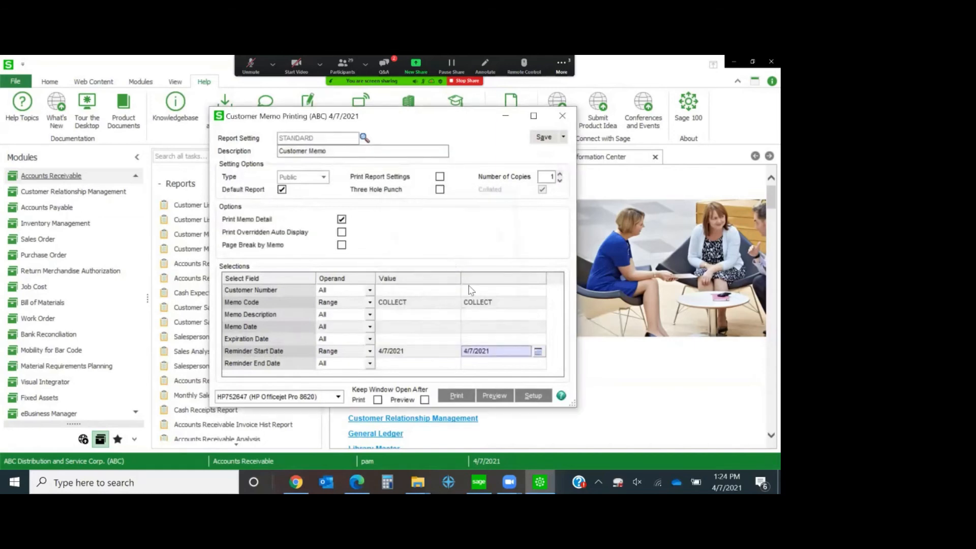
click(537, 351)
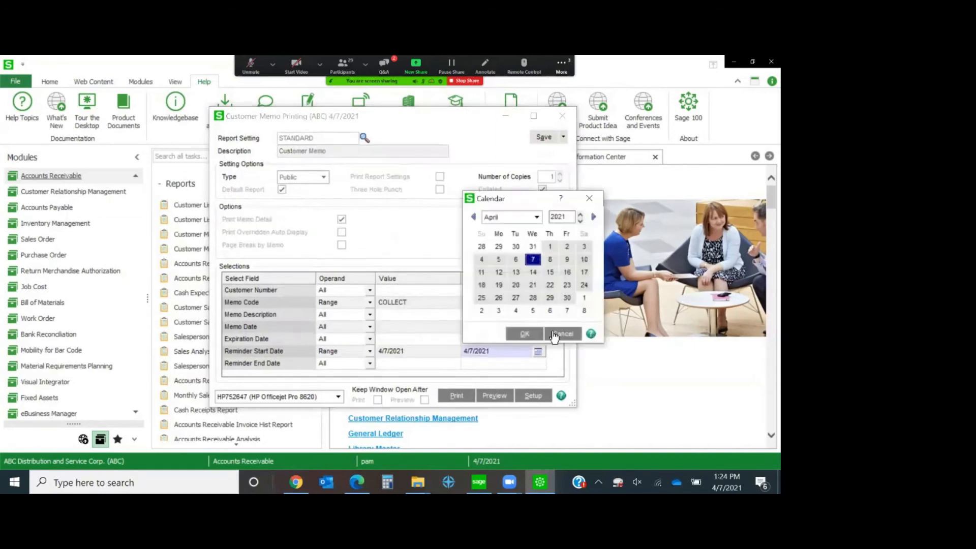
double_click(567, 298)
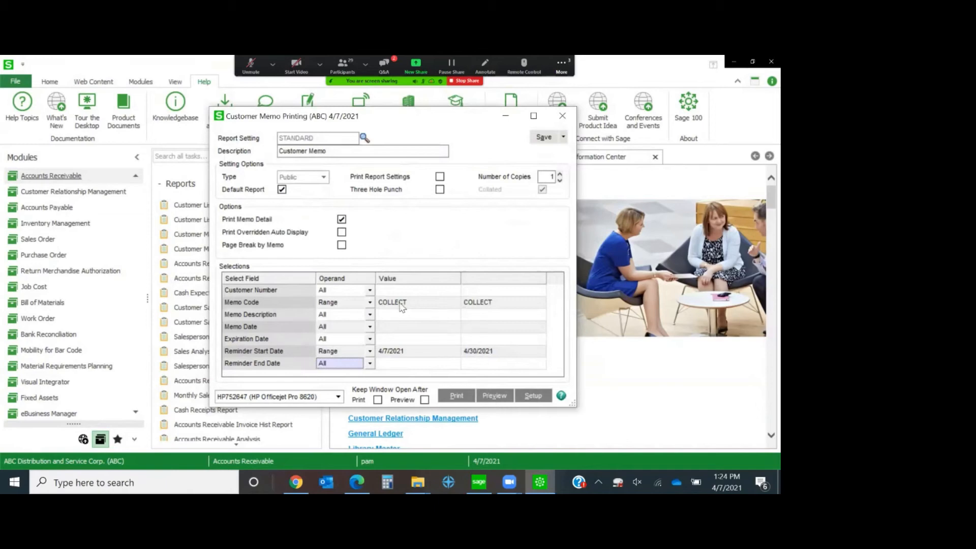
Preview the Customer Memo Printing report and read through the listed customer memos.
click(495, 398)
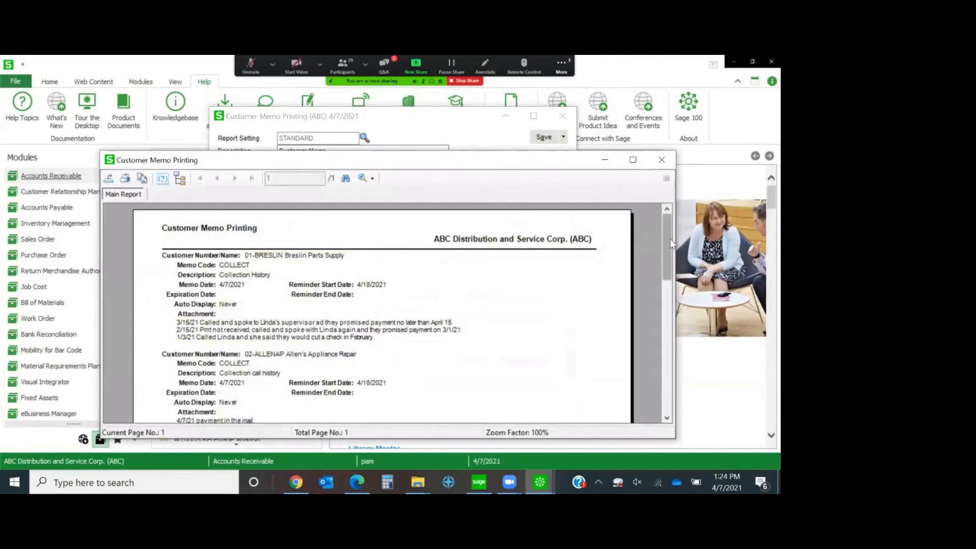
scroll(670, 246, down, 1)
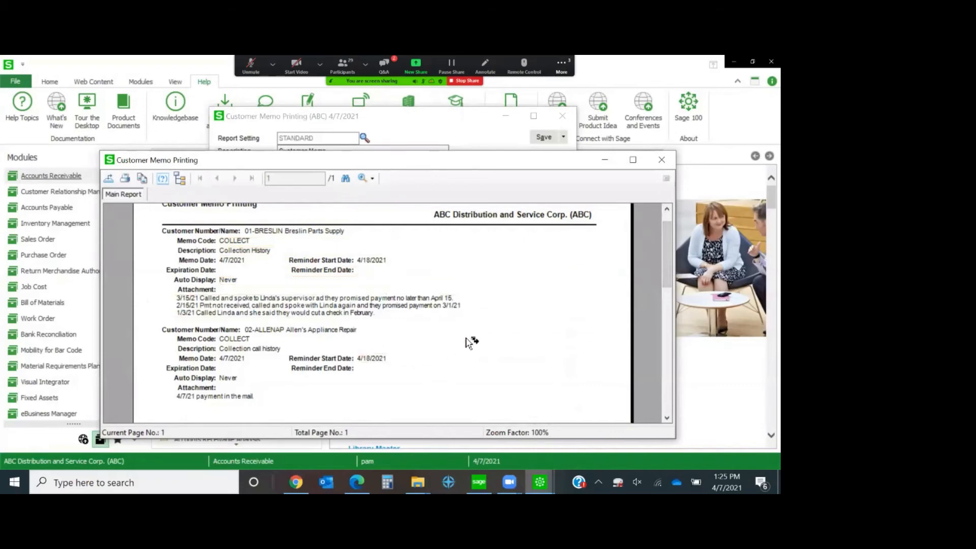
scroll(413, 367, down, 2)
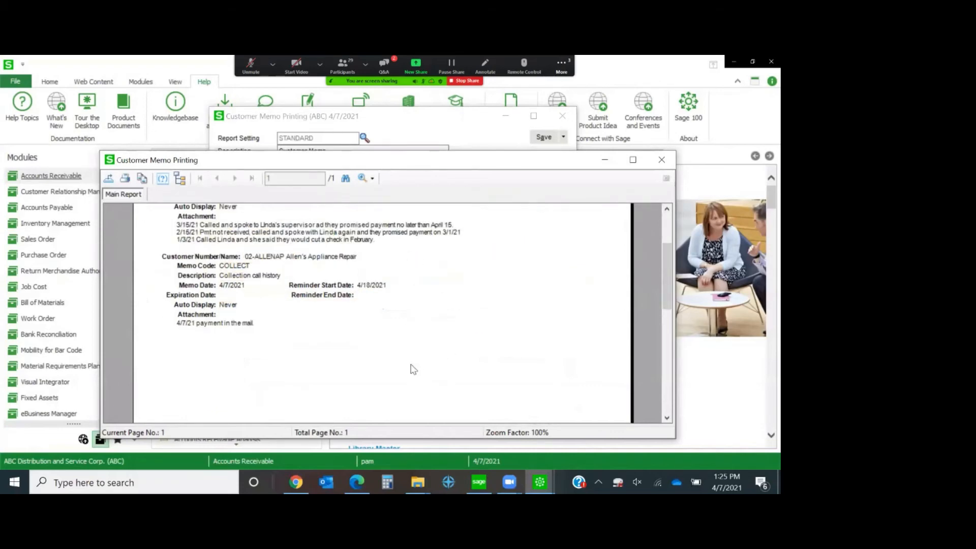
Finish reviewing the memos in the Customer Memo Printing preview and close the report.
scroll(412, 369, up, 3)
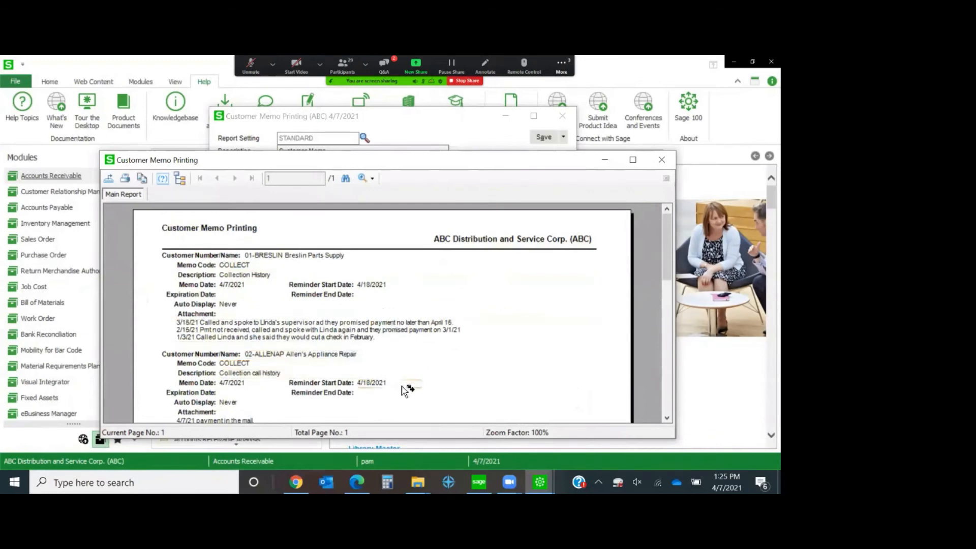
scroll(407, 389, down, 1)
scroll(409, 388, up, 1)
click(662, 160)
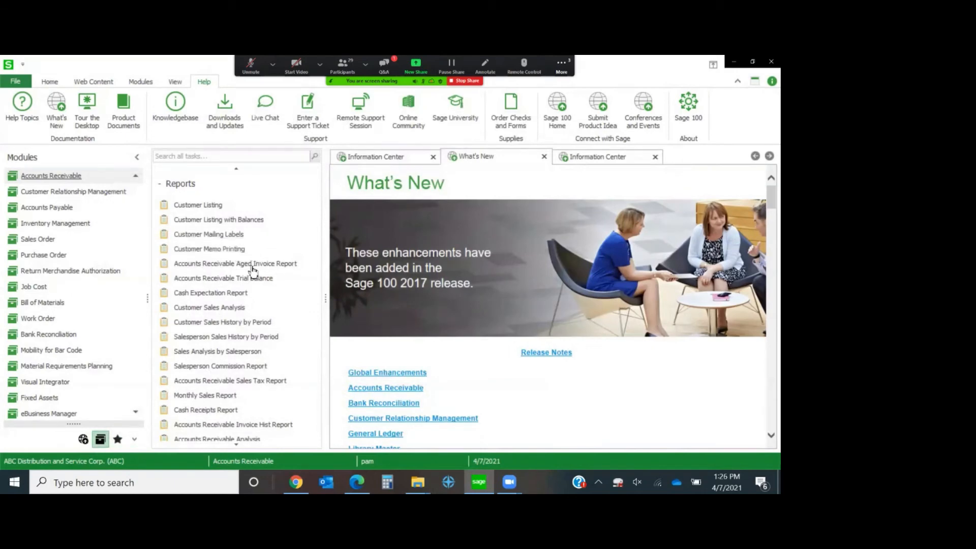
Collapse the Reports, Period End, Setup and Utilities groups in the Accounts Receivable task list.
scroll(254, 275, up, 4)
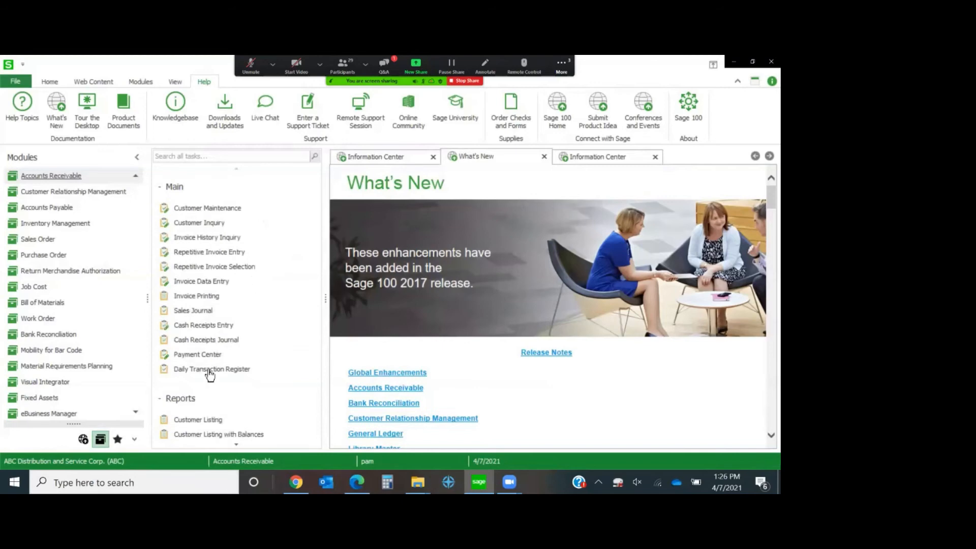
click(161, 401)
scroll(292, 384, down, 2)
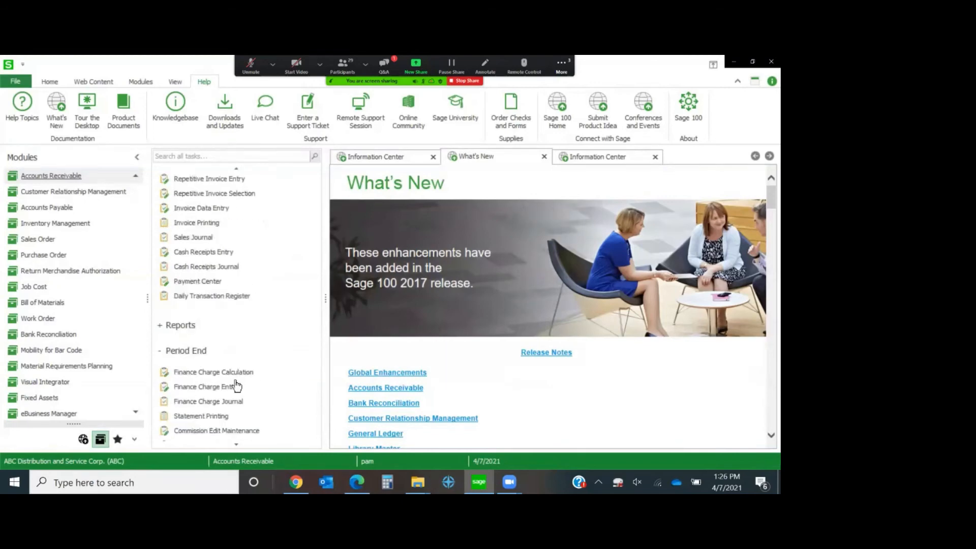
click(161, 354)
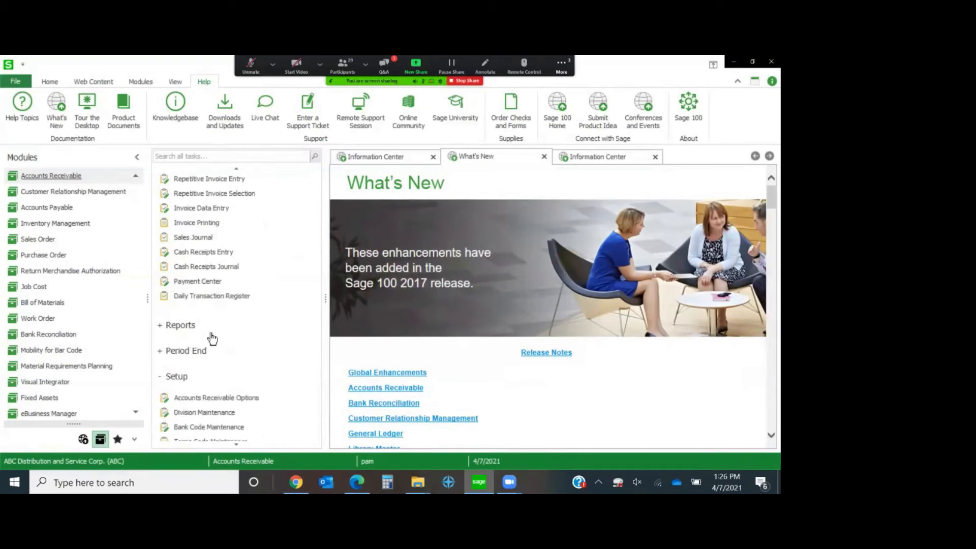
click(159, 378)
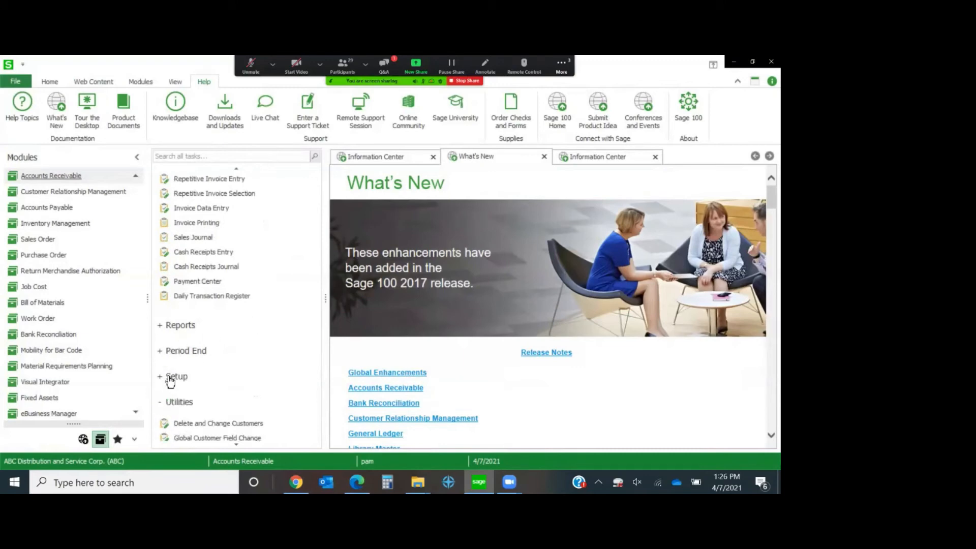
click(159, 407)
scroll(234, 373, up, 2)
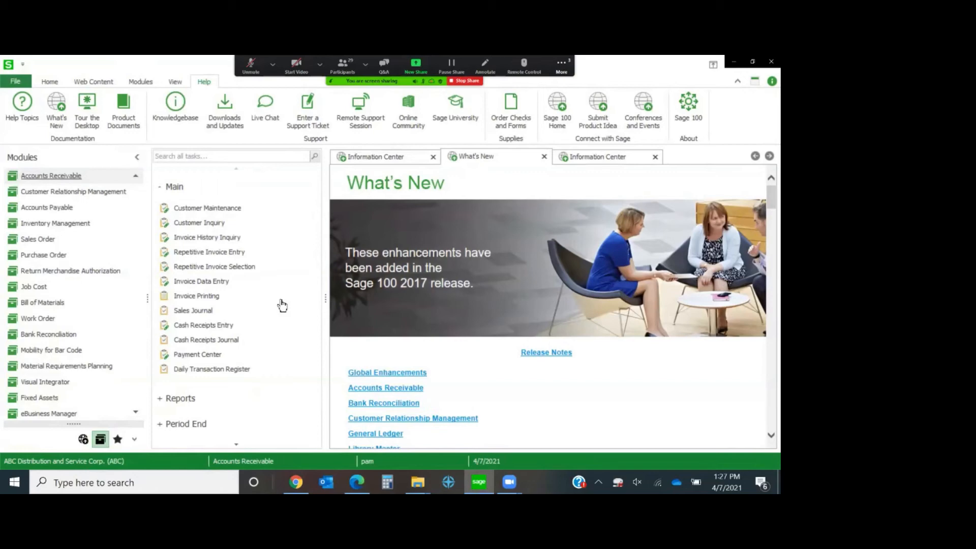
Open Invoice Data Entry from the Accounts Receivable main tasks and create a new batch for it.
click(208, 285)
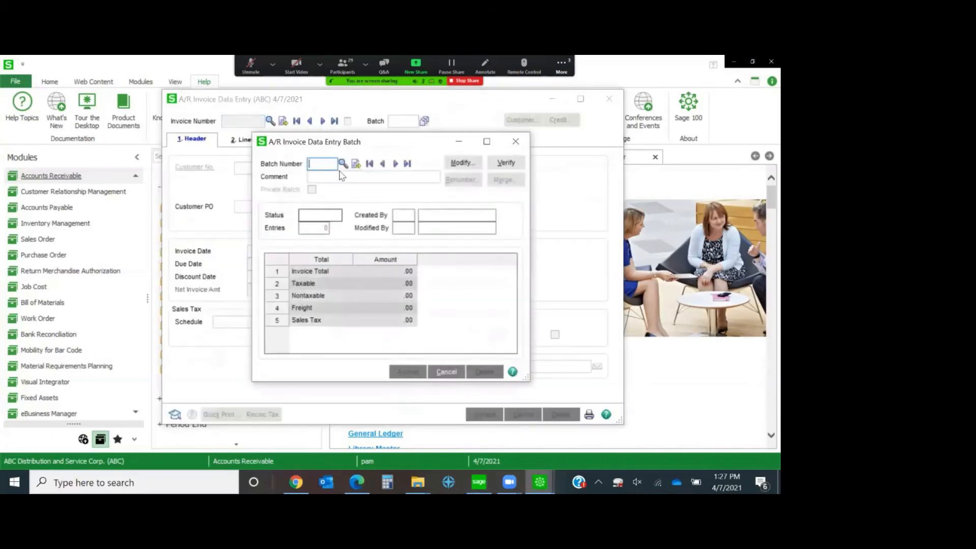
click(355, 165)
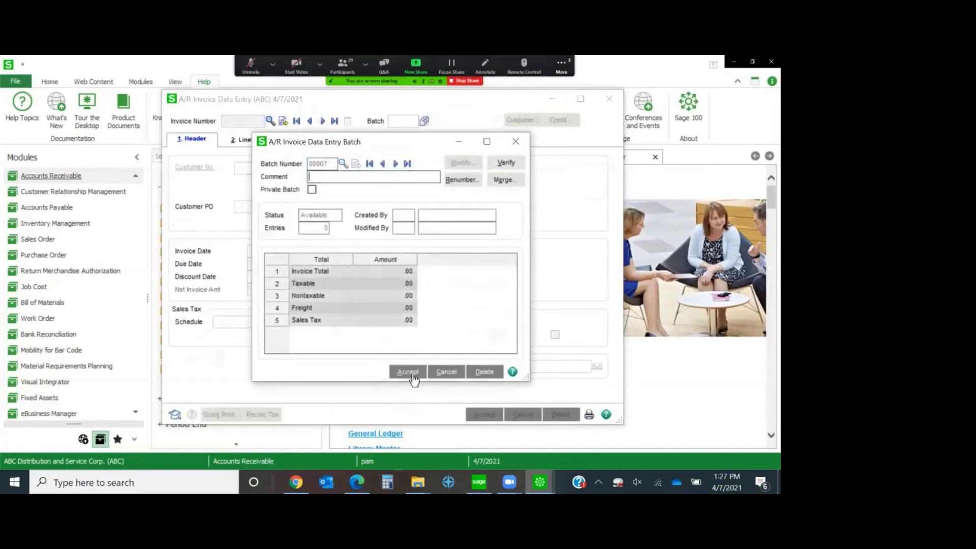
click(410, 372)
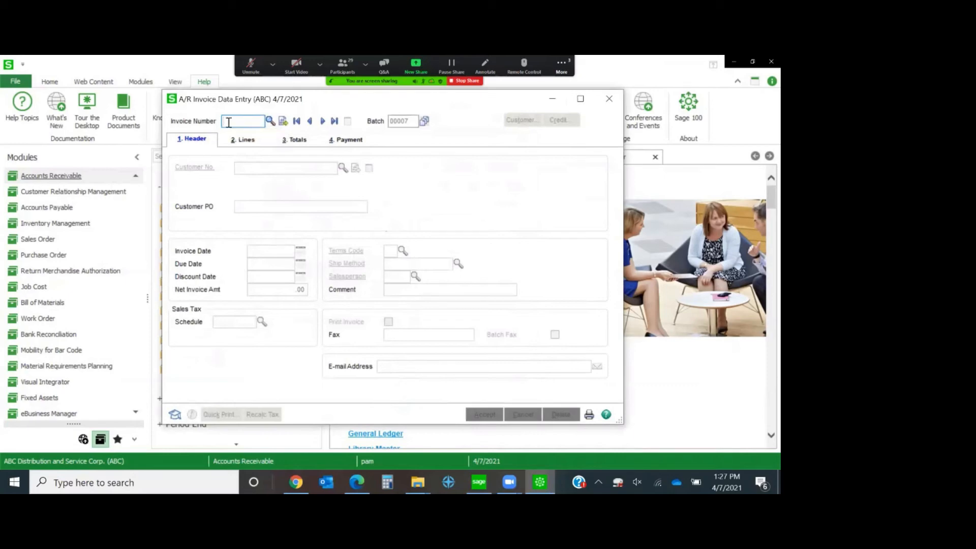
Start a credit memo with the CM prefix and the next available number for customer Breslin Parts Supply.
text(CM)
click(283, 122)
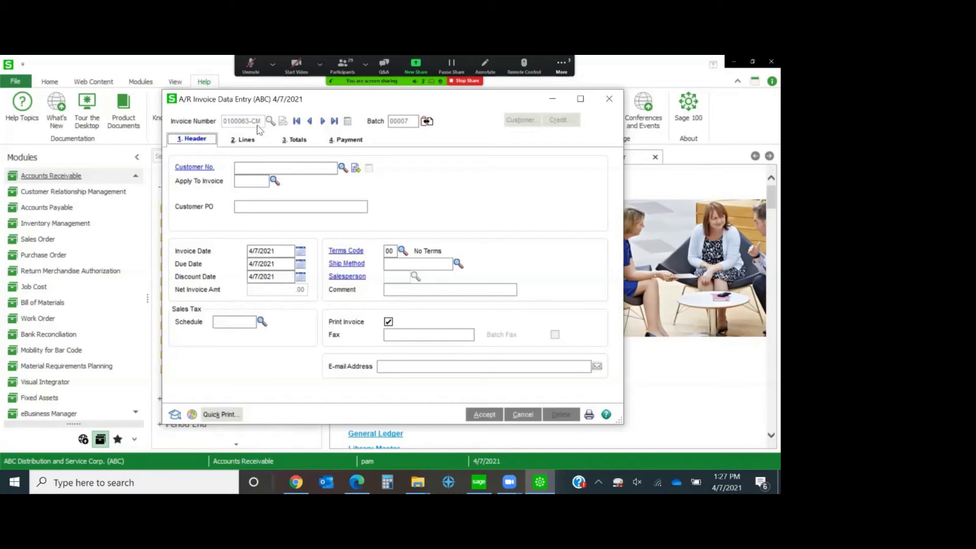
click(307, 168)
click(343, 168)
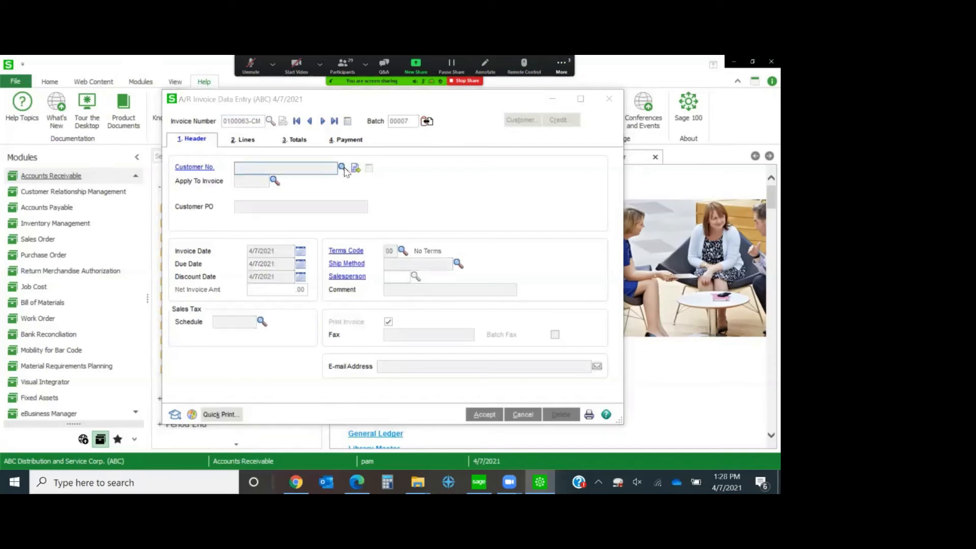
double_click(308, 199)
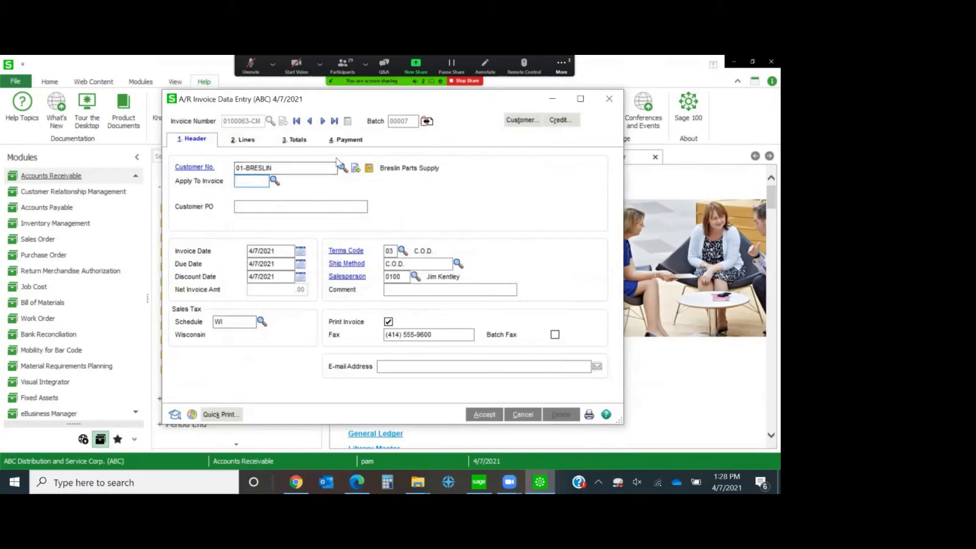
Apply the credit memo to the Breslin Parts Supply invoice dated 5/15/2025.
click(274, 180)
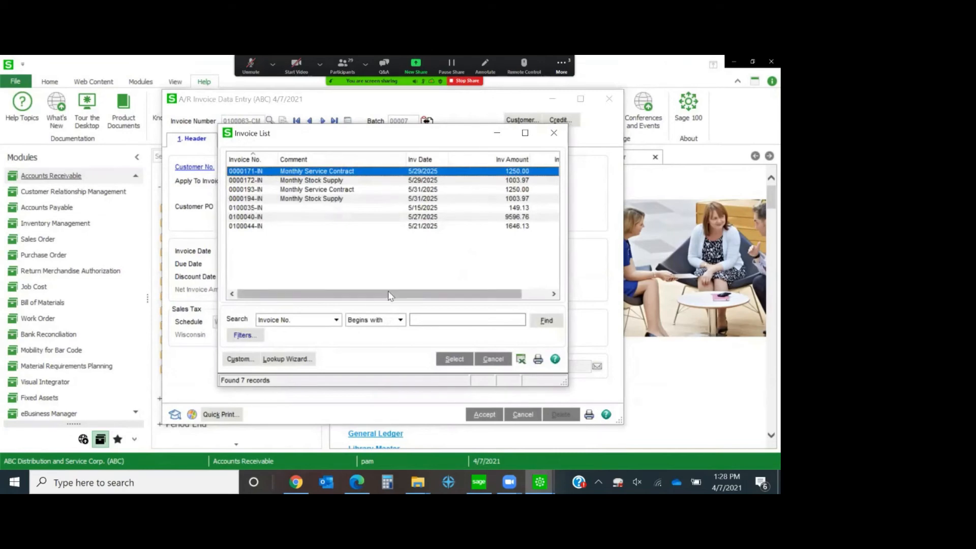
drag(432, 295, 350, 297)
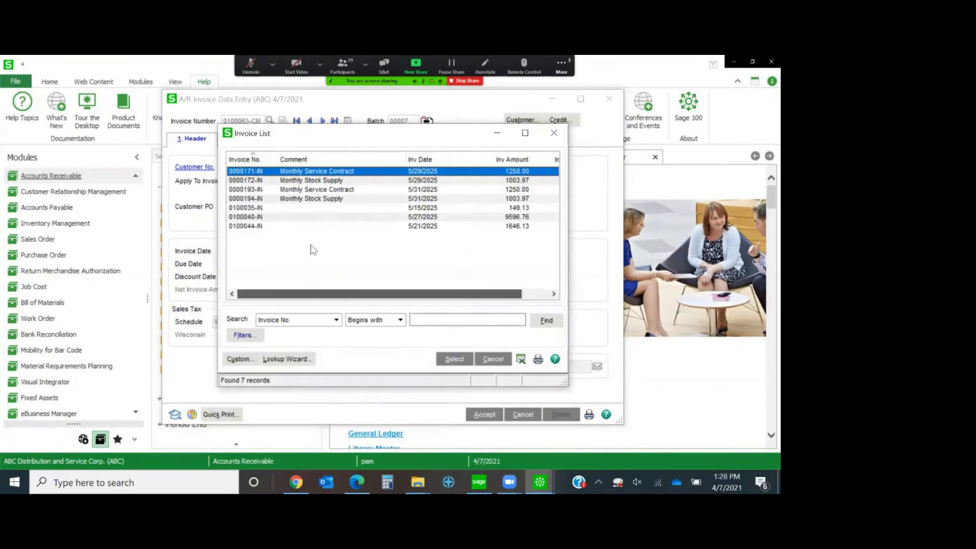
click(252, 211)
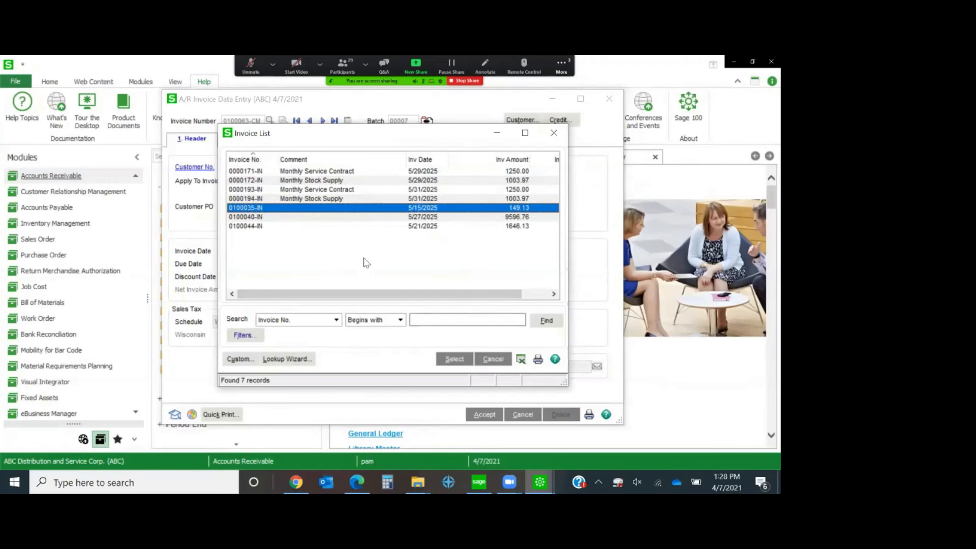
click(454, 360)
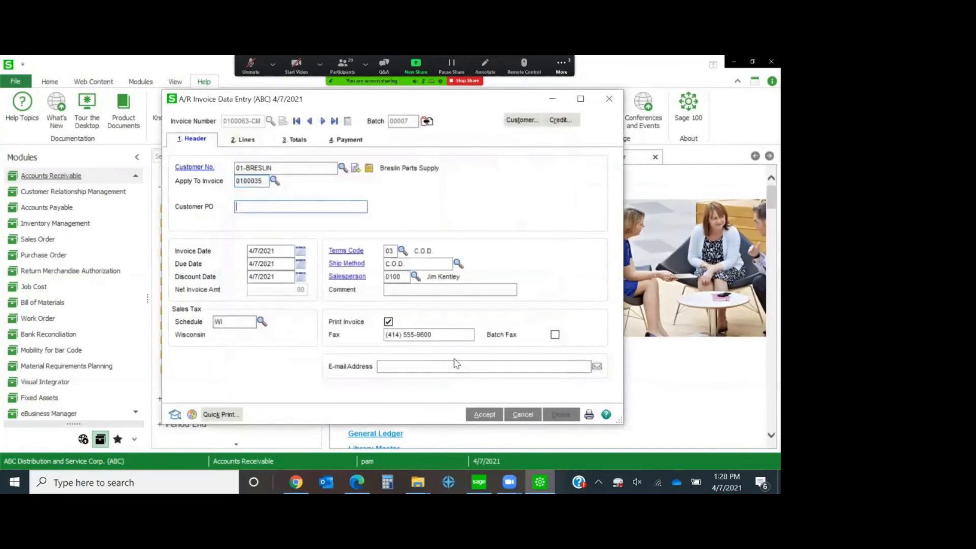
Check the credit memo's lines and change its Apply To Invoice to the Monthly Service Contract invoice dated 5/31/2025.
click(247, 141)
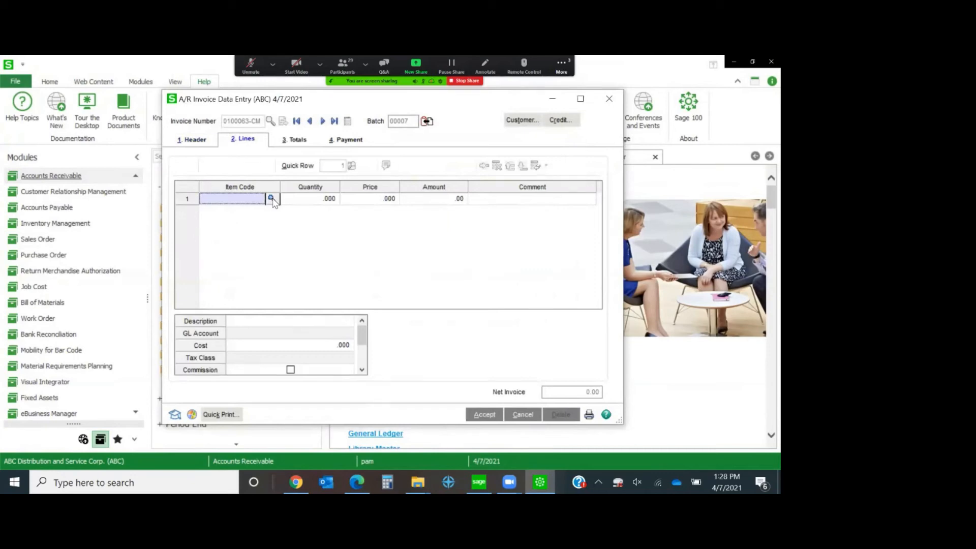
click(195, 141)
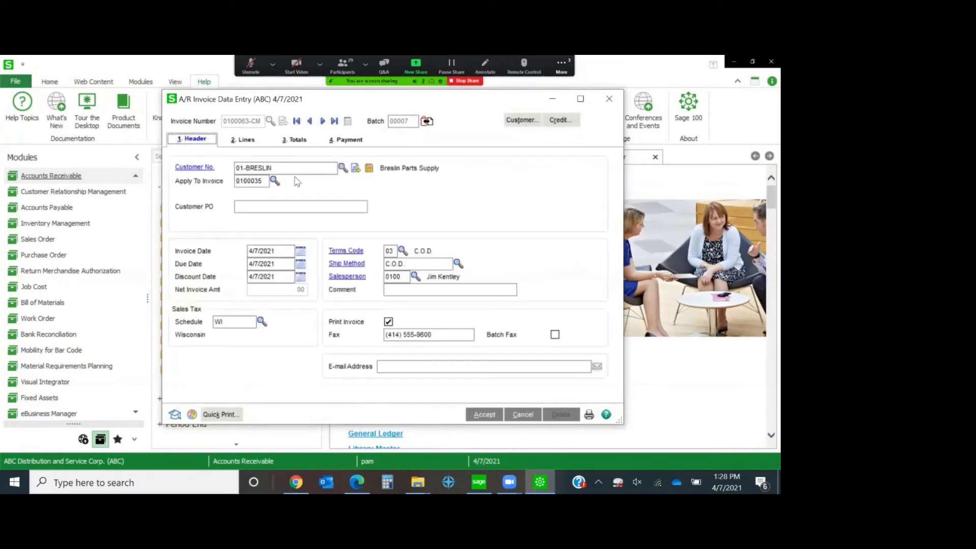
click(274, 180)
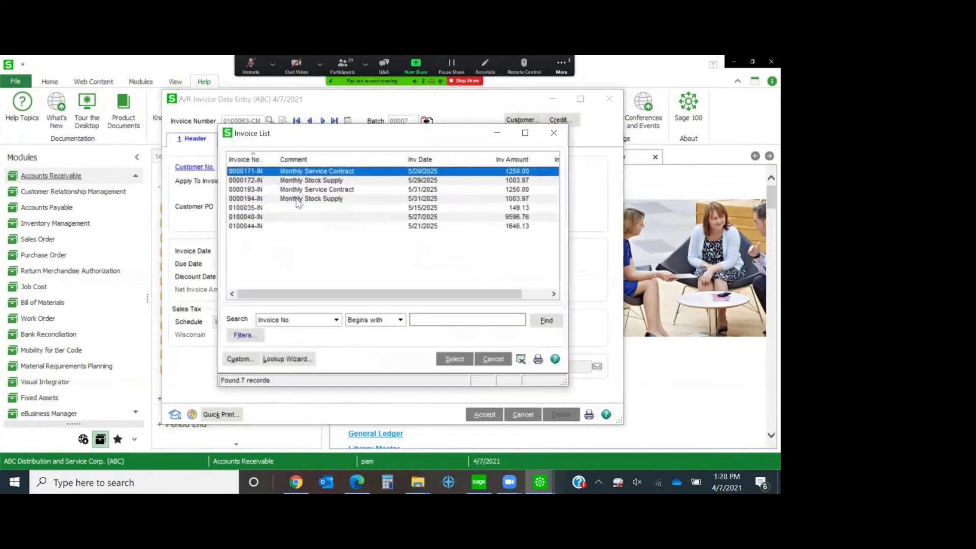
click(261, 190)
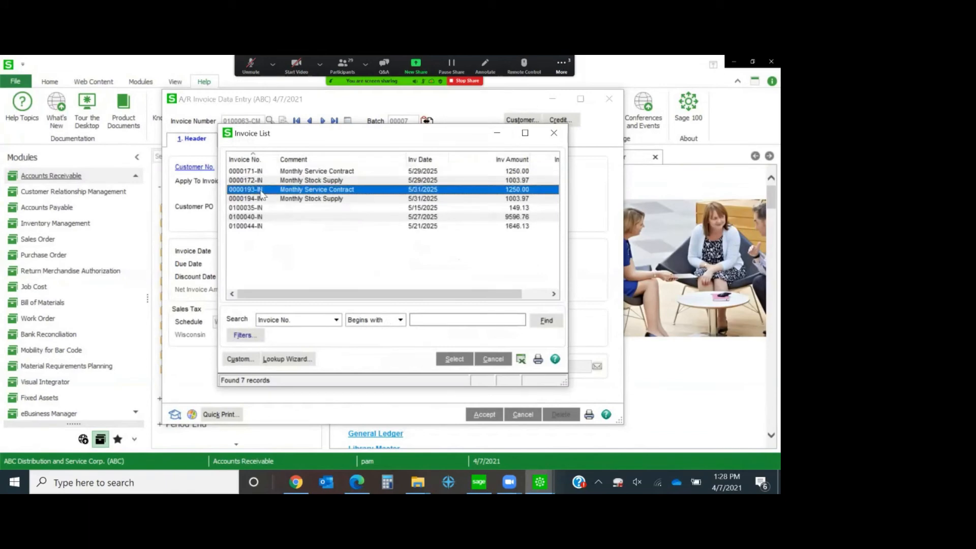
double_click(261, 190)
Add the miscellaneous item MAINT (Truck Maintenance) as the credit memo's first line.
click(245, 138)
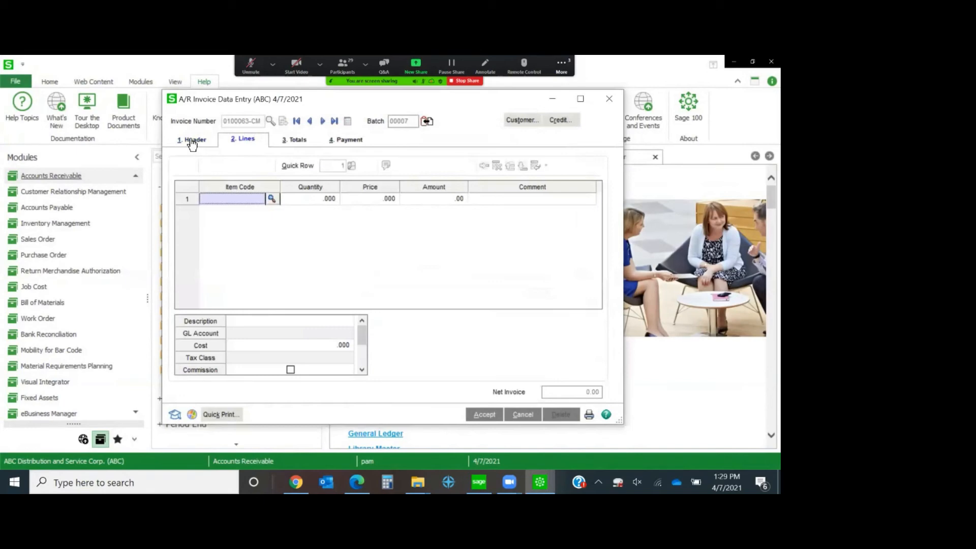
click(272, 199)
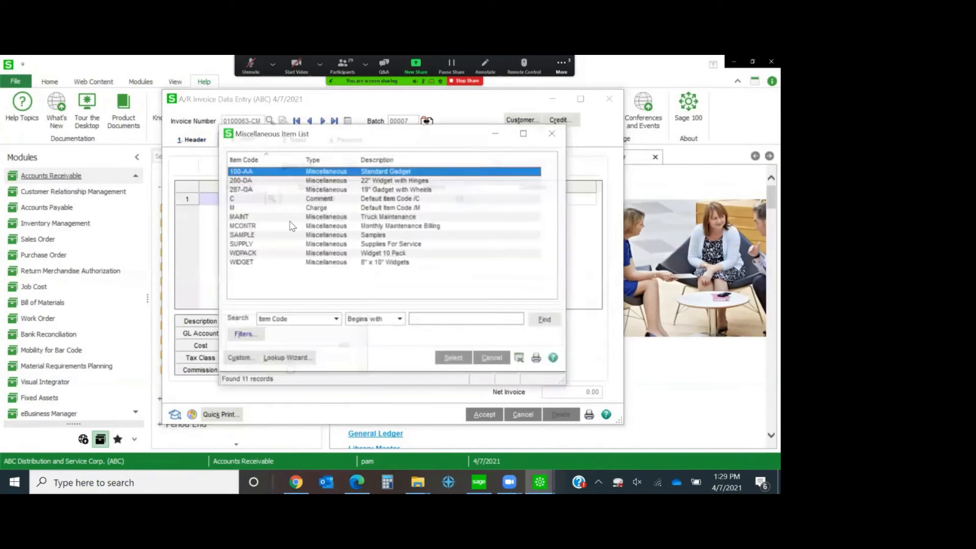
double_click(321, 218)
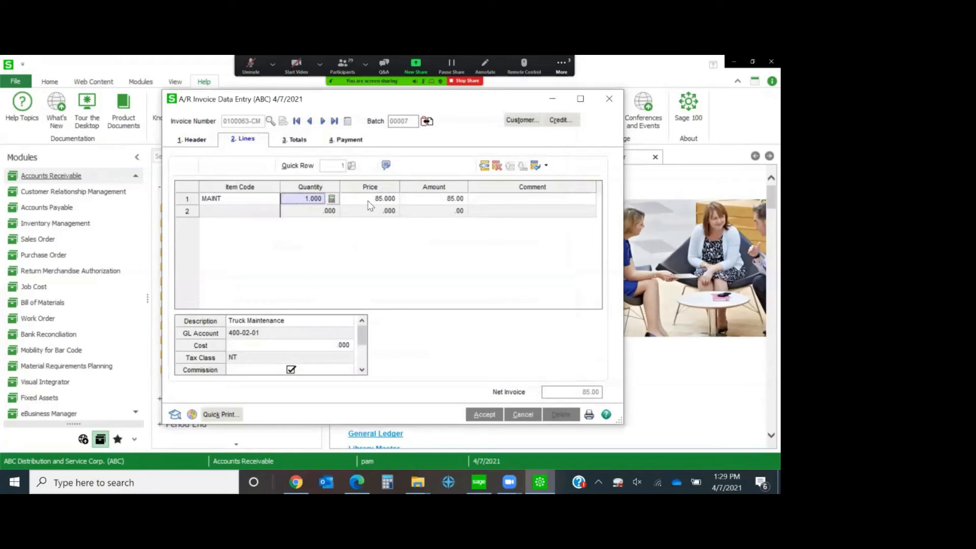
Change the credit memo's Apply To Invoice back to the invoice dated 5/15/2025.
click(202, 144)
click(265, 182)
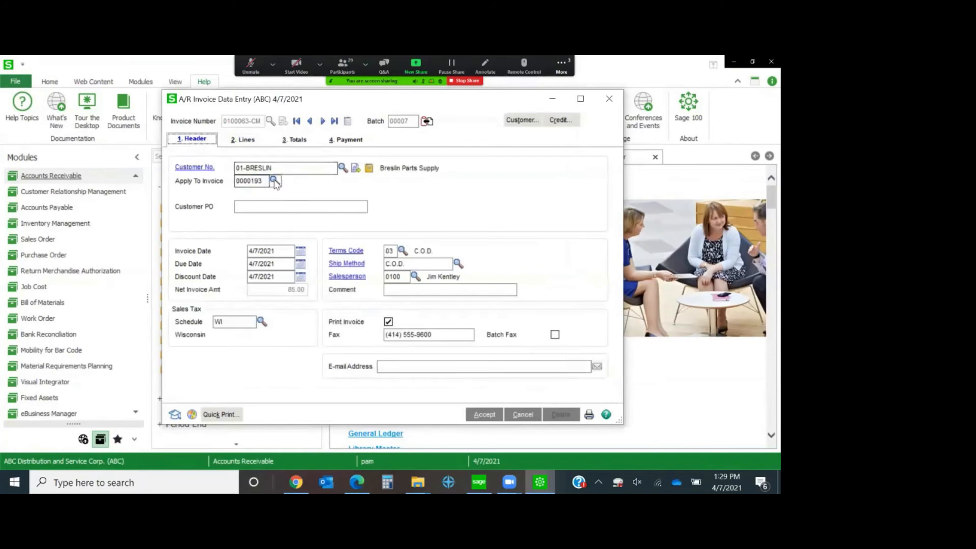
click(275, 182)
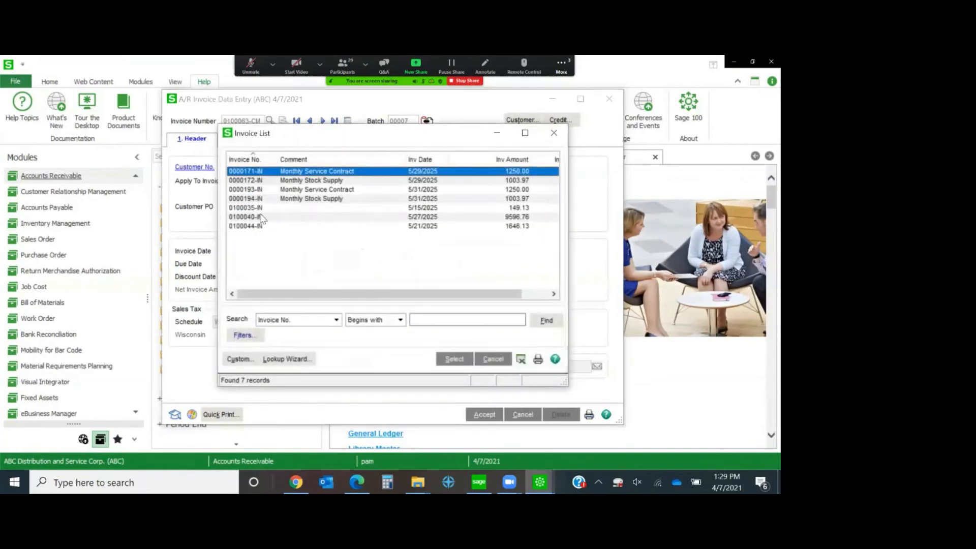
double_click(259, 208)
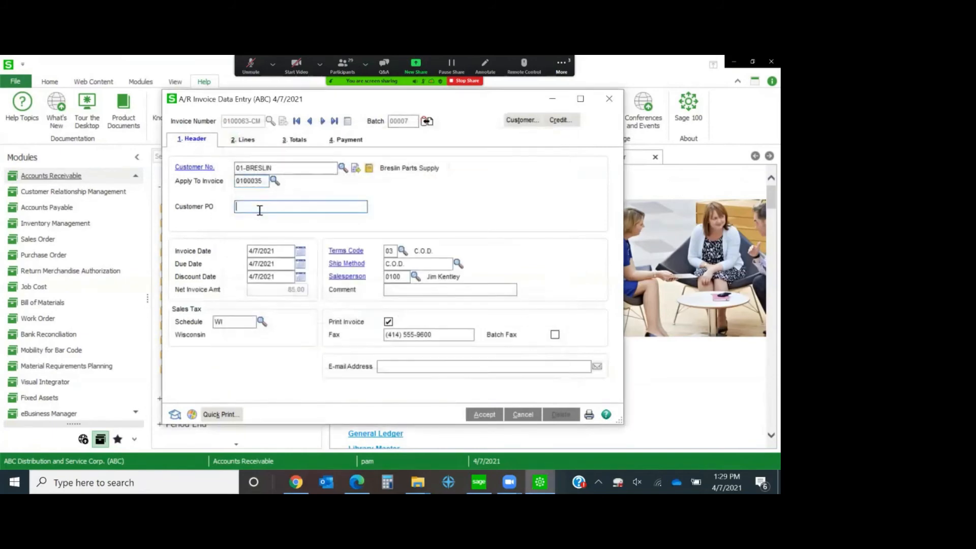
Try reselecting the 5/15/2025 invoice as the Apply To Invoice, and cancel the credit memo entry.
click(274, 182)
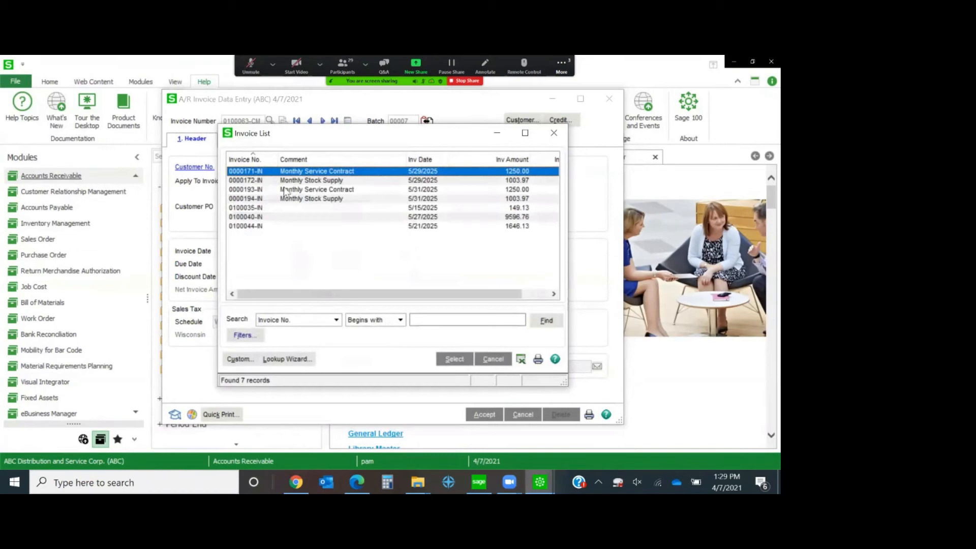
double_click(245, 208)
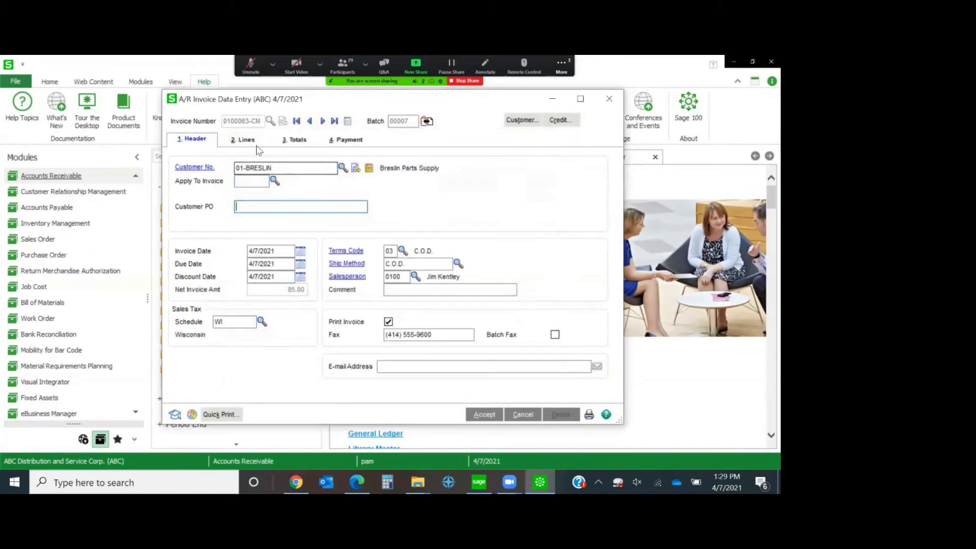
click(275, 181)
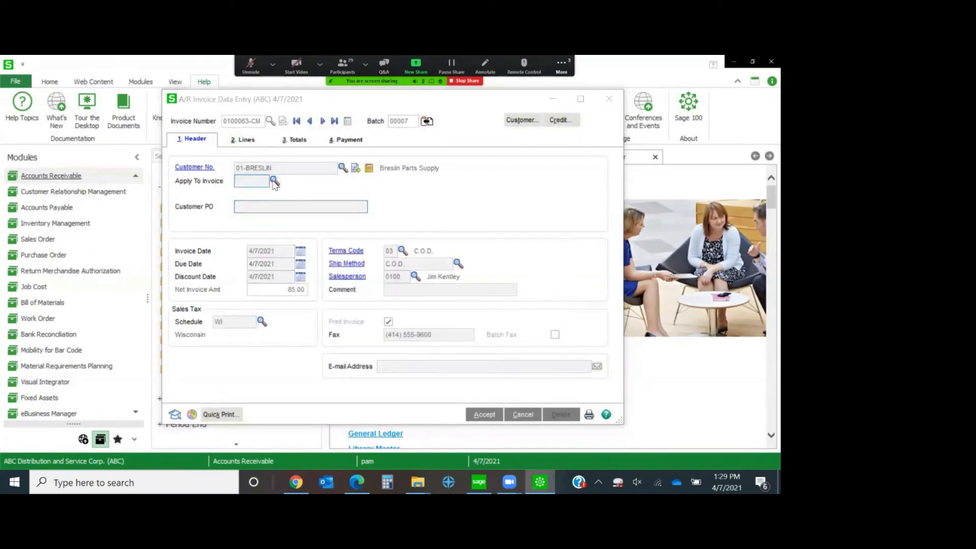
double_click(245, 207)
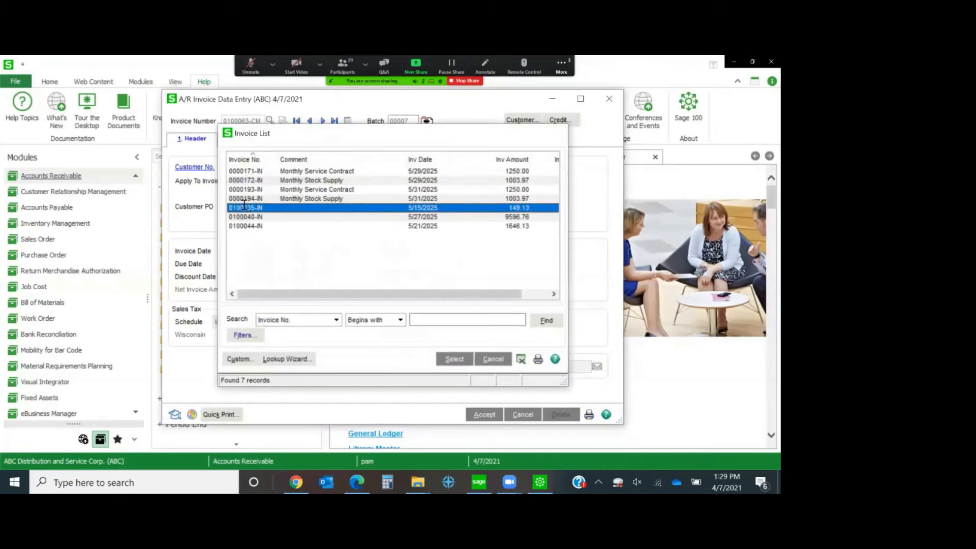
click(275, 182)
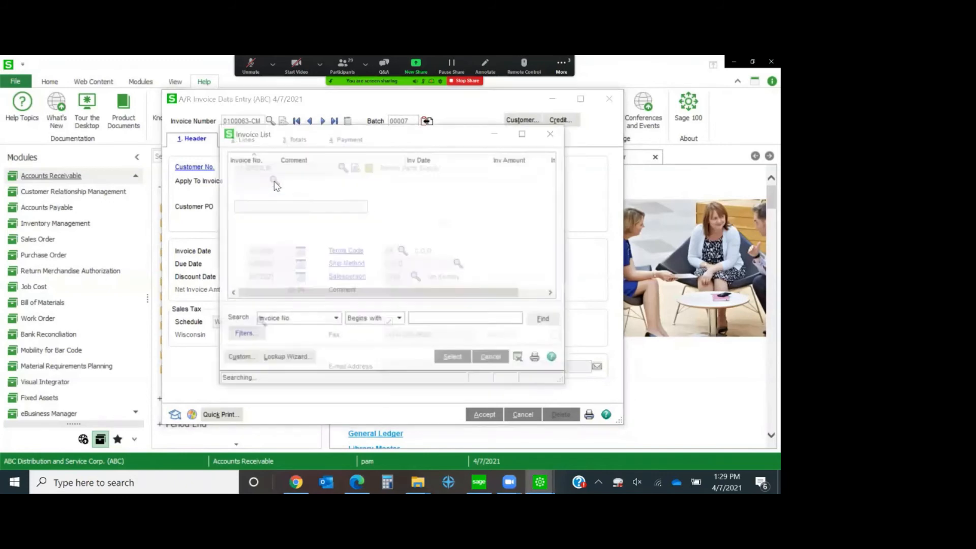
double_click(252, 210)
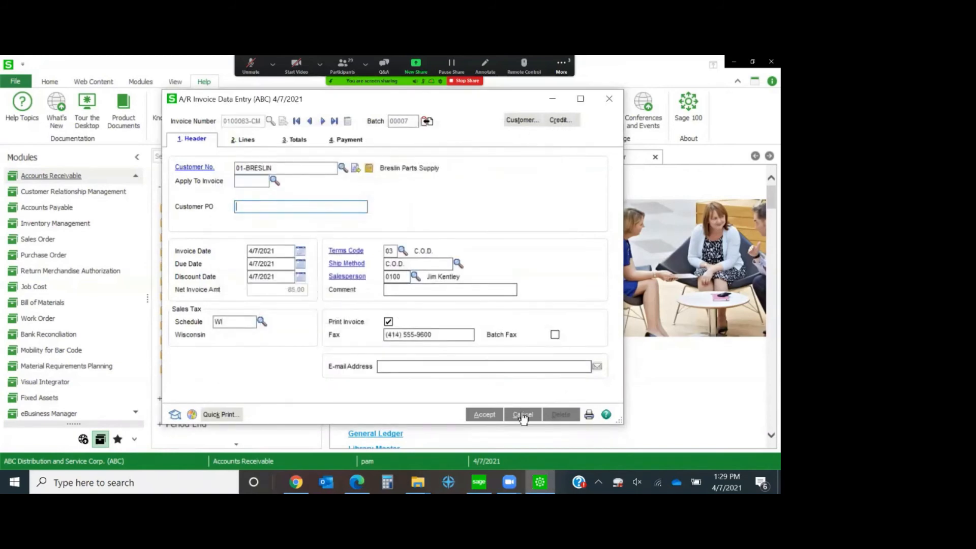
click(522, 414)
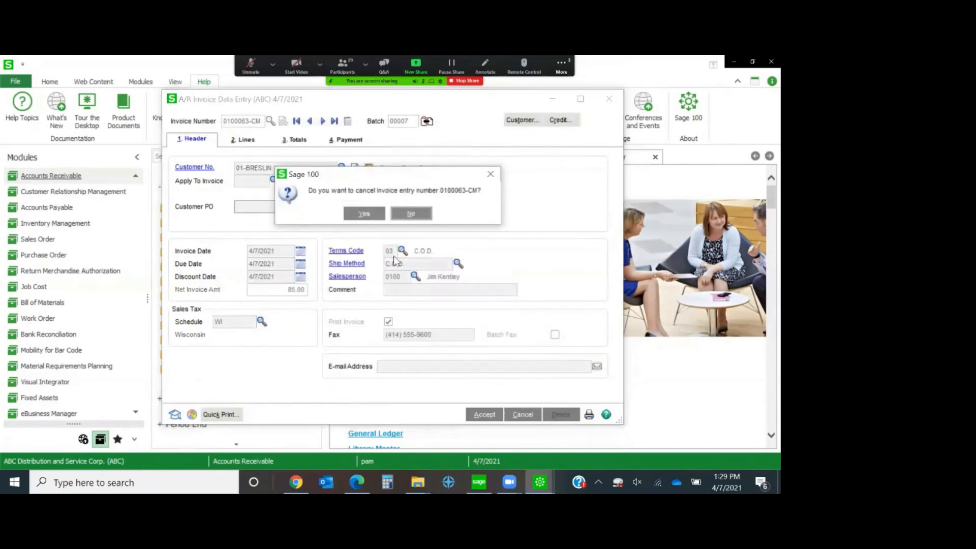
click(368, 215)
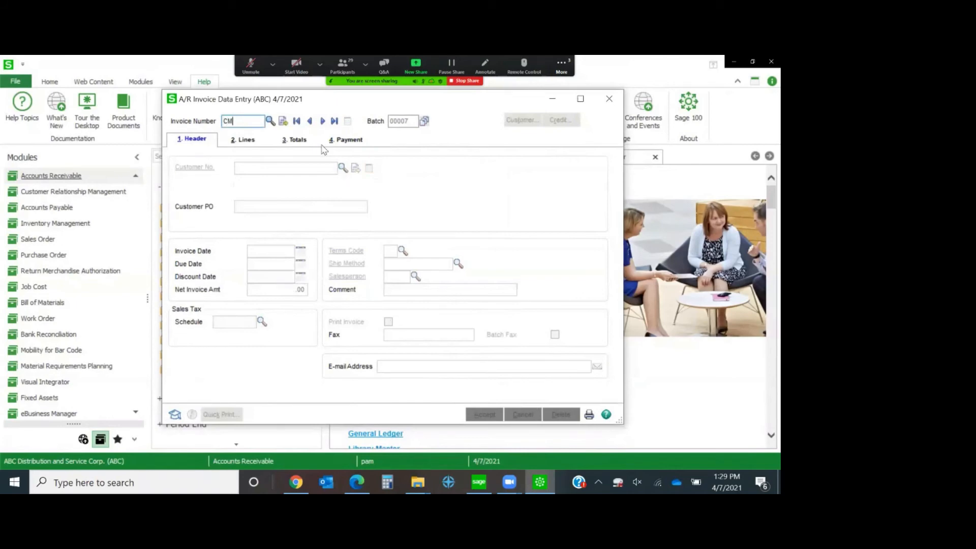
Start a new credit memo for American Business Futures and apply it to the 38.20 invoice dated 5/31/2025.
click(283, 121)
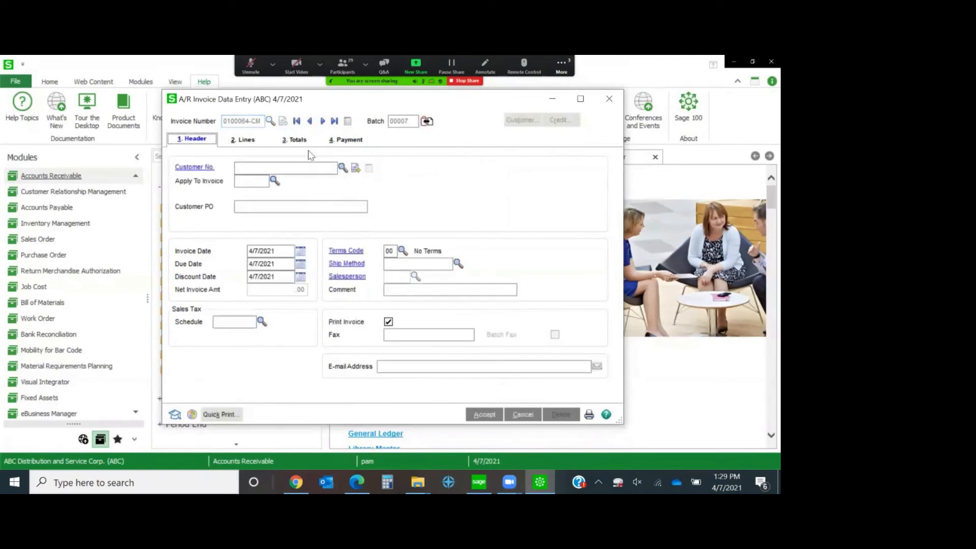
click(342, 168)
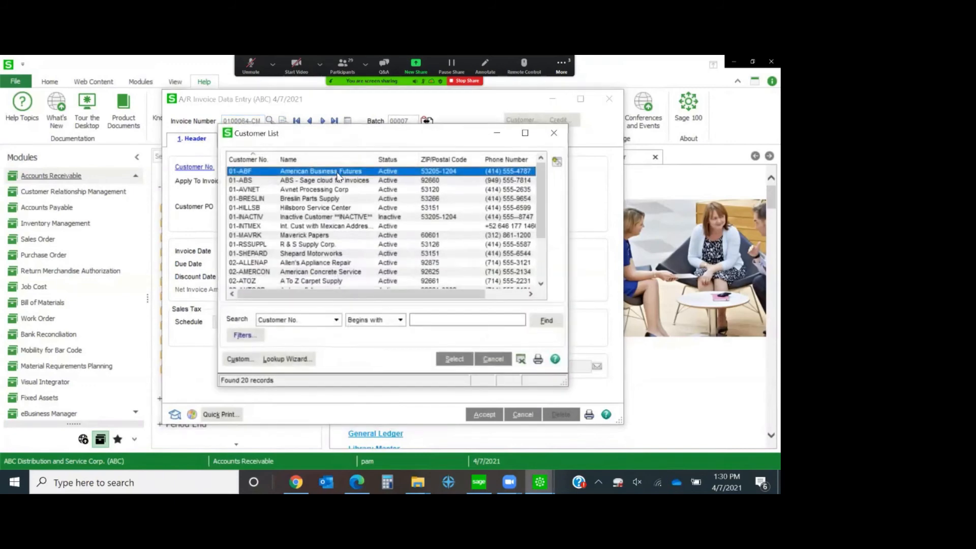
double_click(339, 173)
click(274, 182)
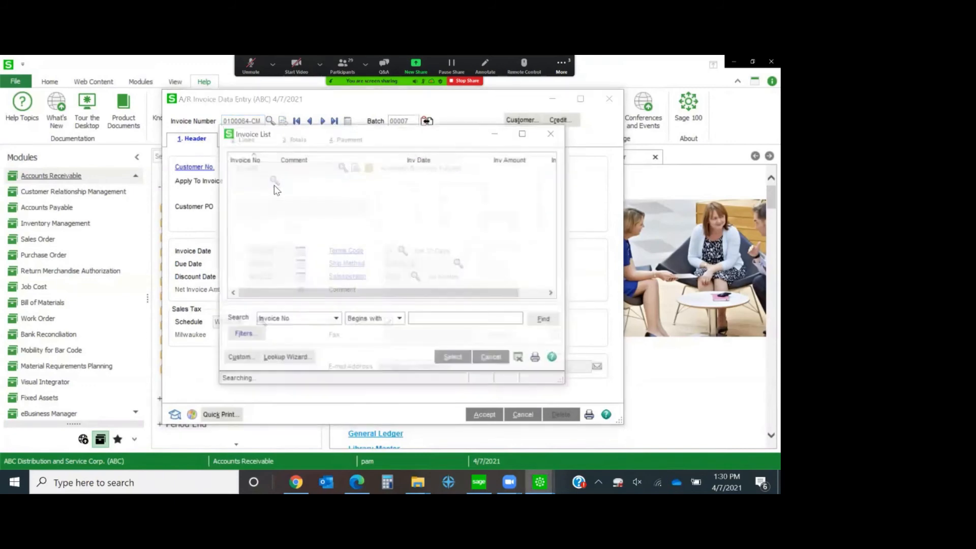
scroll(382, 311, right, 3)
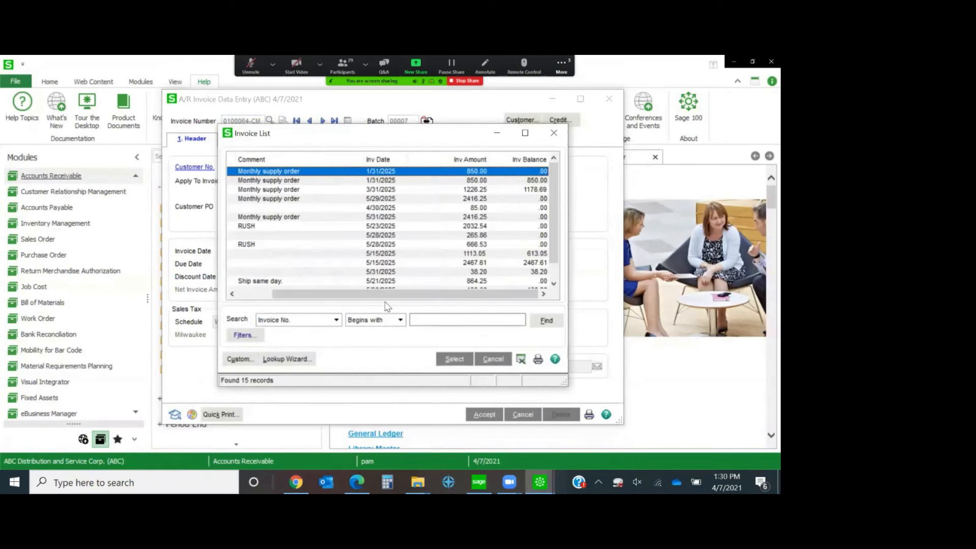
scroll(362, 300, left, 3)
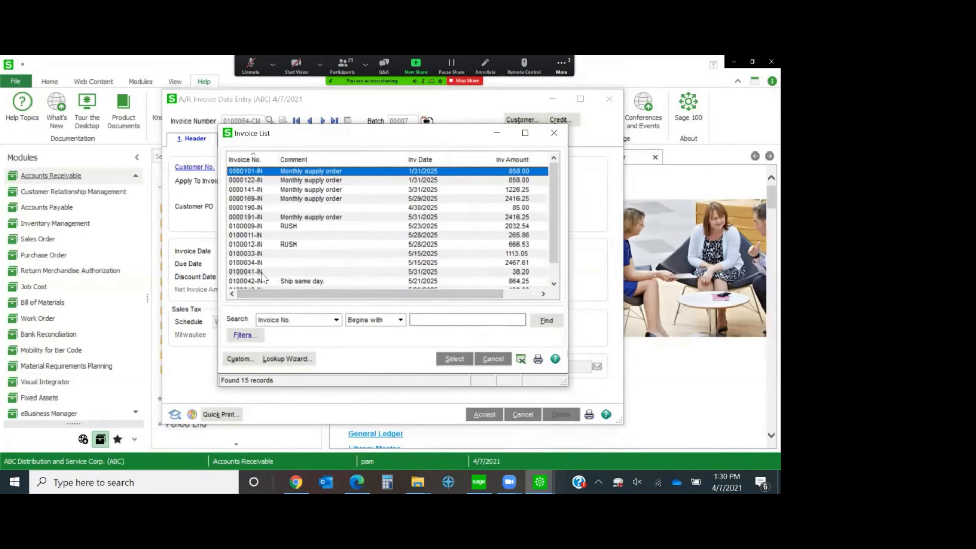
click(262, 272)
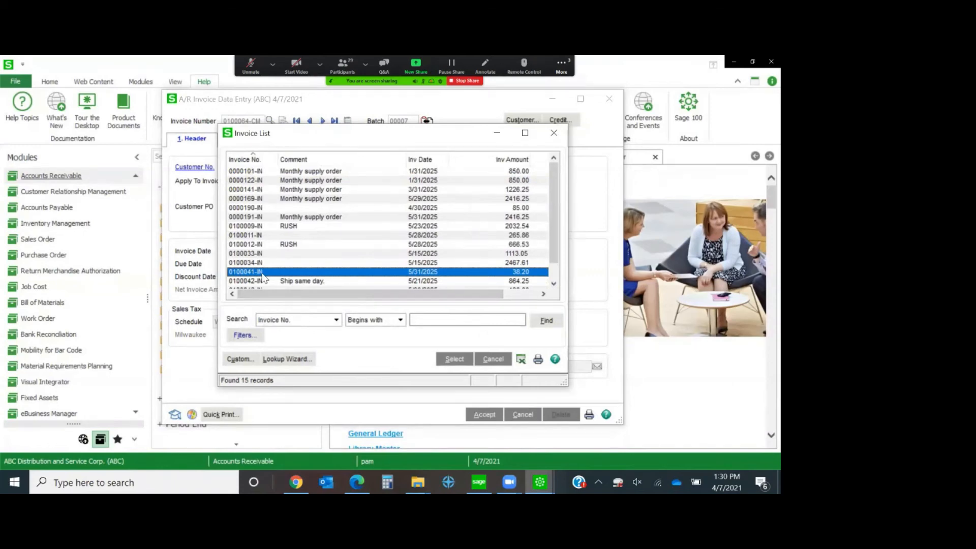
double_click(262, 274)
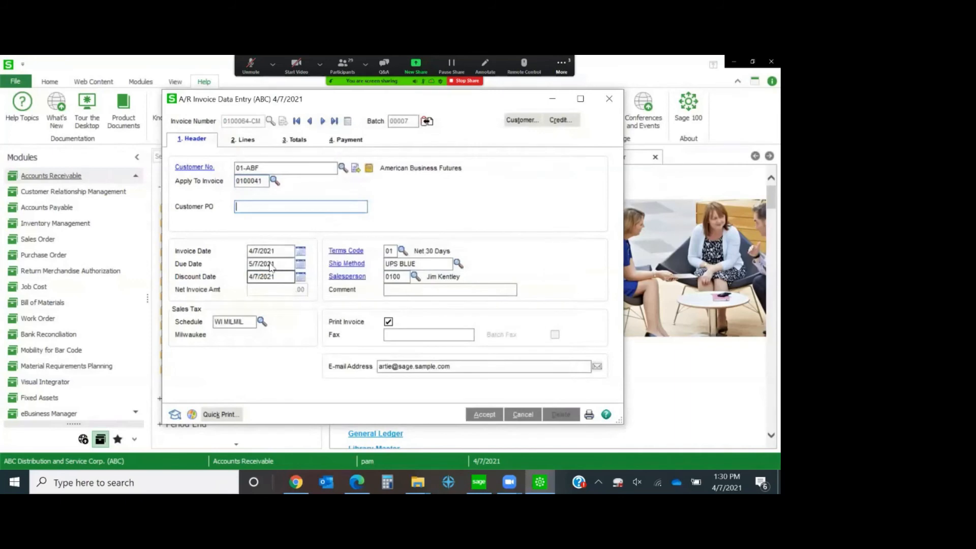
Set the price of the credit memo's WIDGET line to 8.200.
click(248, 141)
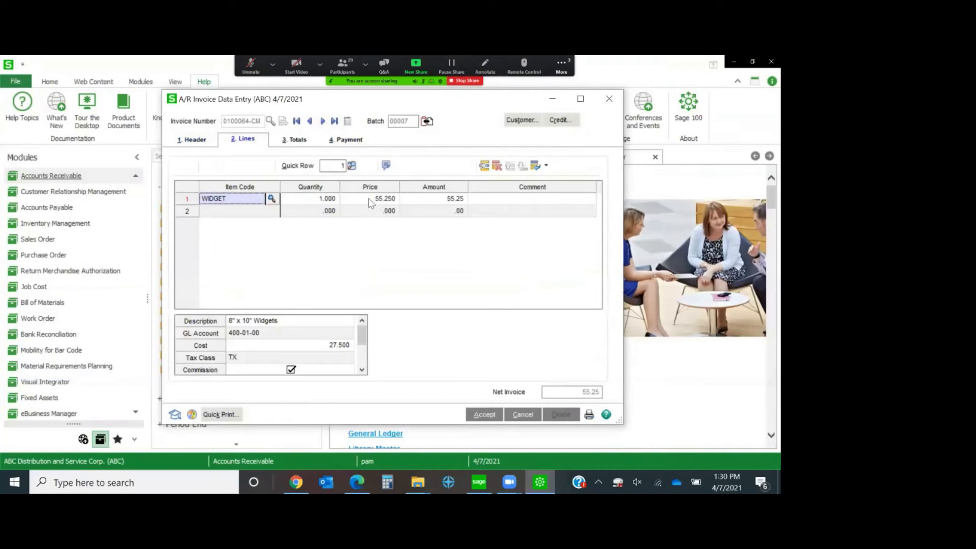
click(317, 202)
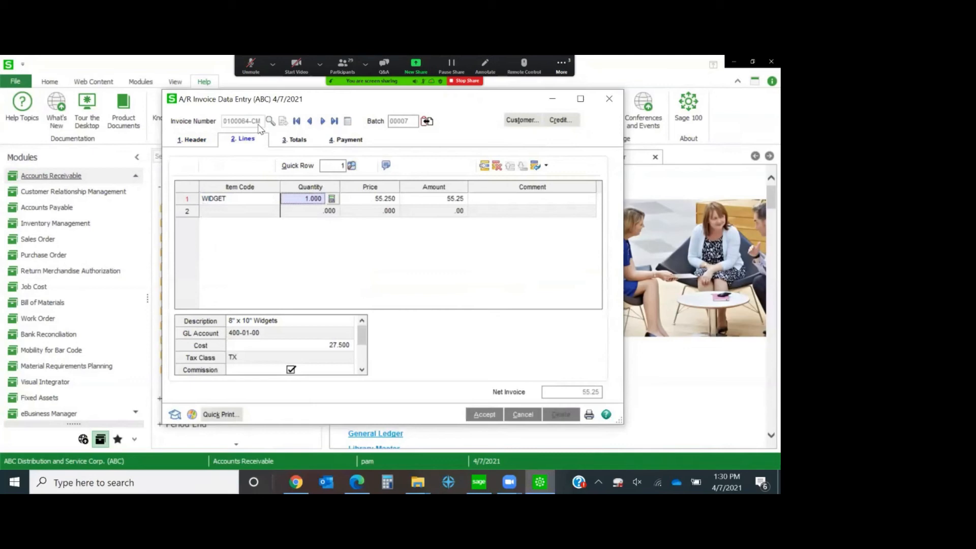
click(359, 199)
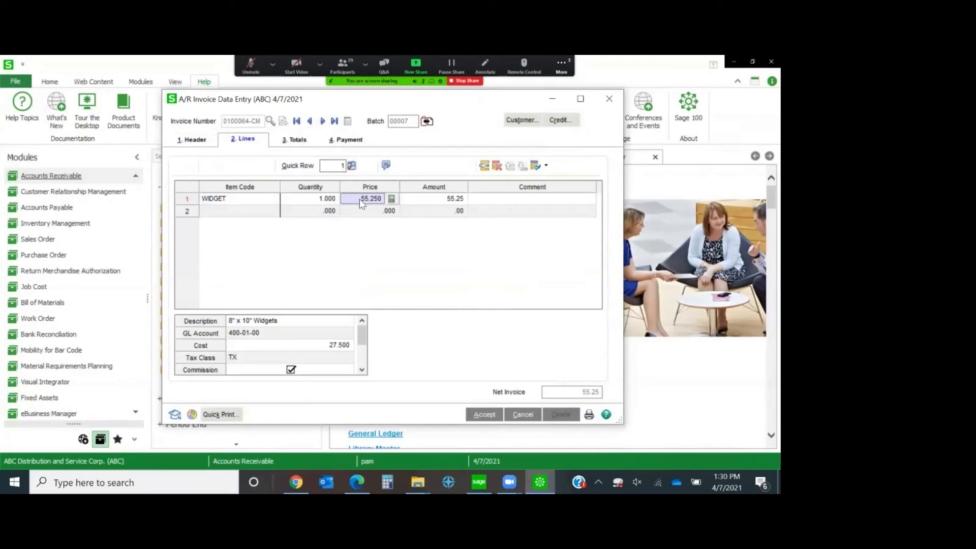
text(8.200)
key(Tab)
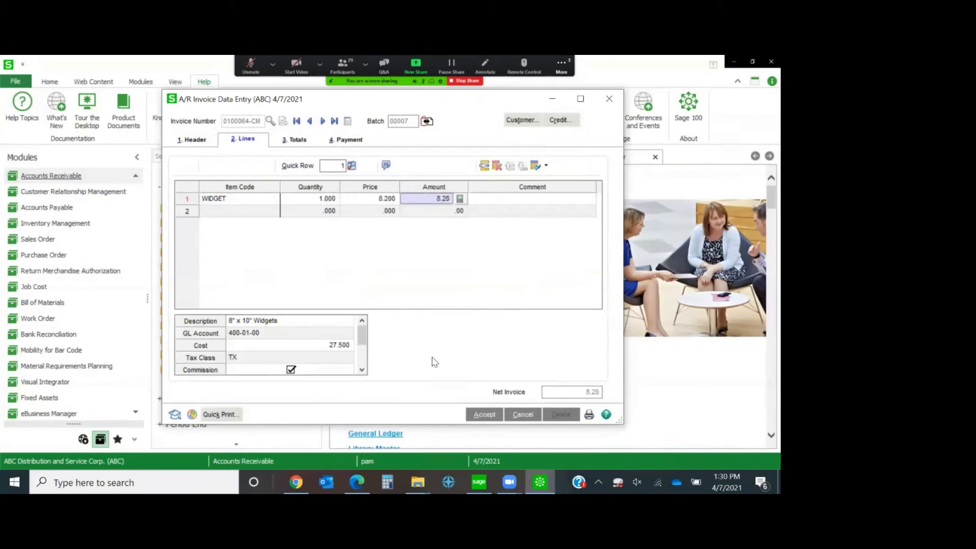
Review the credit memo's header and totals, and save it while proceeding to invoice printing.
click(483, 418)
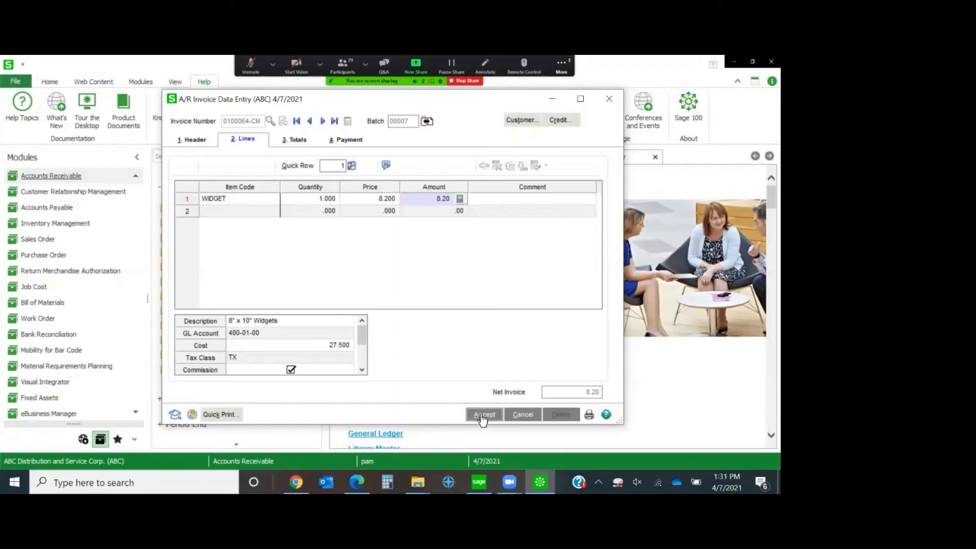
click(192, 138)
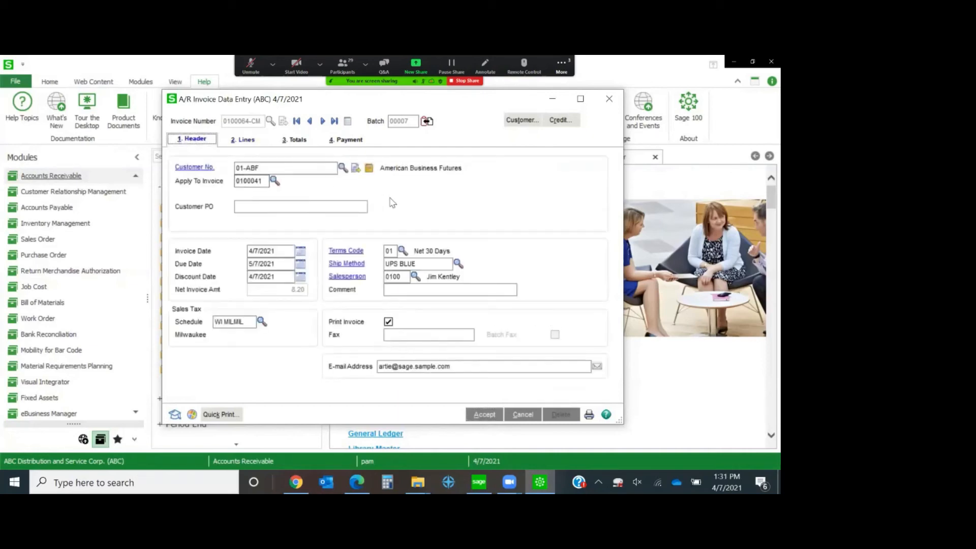
click(478, 415)
click(588, 415)
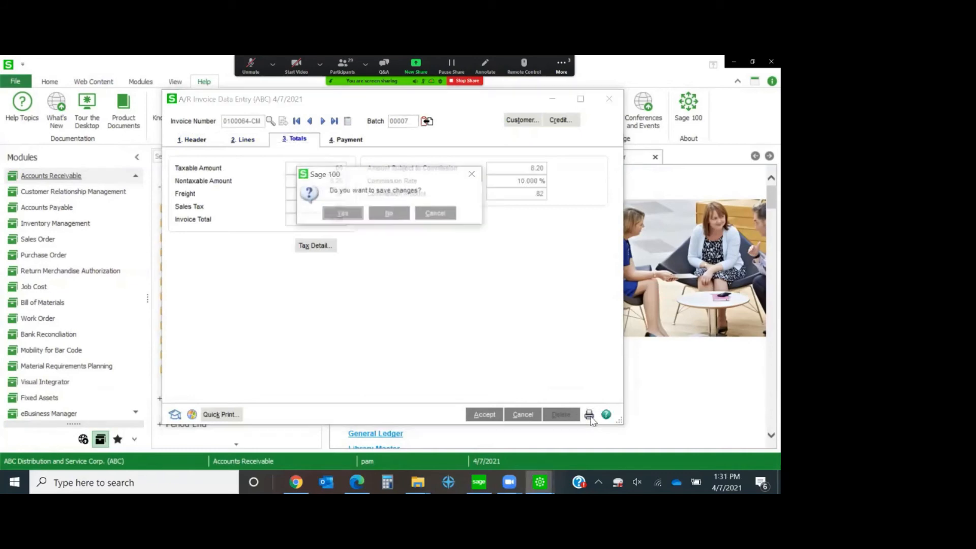
click(343, 214)
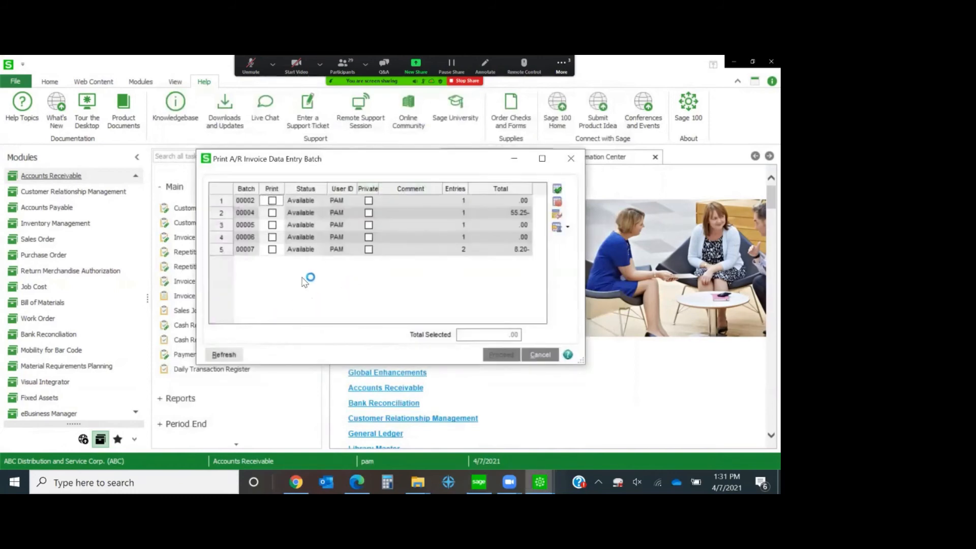
Preview the invoice printing for batch 00007 with the STANDARD form, and close the preview and its follow-up prompt.
click(272, 249)
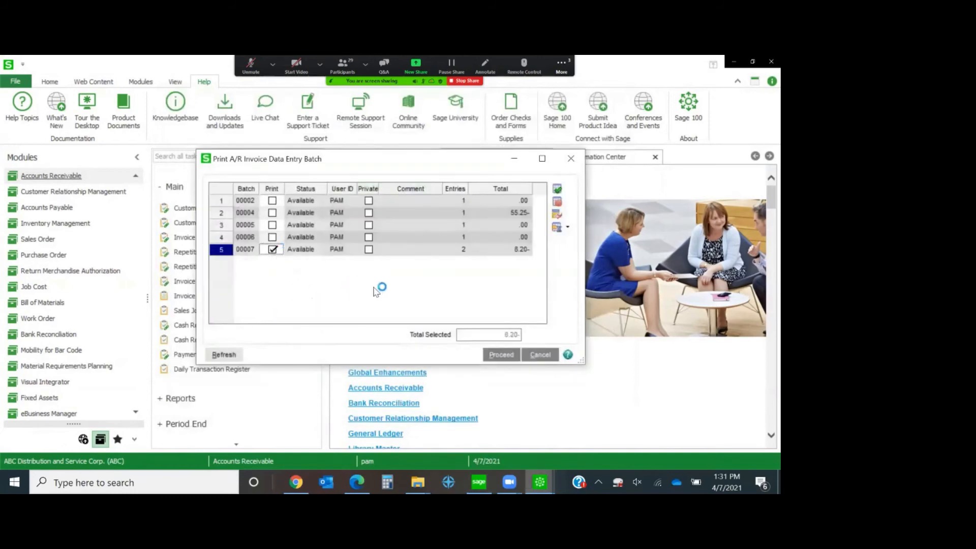
click(501, 355)
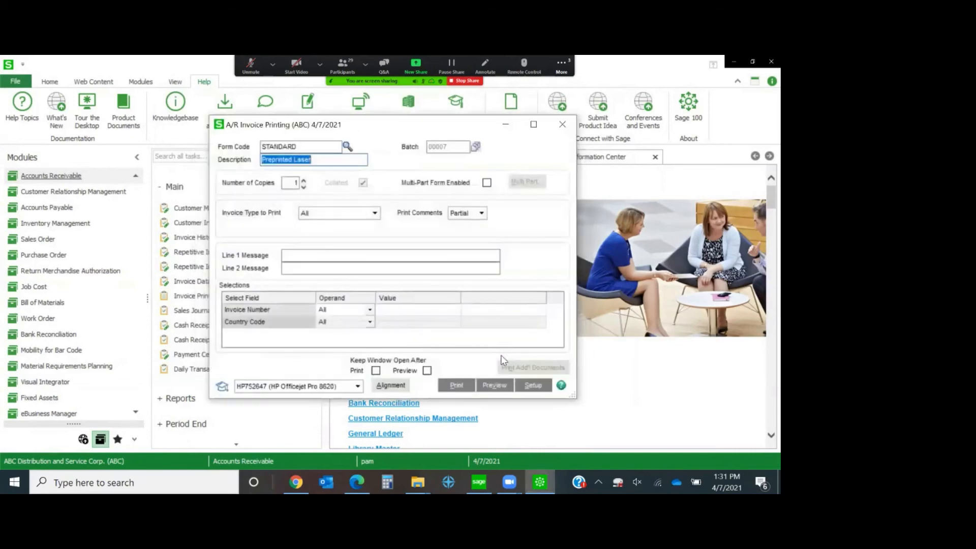
click(495, 387)
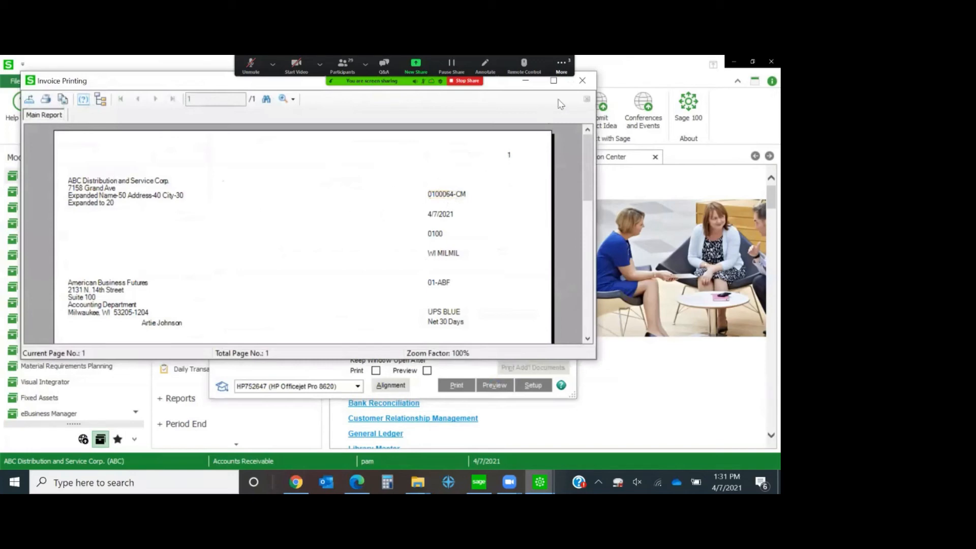
click(582, 81)
click(411, 213)
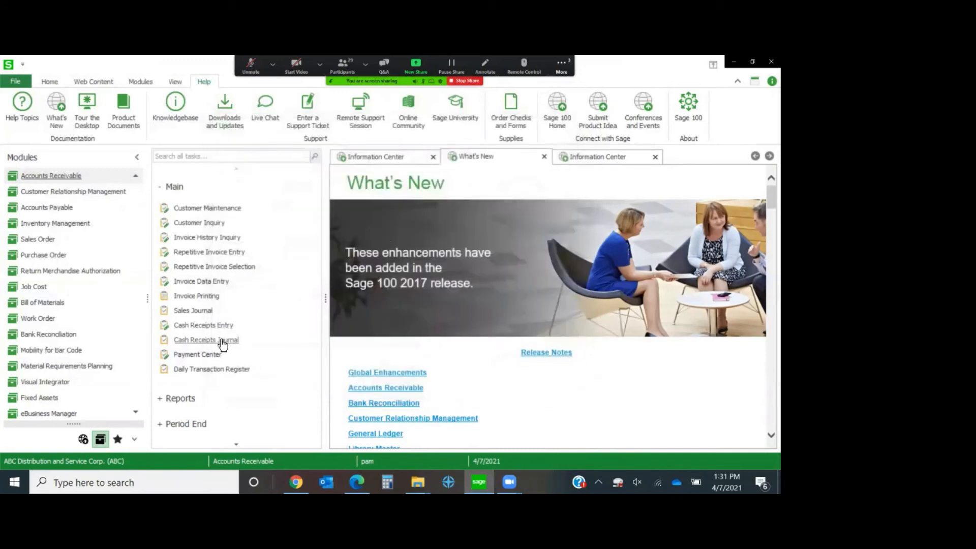
Preview the Accounts Receivable Sales Journal for batch 00007 with a posting date of 5/31/2025.
click(196, 310)
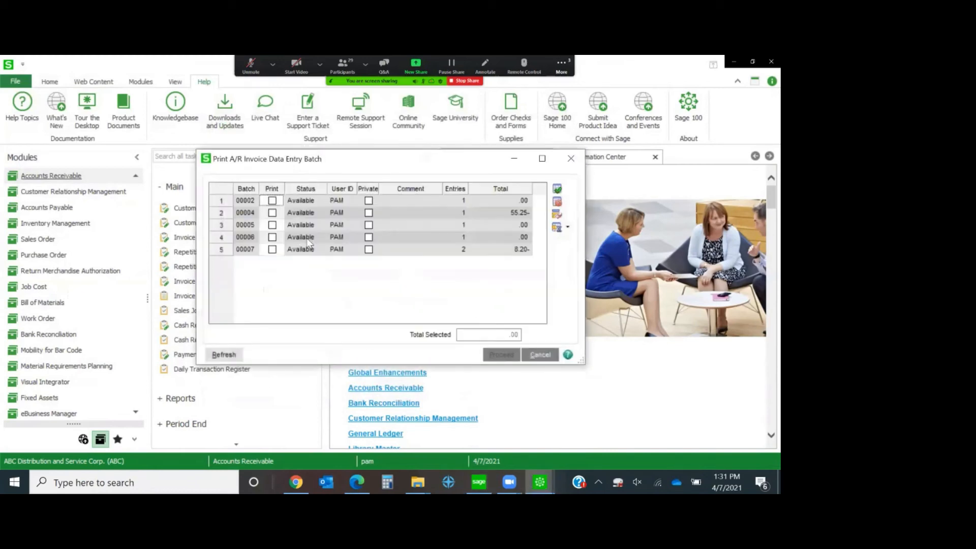
click(272, 249)
click(492, 356)
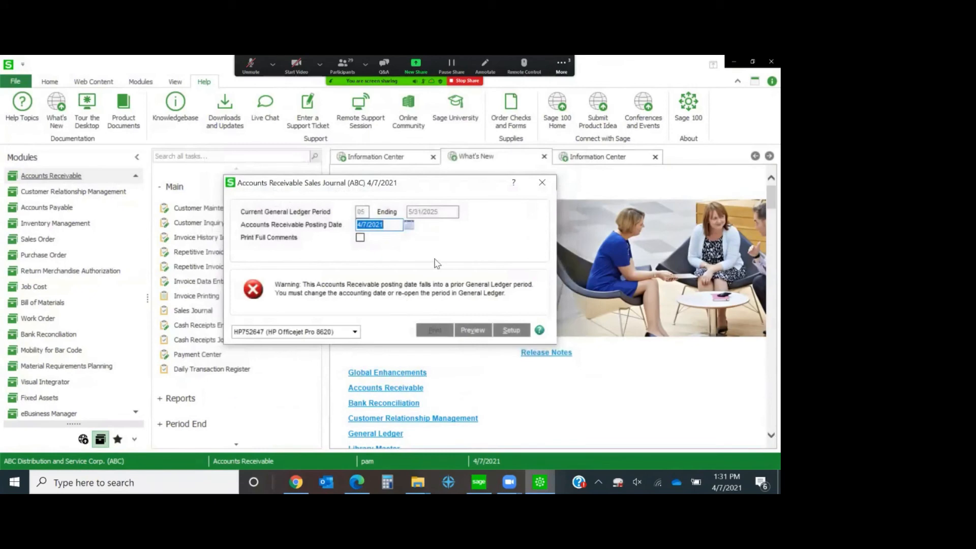
text(05)
text(3125)
key(Tab)
click(476, 330)
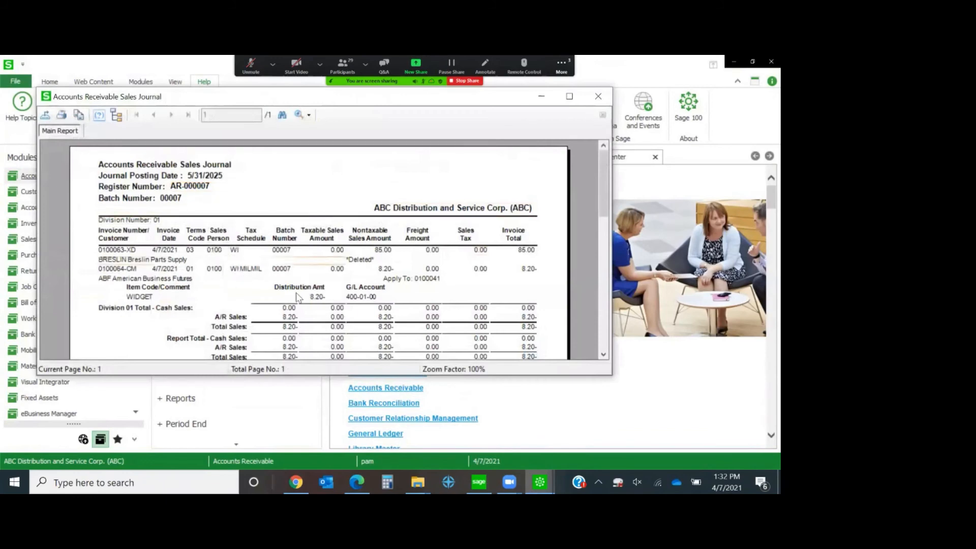
Close the sales journal reports and post the update, declining the Gross Profit Journal and the Daily Transaction Register.
click(598, 96)
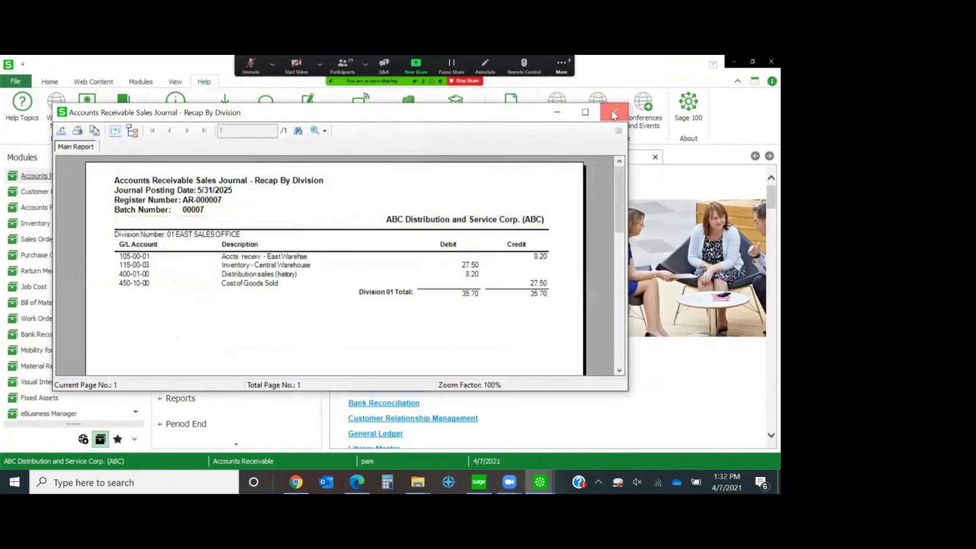
click(613, 113)
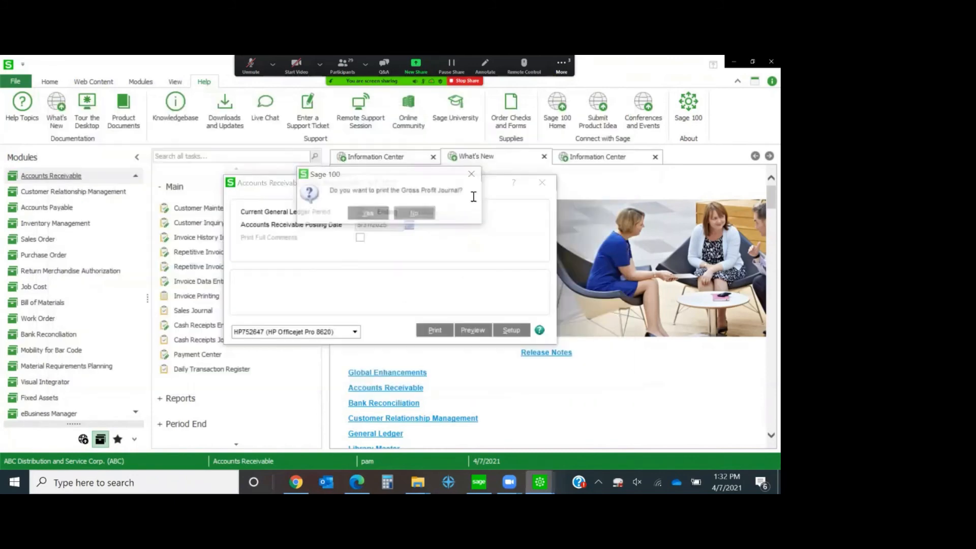
click(426, 219)
click(363, 214)
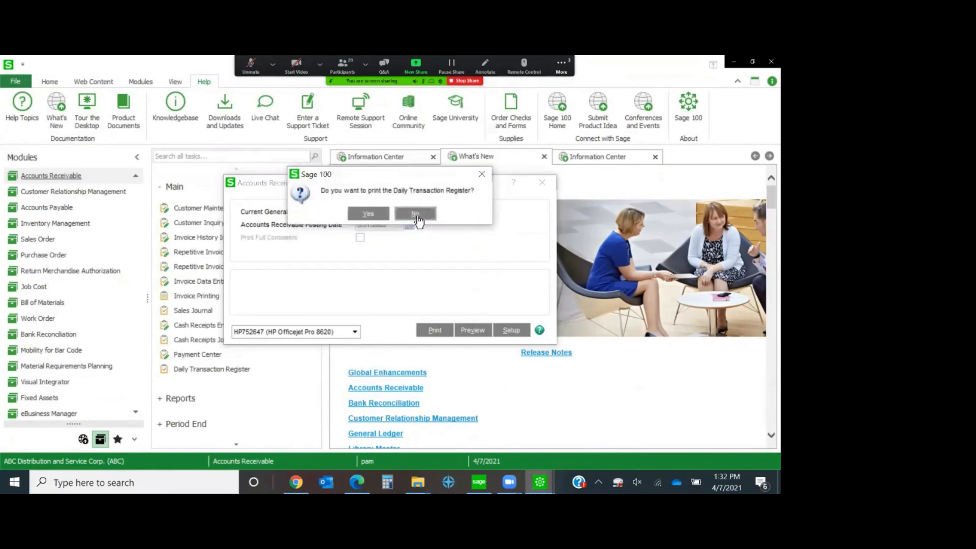
click(418, 216)
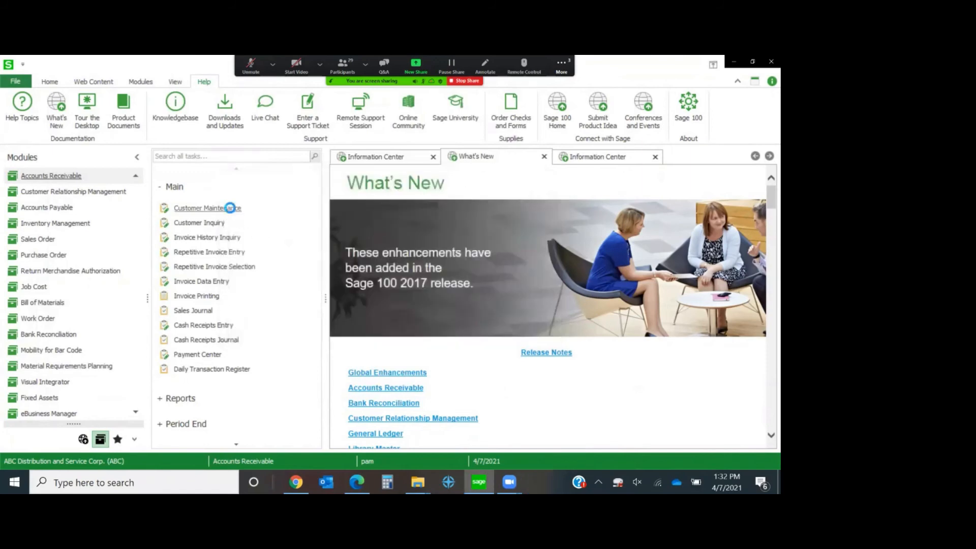
Open American Business Futures in Customer Maintenance and check the transactions of its 38.20 invoice dated 5/31/2025.
click(278, 122)
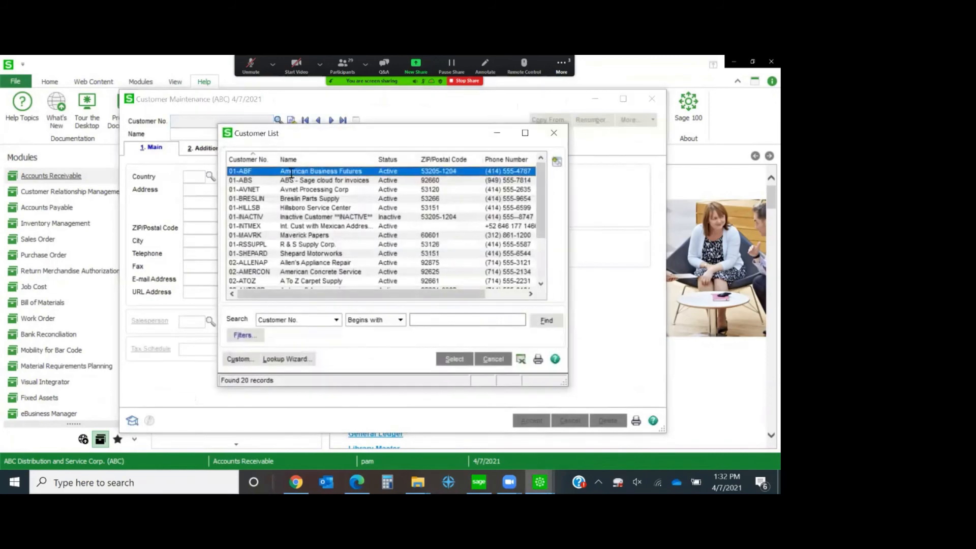
double_click(291, 172)
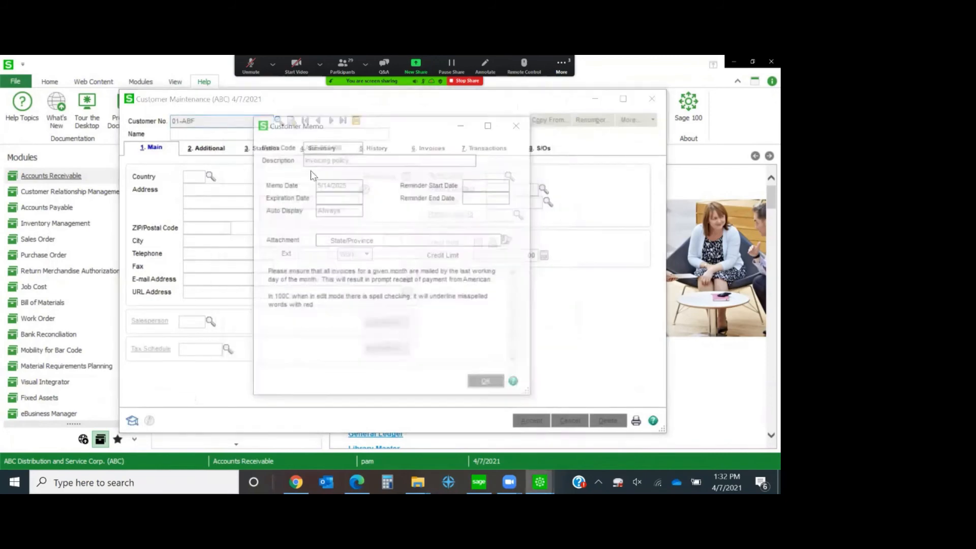
click(489, 386)
click(428, 147)
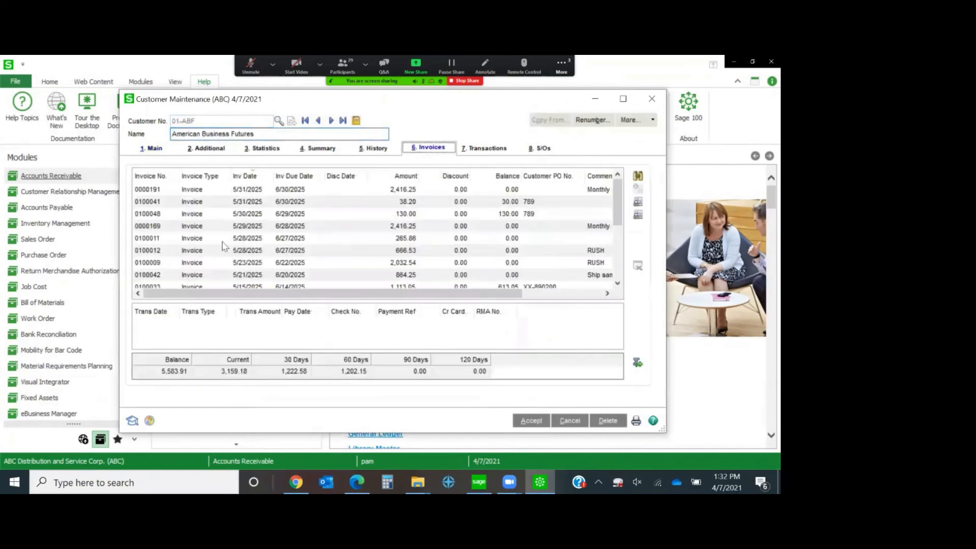
scroll(192, 252, down, 3)
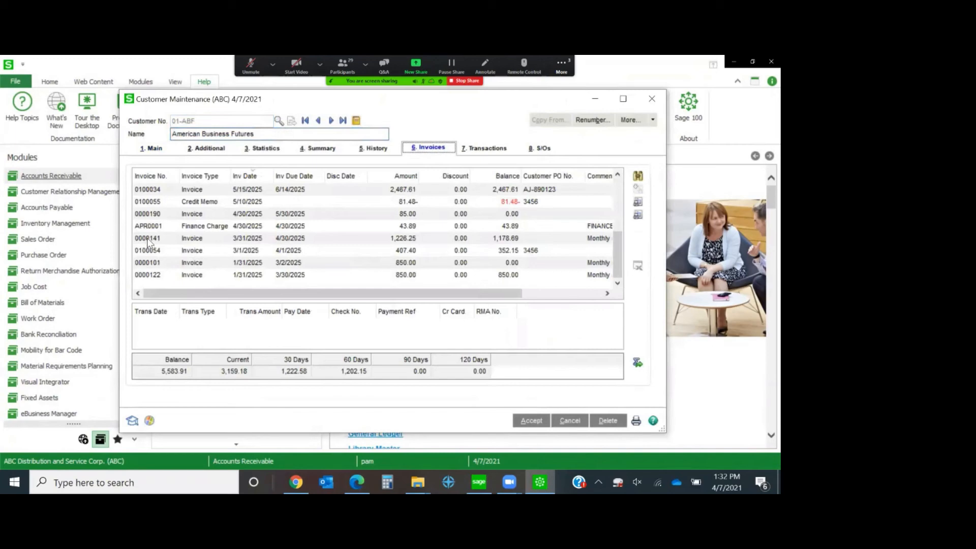
scroll(150, 249, up, 3)
scroll(150, 249, up, 1)
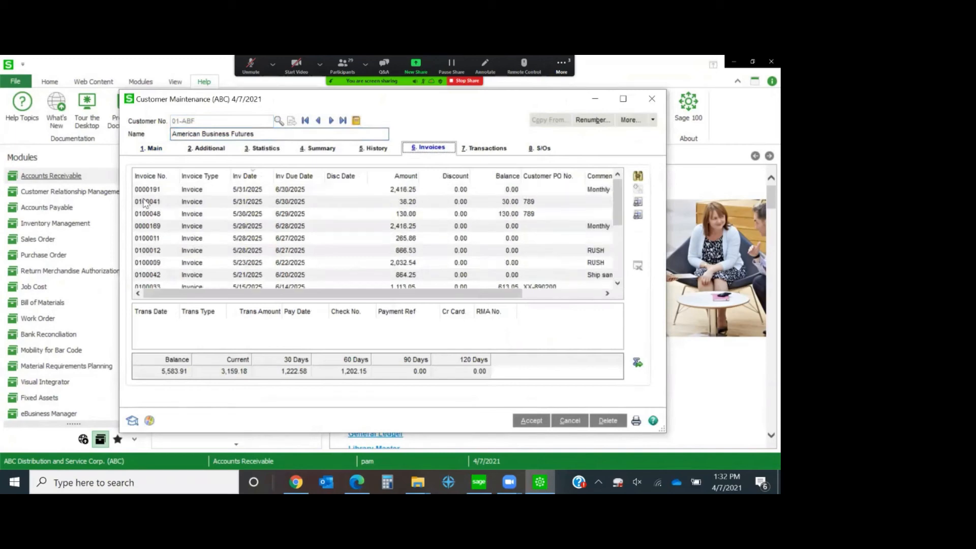
click(145, 203)
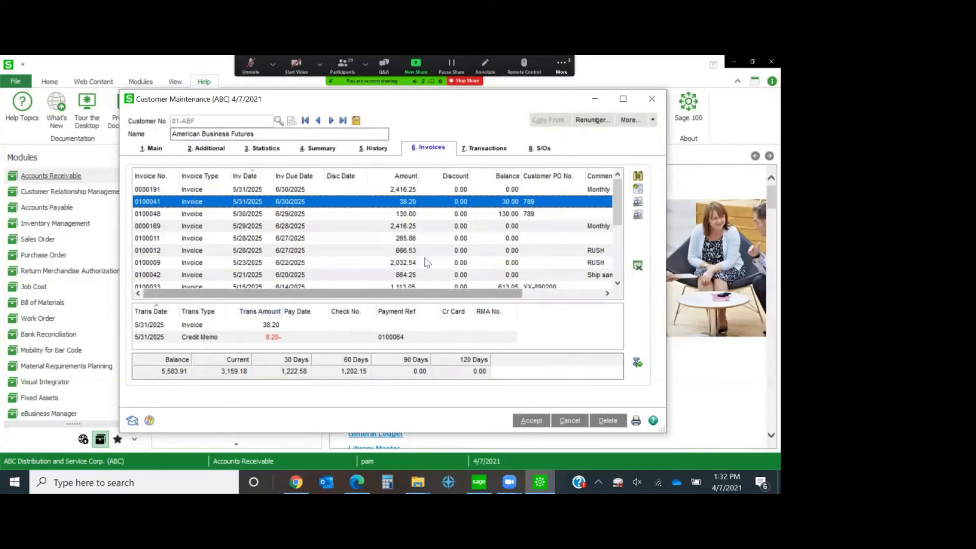
Review the remaining columns and older entries in the customer's invoice list, and select the 2,416.25 invoice transaction.
drag(422, 293, 504, 301)
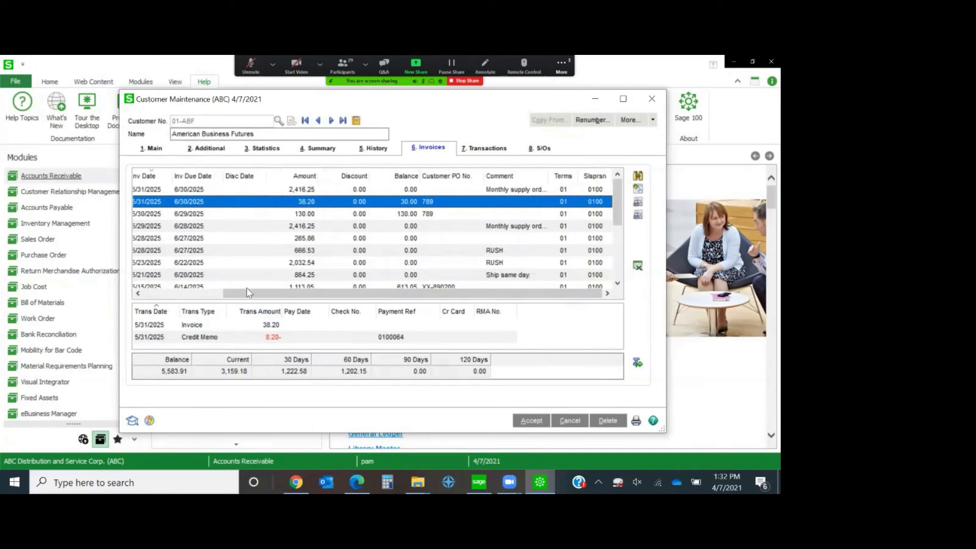
drag(300, 293, 235, 293)
drag(619, 215, 618, 269)
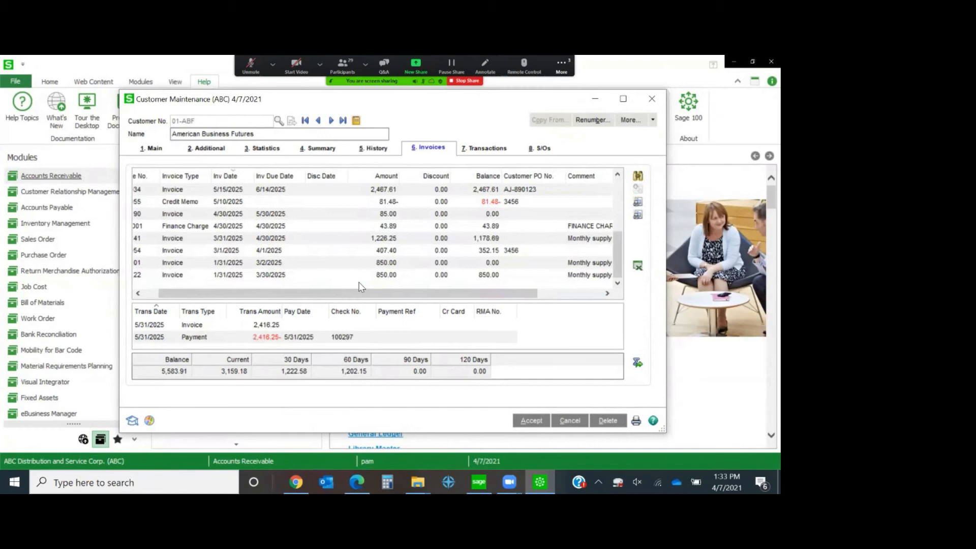
click(227, 326)
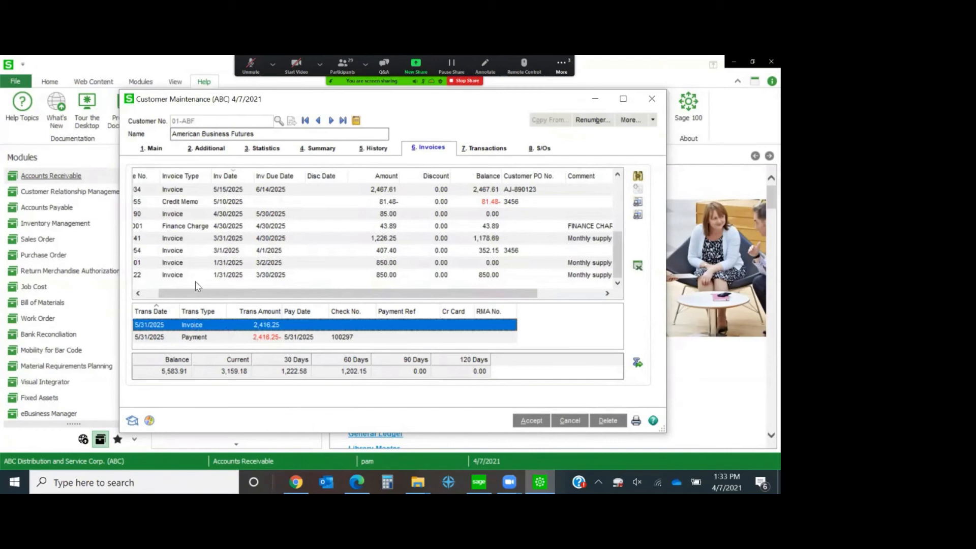
Recheck the transactions of the customer's 38.20 invoice dated 5/31/2025, and close the customer record and Customer Maintenance.
scroll(196, 282, up, 5)
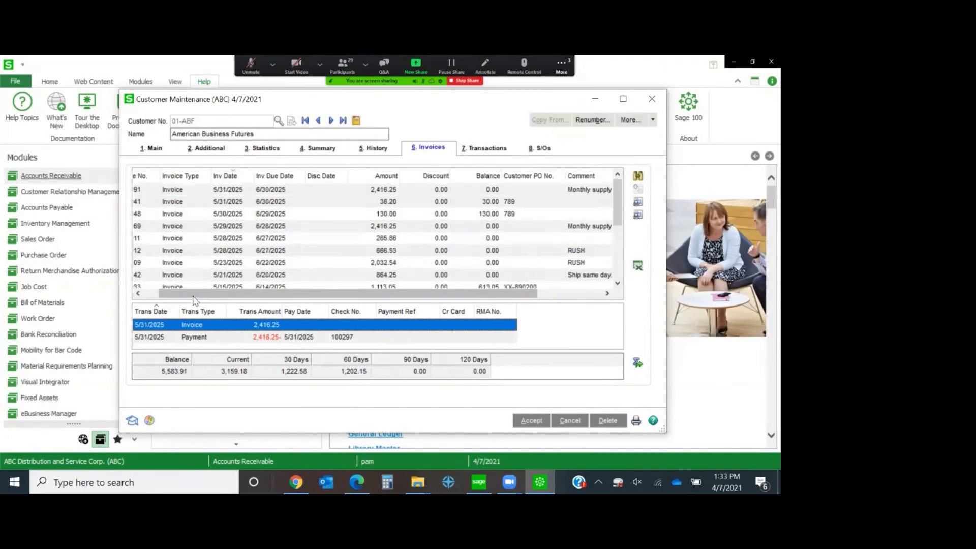
click(137, 293)
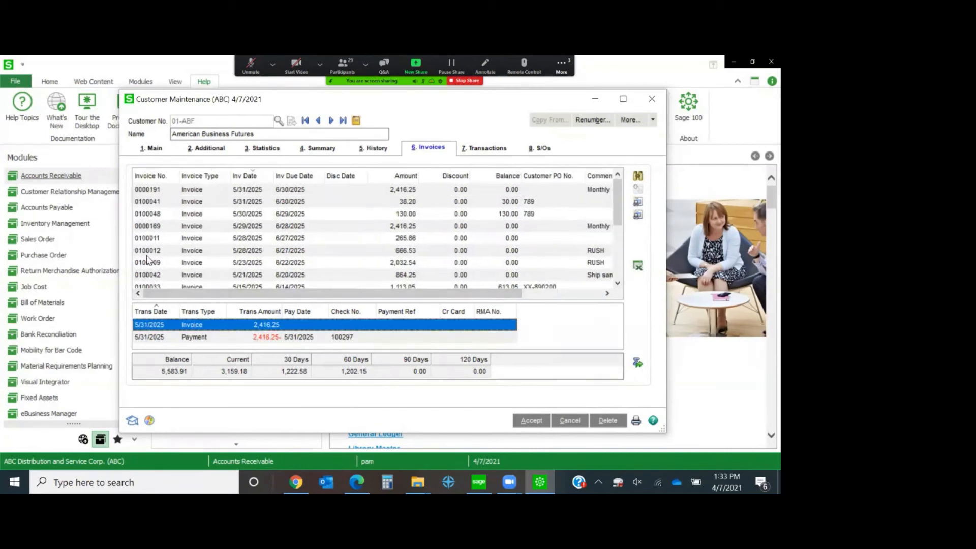
click(145, 202)
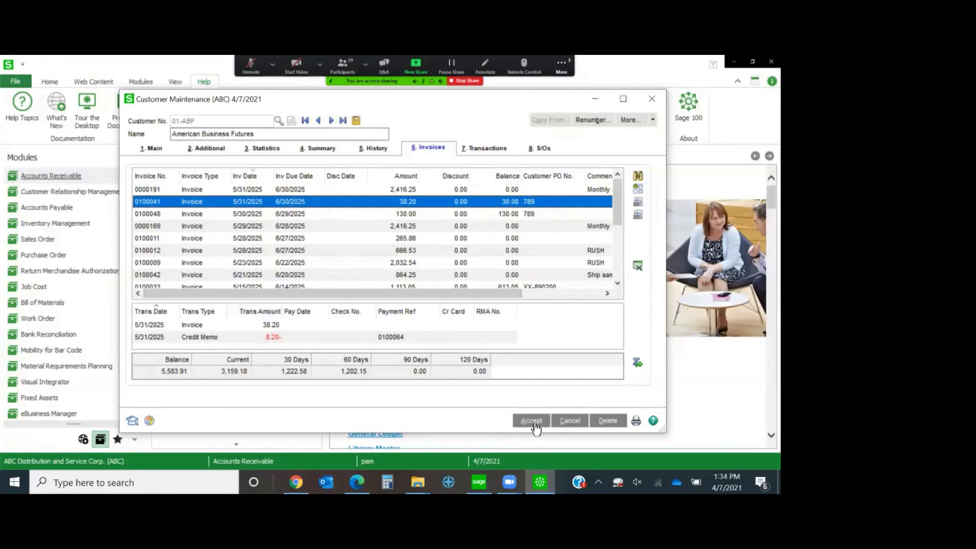
click(533, 424)
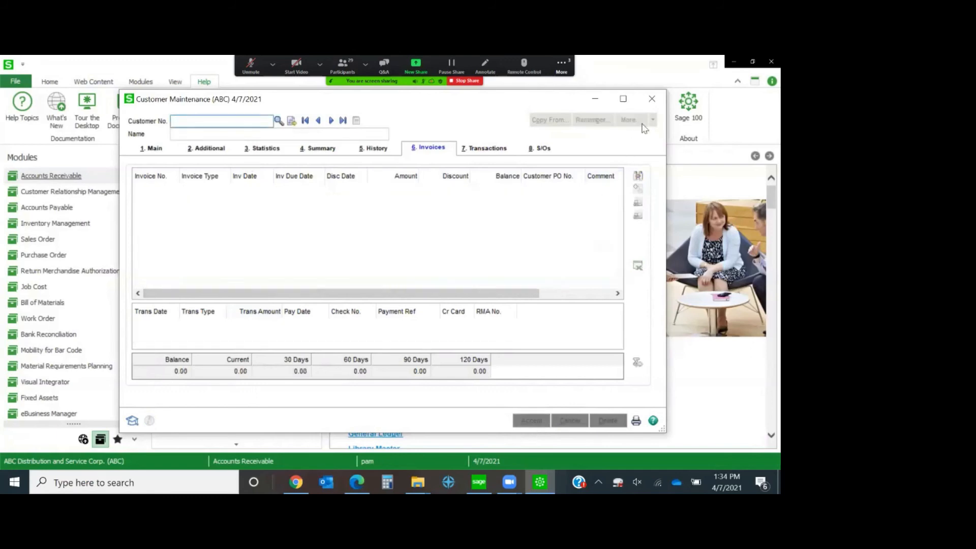
click(651, 99)
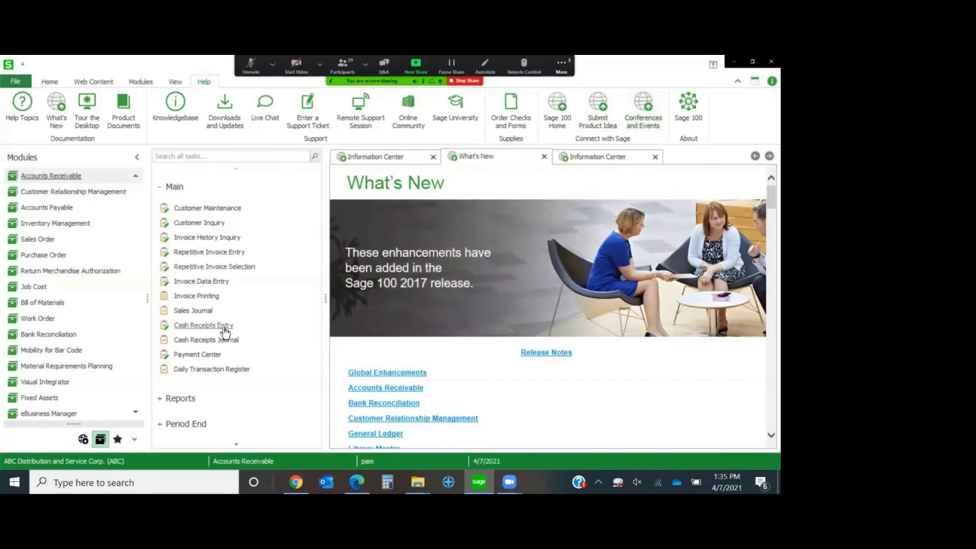
Create a new cash receipts batch containing a new zero-amount deposit with bank code D and date 5/1/2025.
click(207, 326)
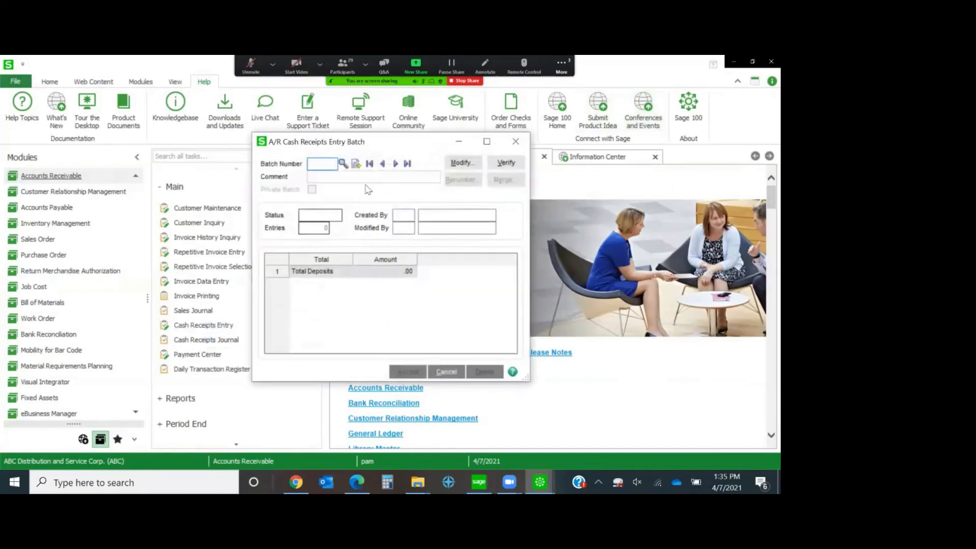
key(Return)
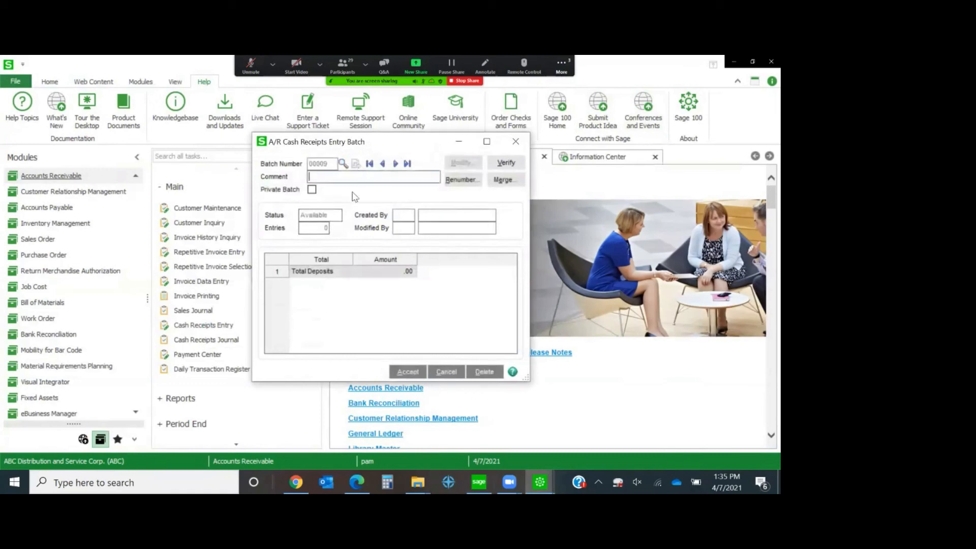
click(406, 375)
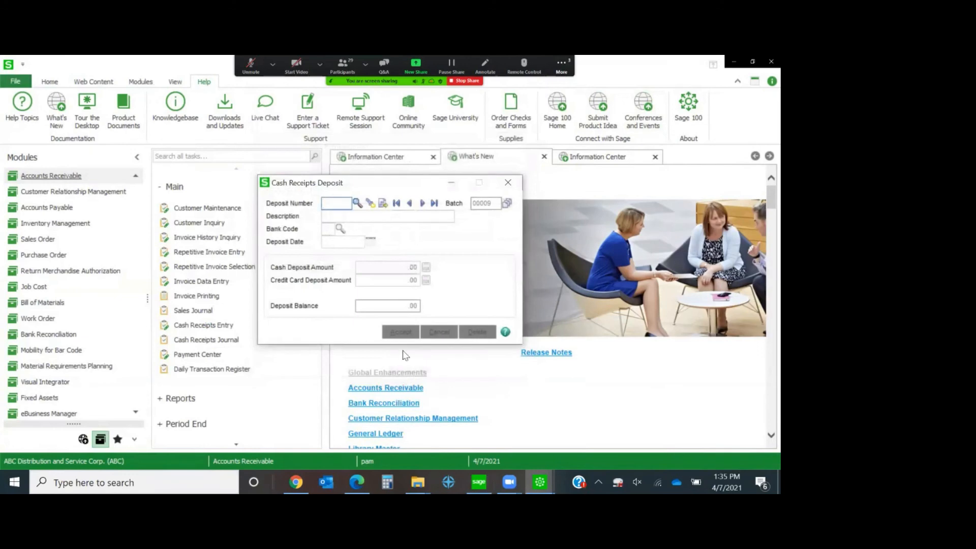
click(383, 205)
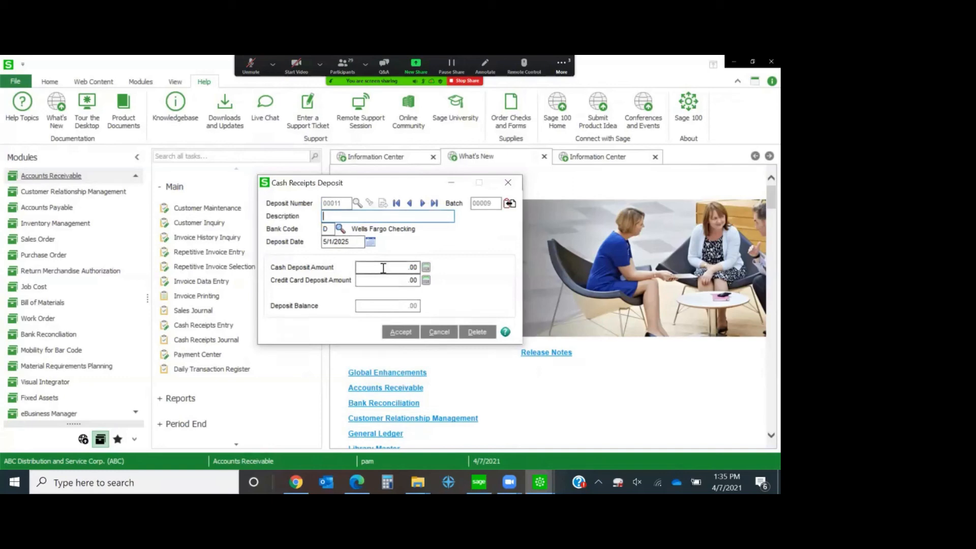
click(400, 332)
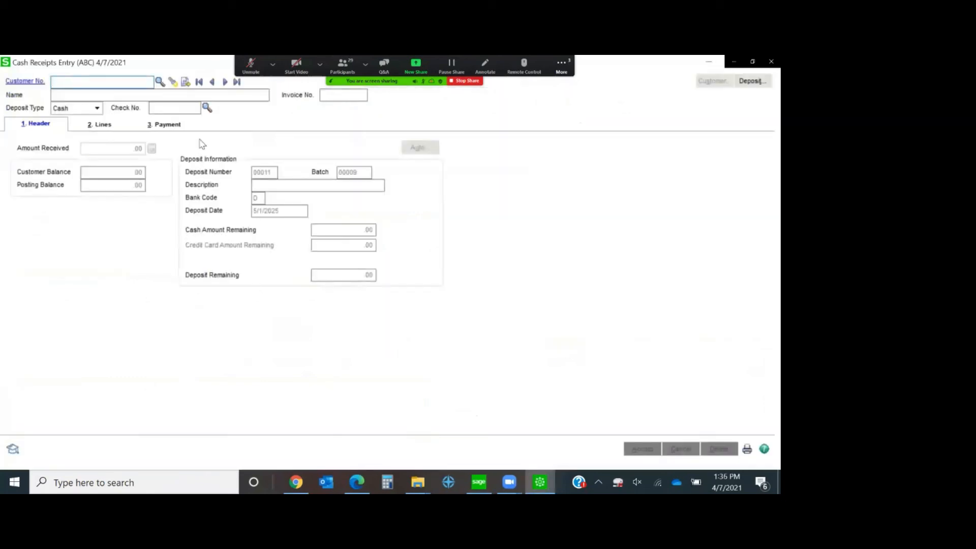
Select R & S Supply Corp. for the cash receipt and enter BAD DEBT as the check number.
click(164, 83)
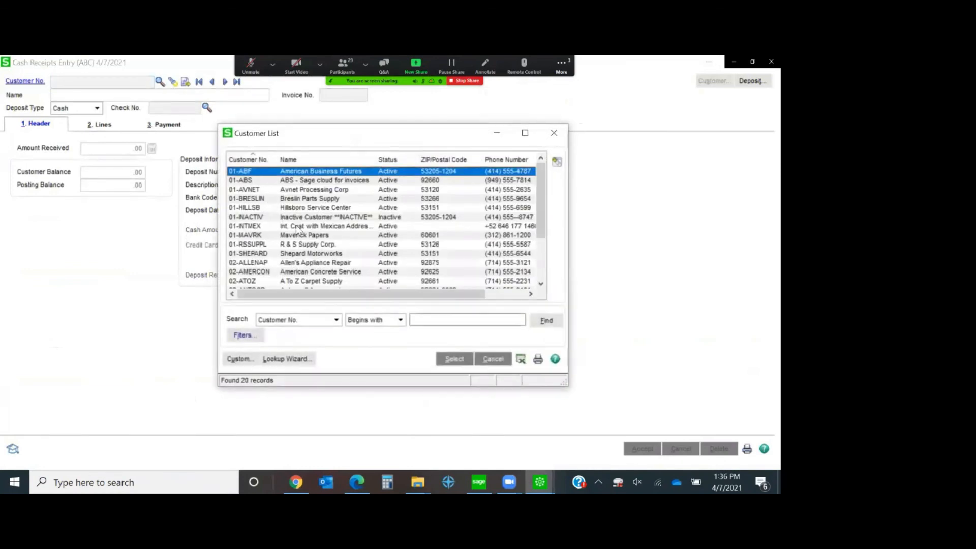
double_click(304, 248)
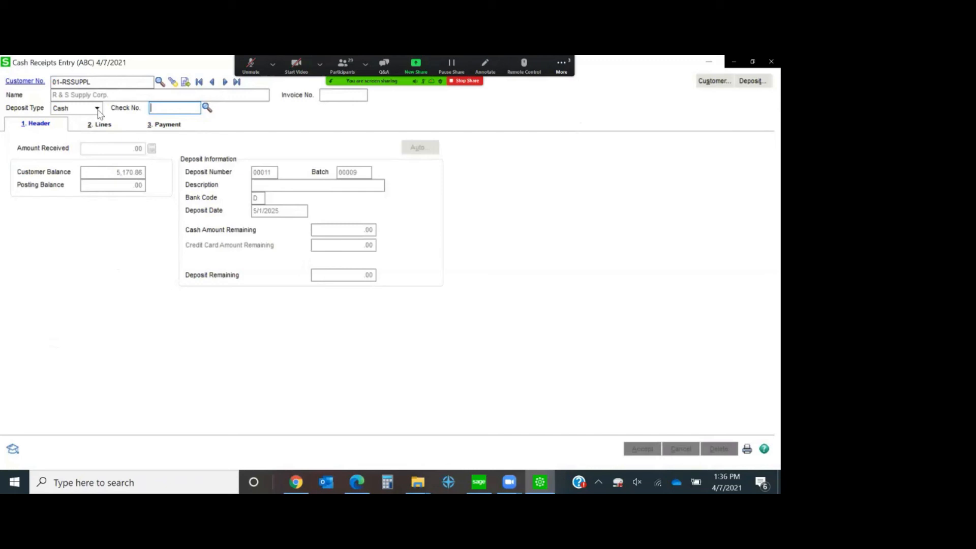
click(334, 94)
click(175, 108)
text(BAD DEBT)
key(Tab)
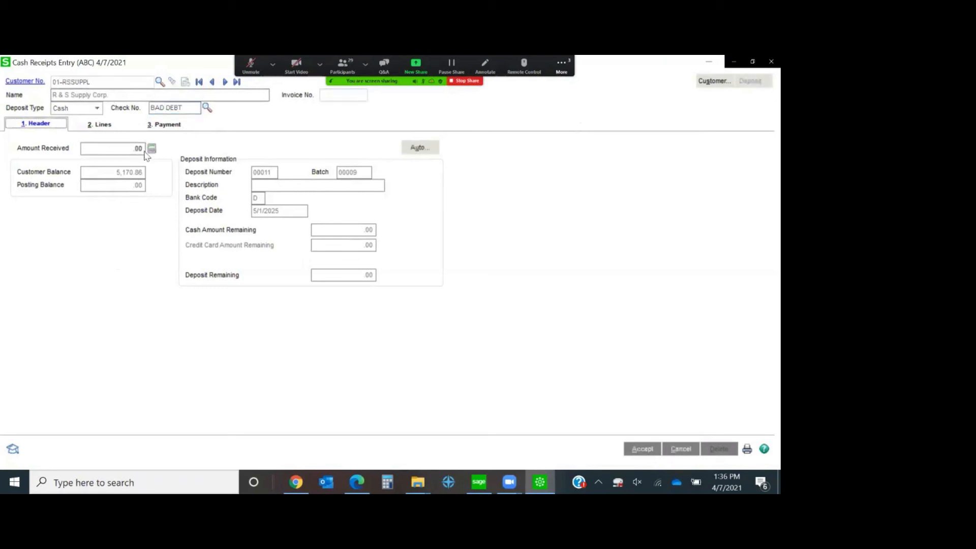
Add the invoice dated 2/23/2025 to the receipt lines and set its posted amount to 4,335.43.
click(108, 127)
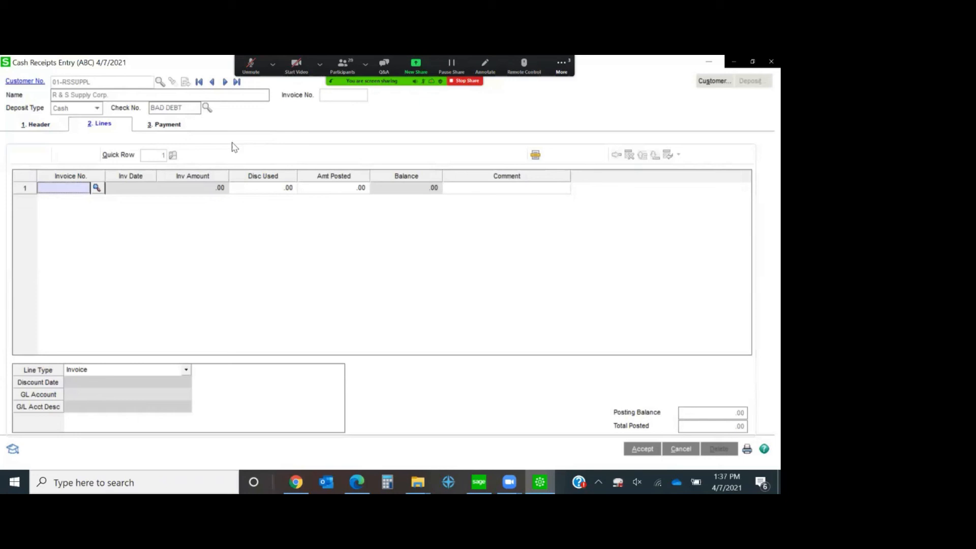
click(97, 188)
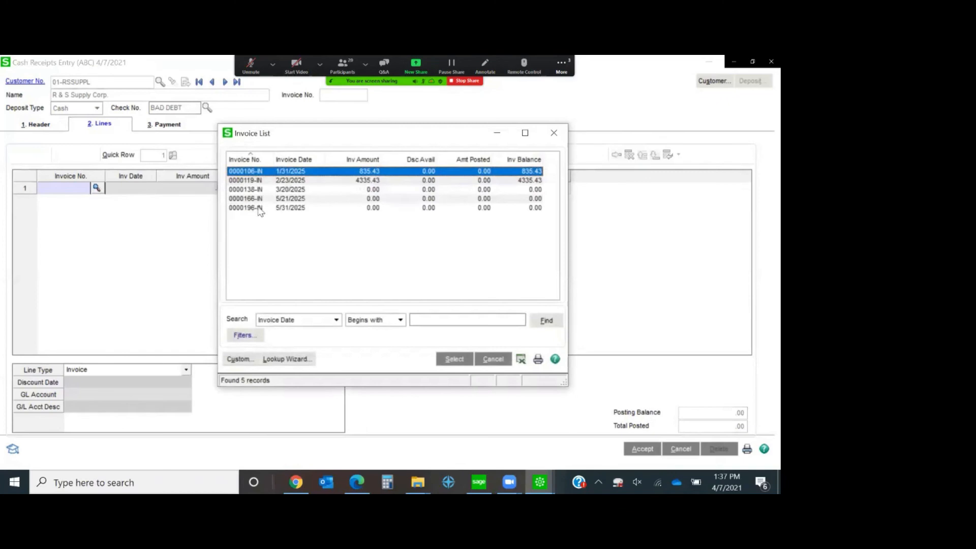
click(282, 181)
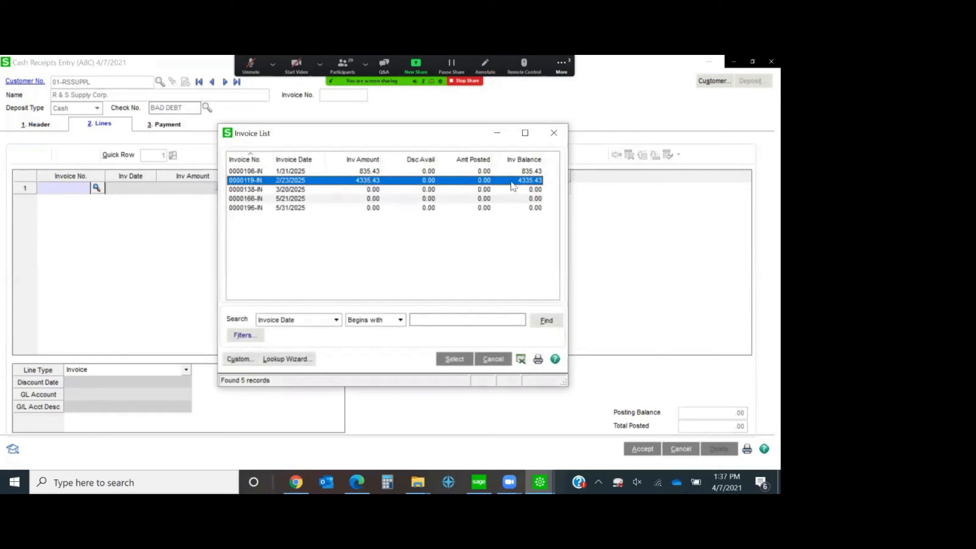
double_click(339, 181)
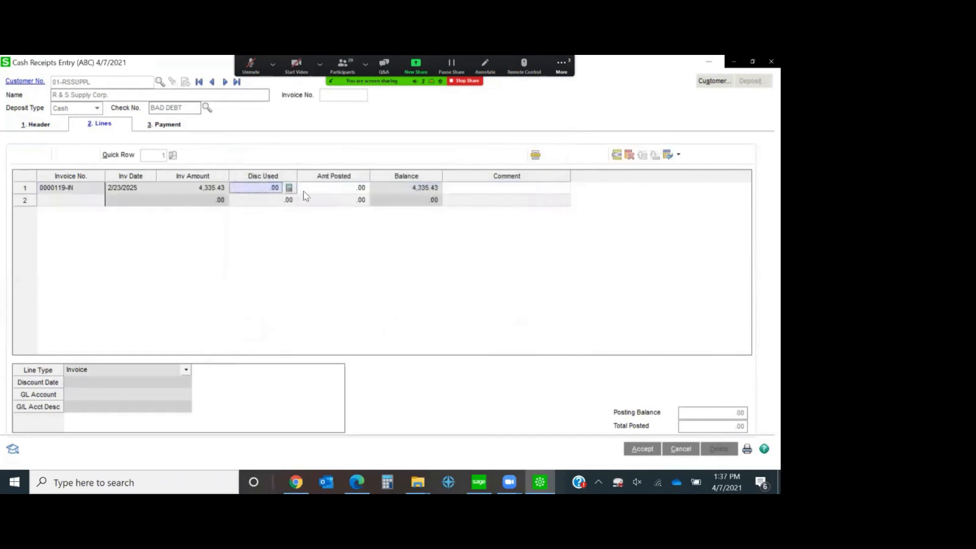
click(339, 192)
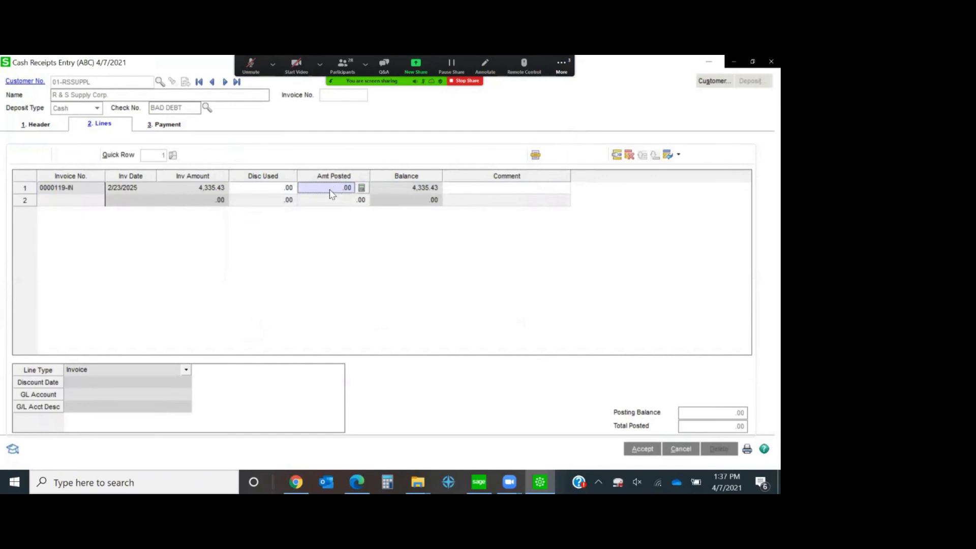
text(4,335.43)
Add a GL Account line offsetting 4,335.43- to the Bad Debt account, accept the receipt and close Cash Receipts Entry.
click(65, 200)
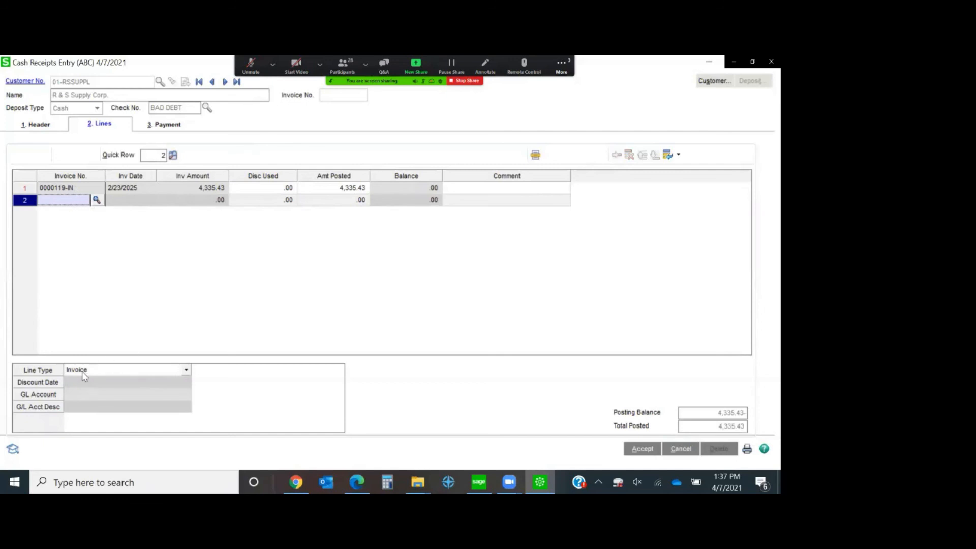
click(186, 370)
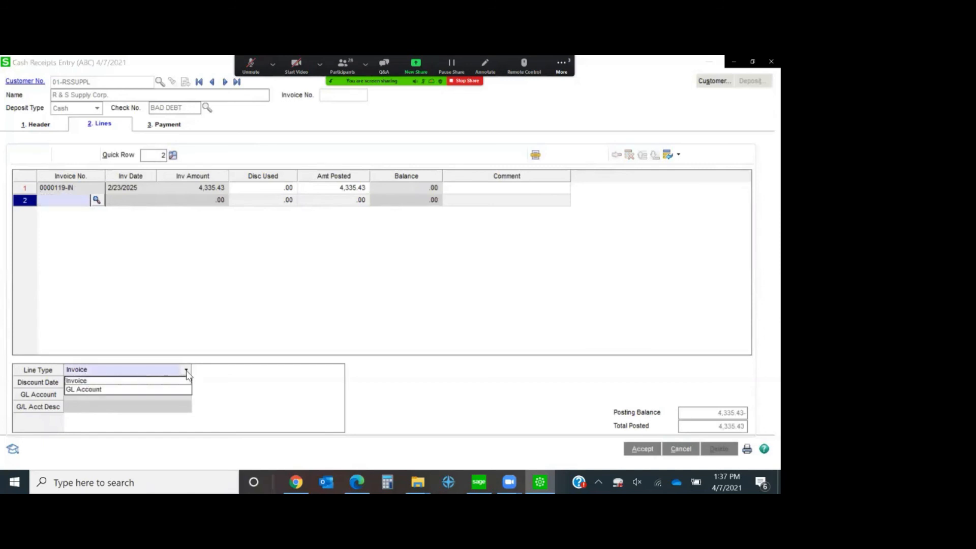
click(94, 390)
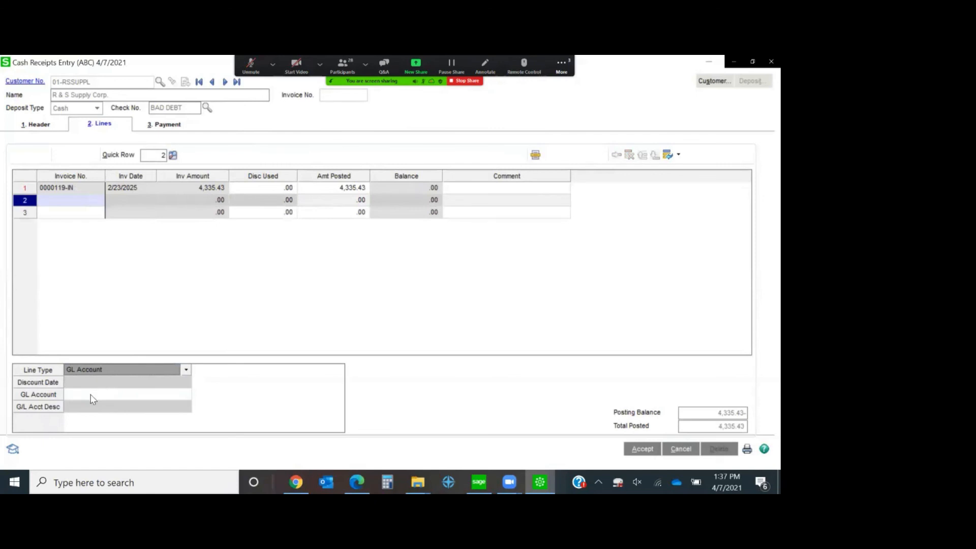
click(91, 396)
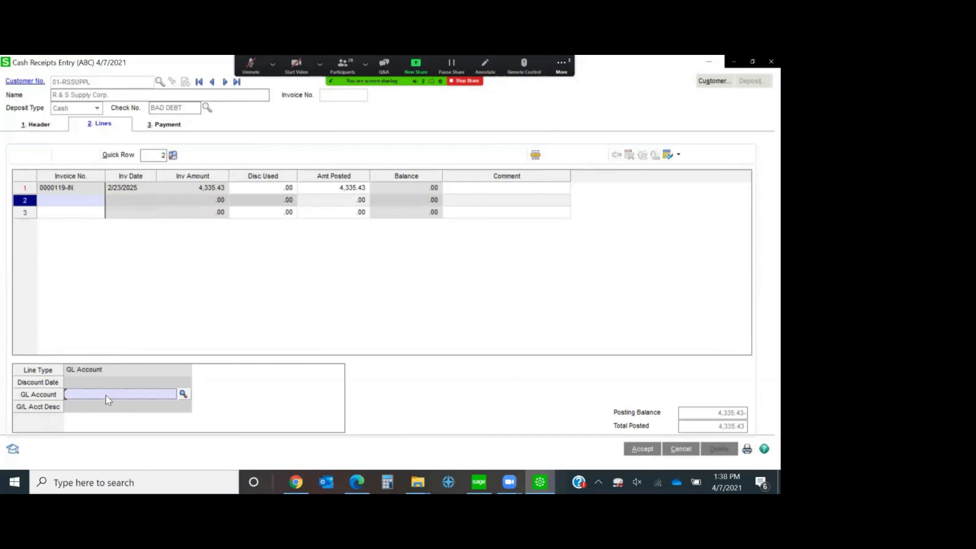
text(251)
key(Tab)
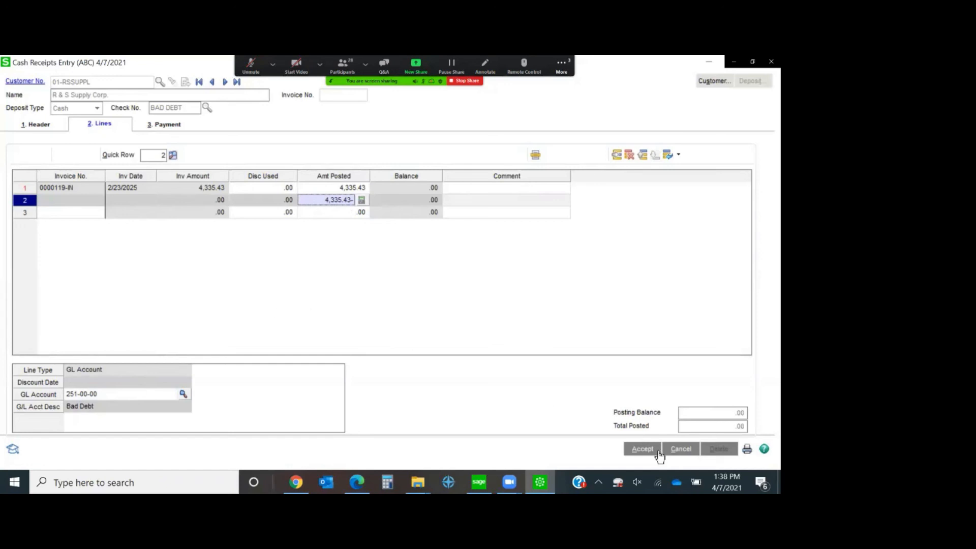
click(642, 449)
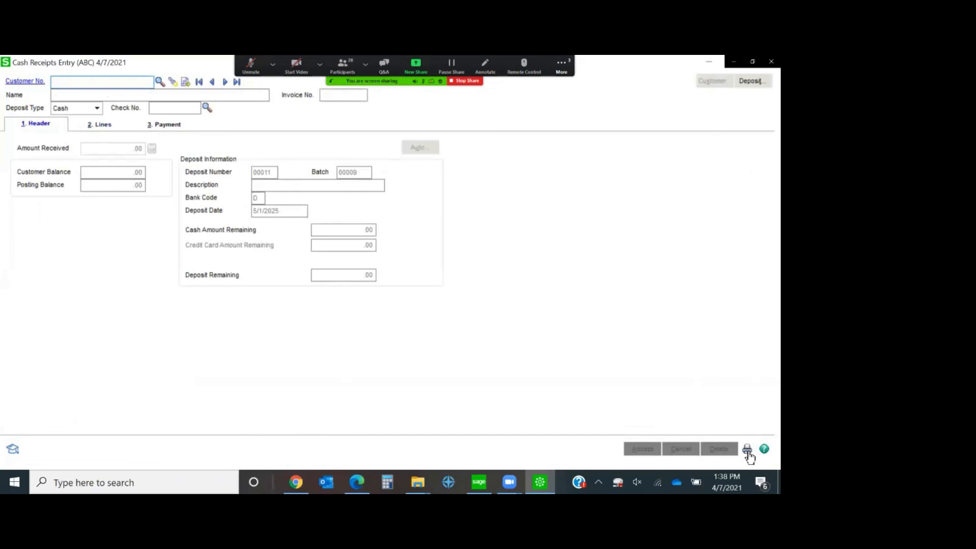
key(Escape)
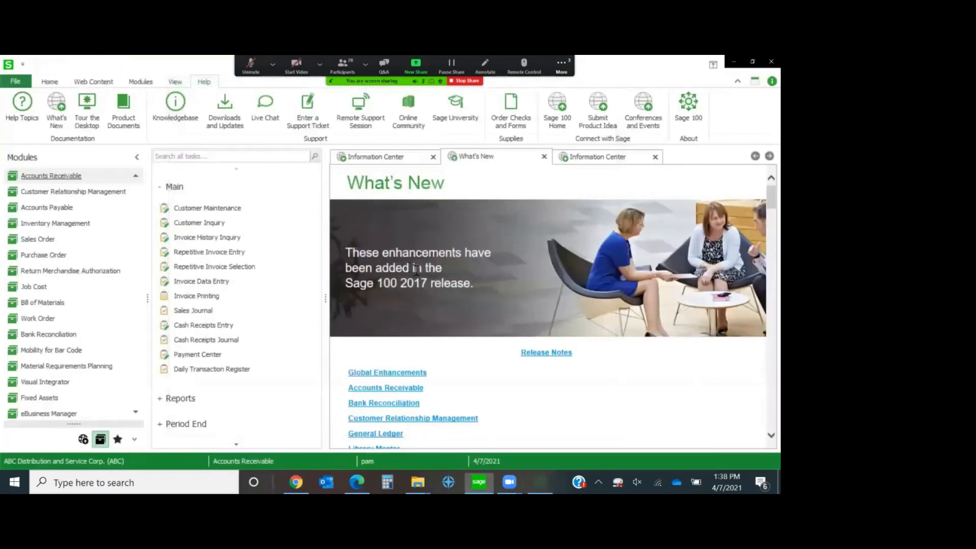
Preview the Cash Receipts Journal for batch 00009 and review its lines and totals.
click(232, 340)
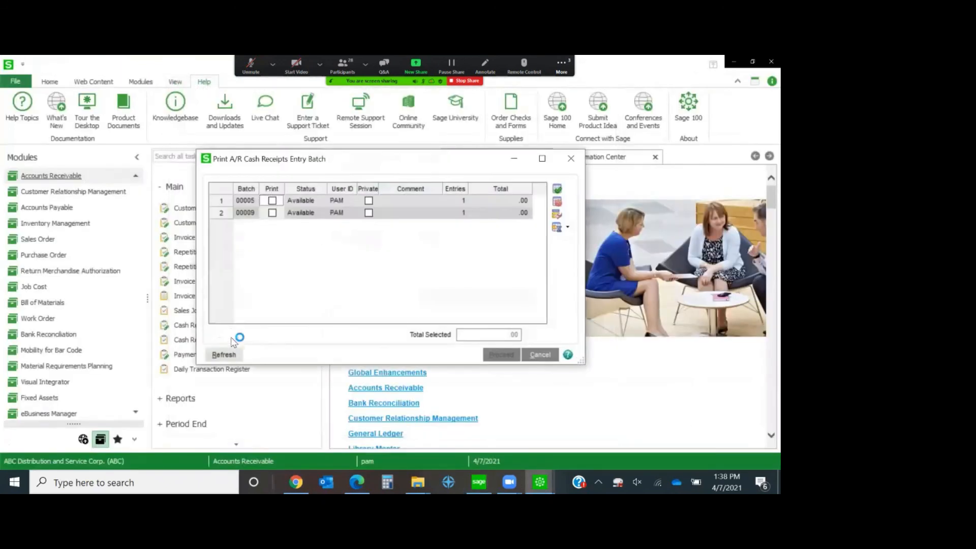
click(272, 213)
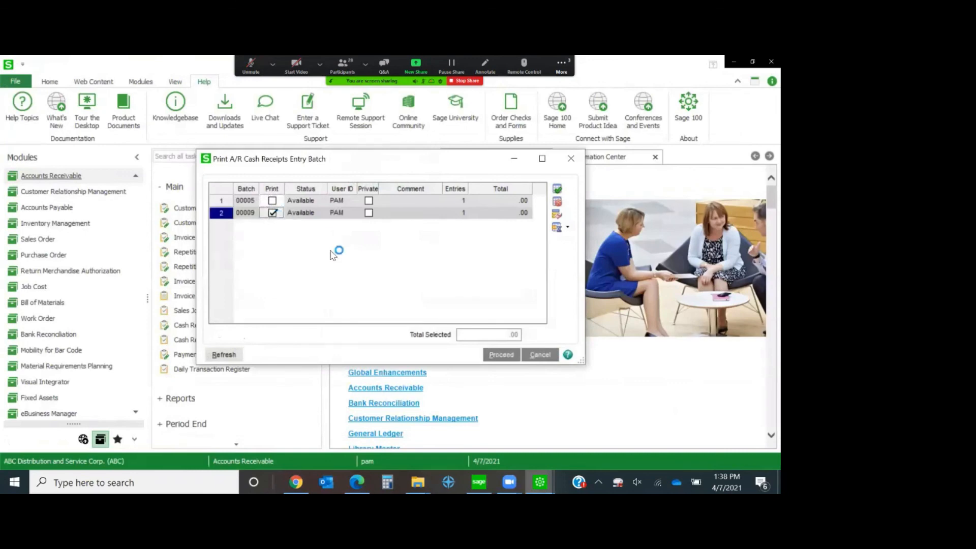
click(497, 356)
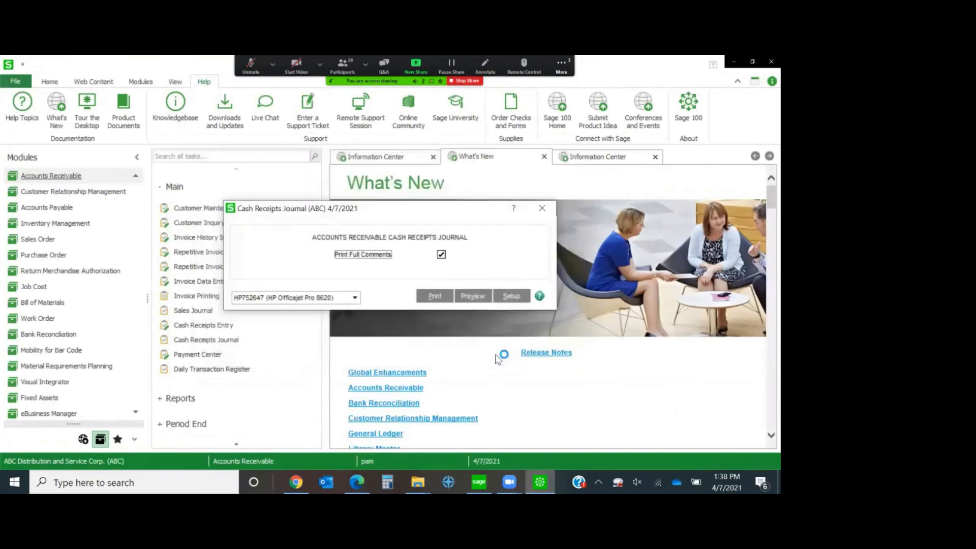
click(471, 298)
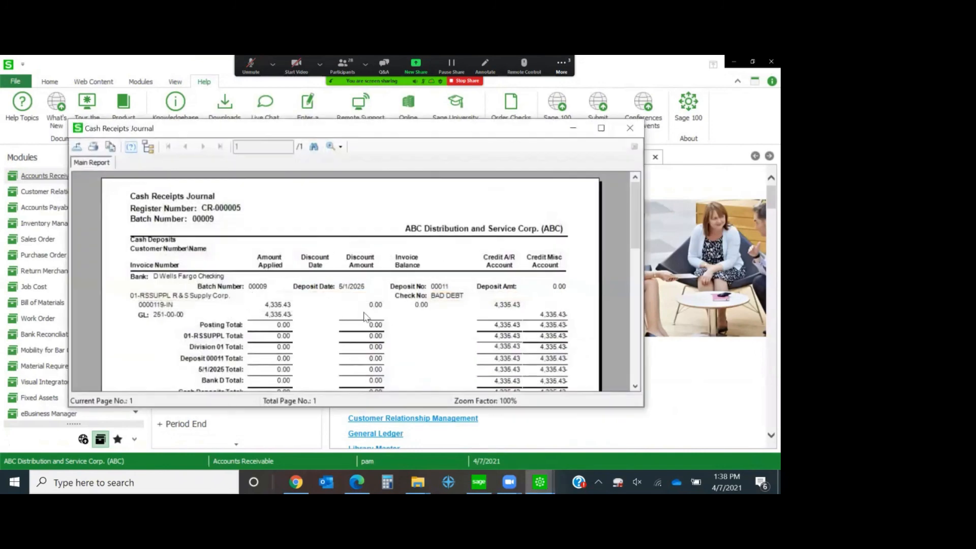
scroll(375, 323, down, 3)
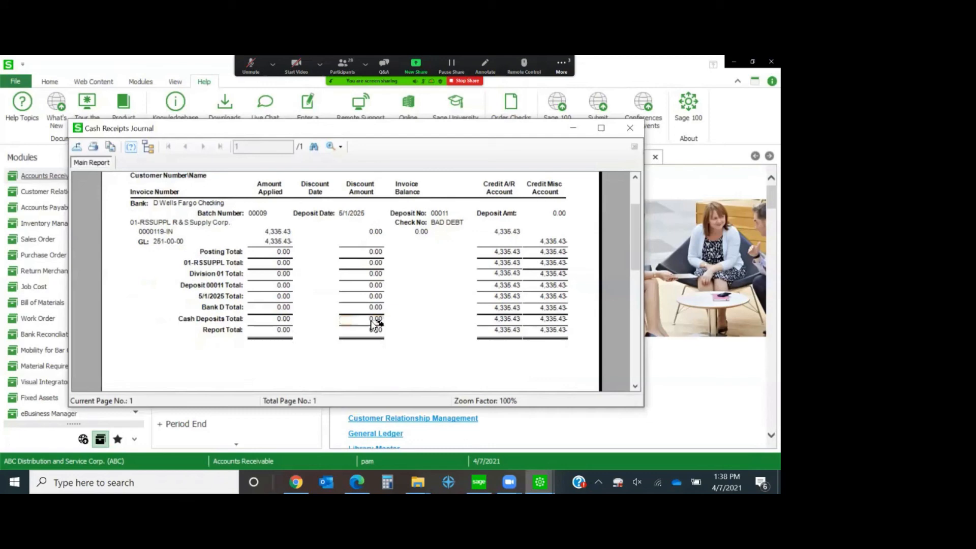
scroll(374, 323, up, 3)
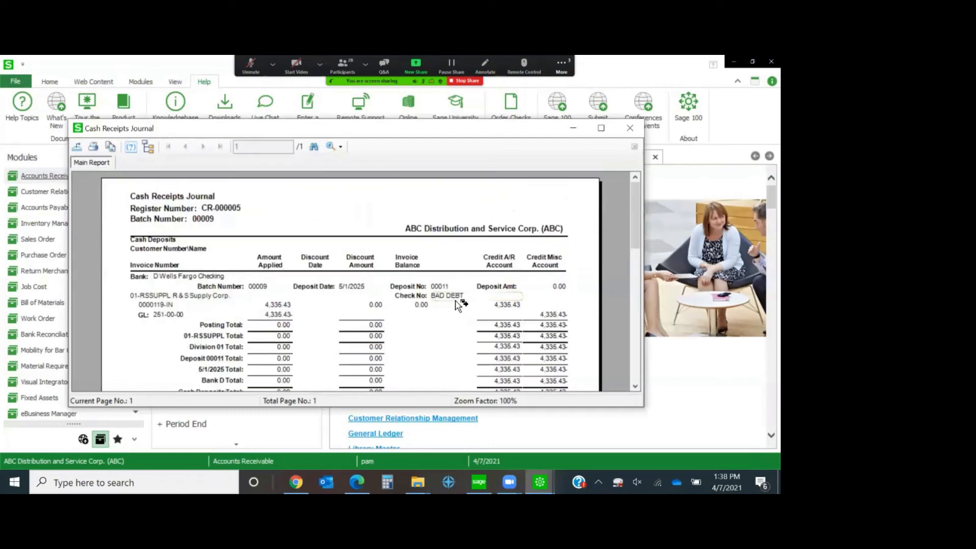
Close the cash receipts journal and division recap, and post the update, declining the Daily Transaction Register.
click(629, 129)
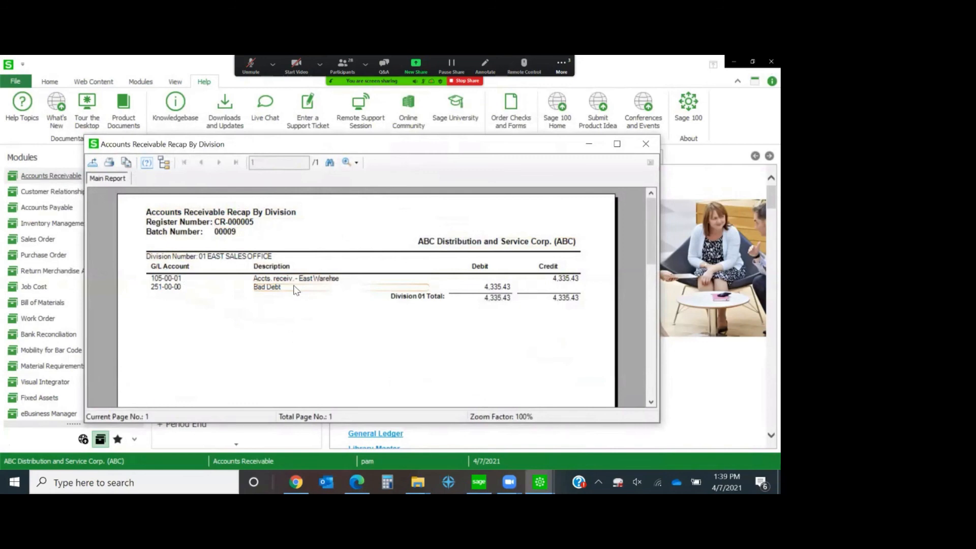
click(646, 145)
click(367, 216)
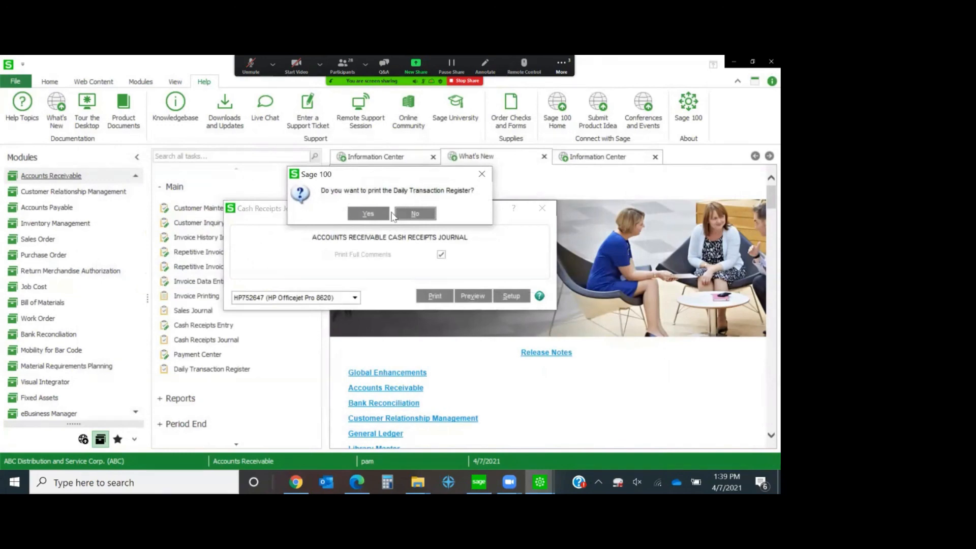
click(410, 215)
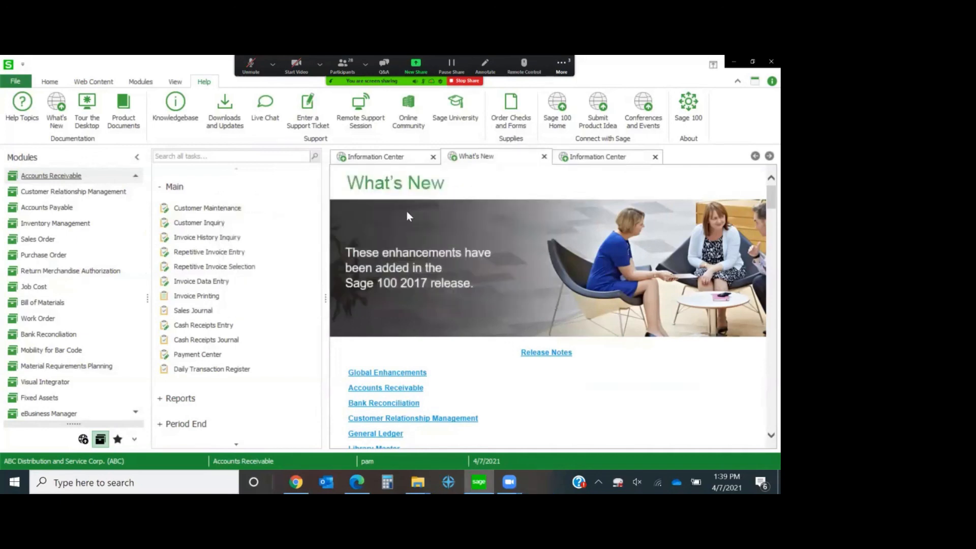
Review the transactions of the 2/23/2025 invoice and the main details for R & S Supply Corp. in Customer Maintenance, and close the record.
click(228, 210)
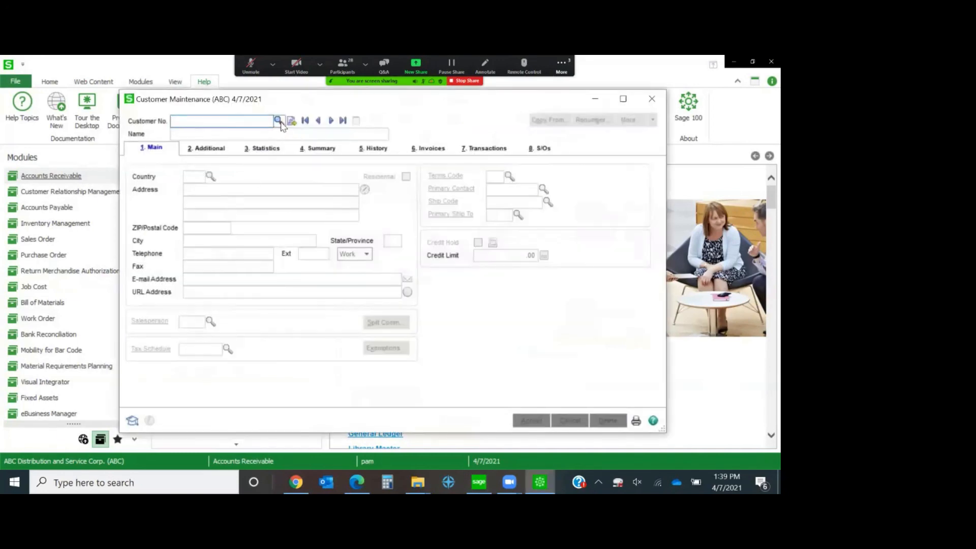
click(278, 121)
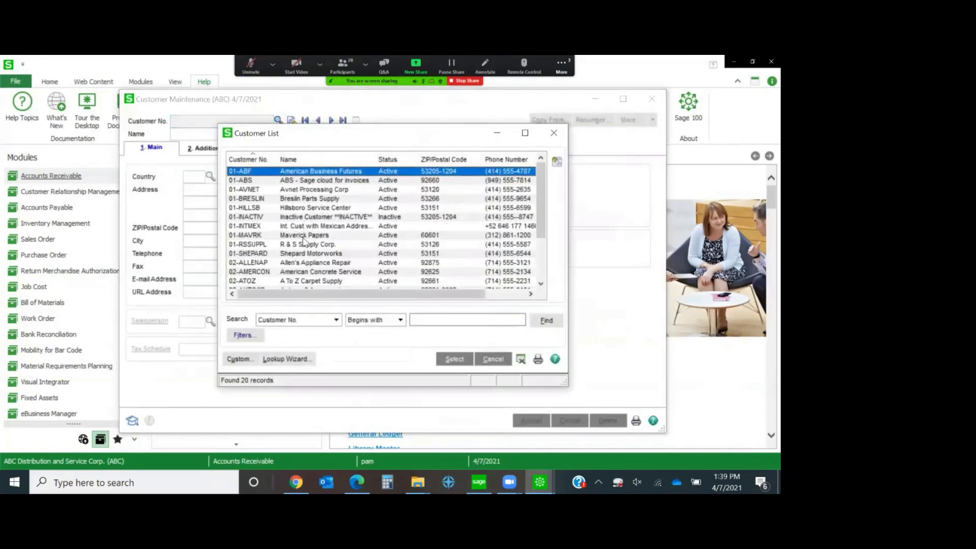
double_click(304, 244)
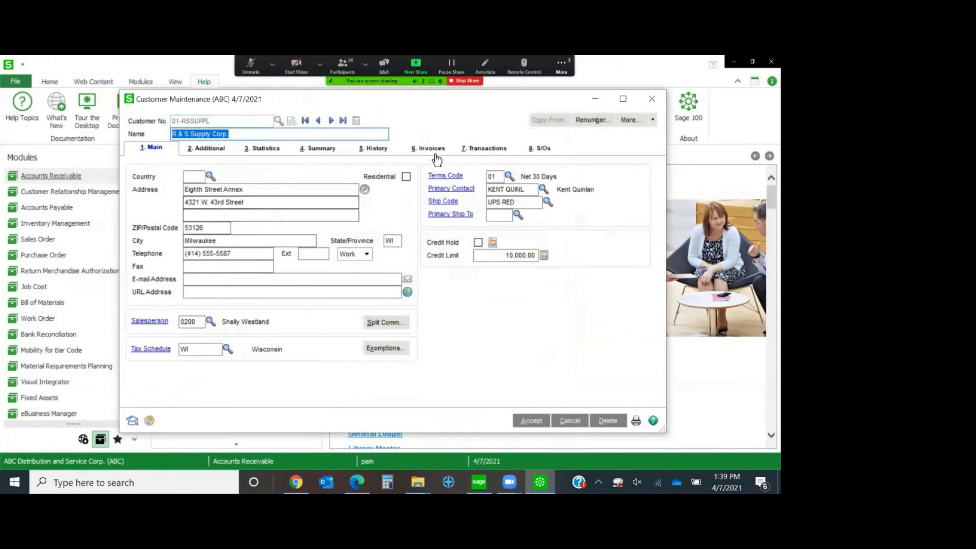
click(432, 149)
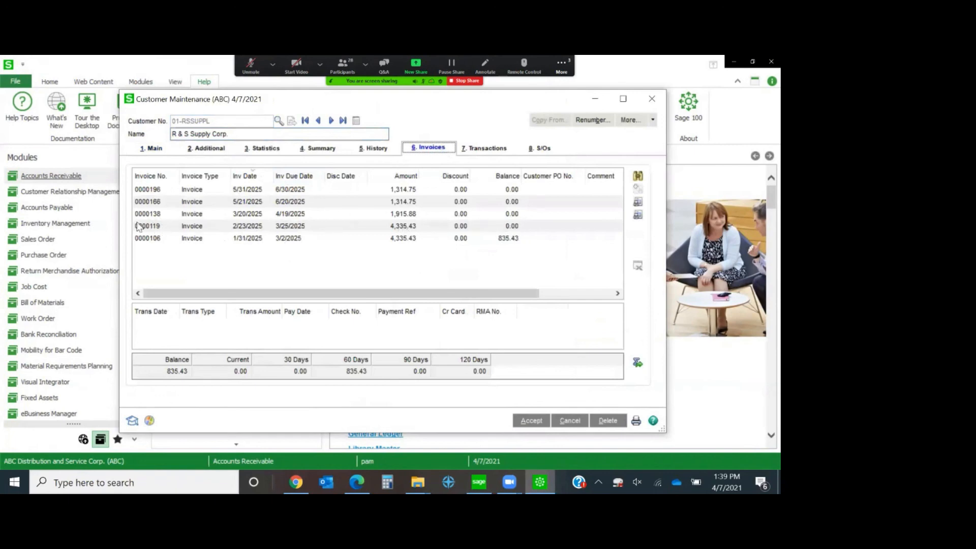
click(150, 231)
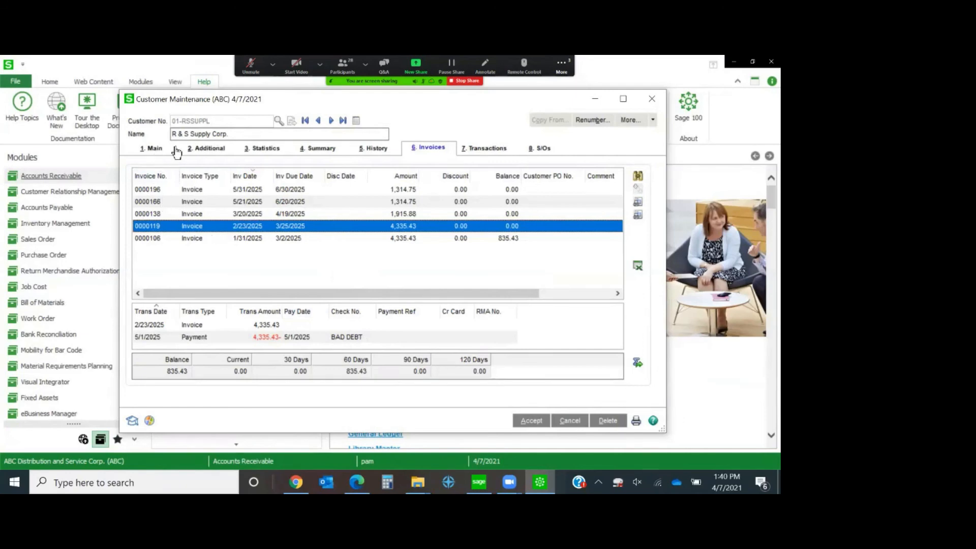
click(154, 149)
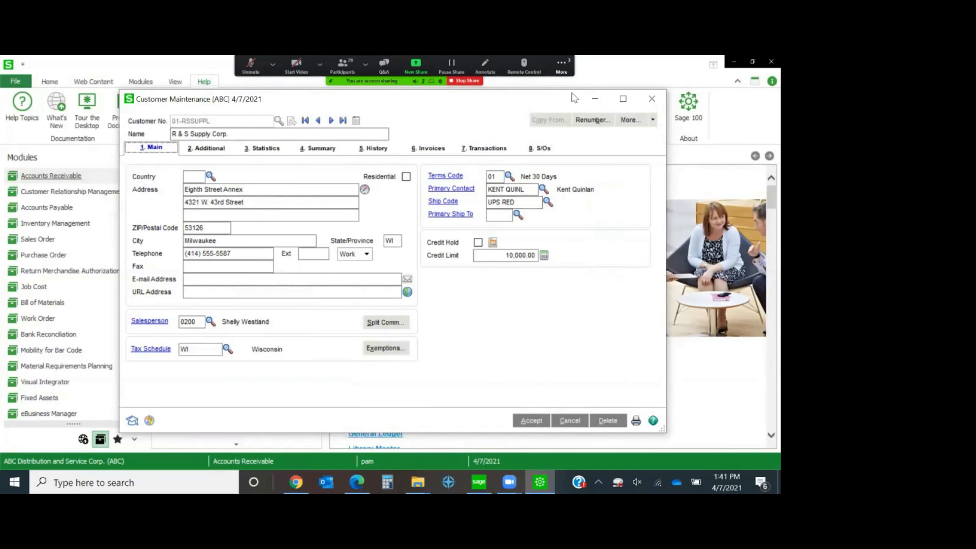
click(652, 104)
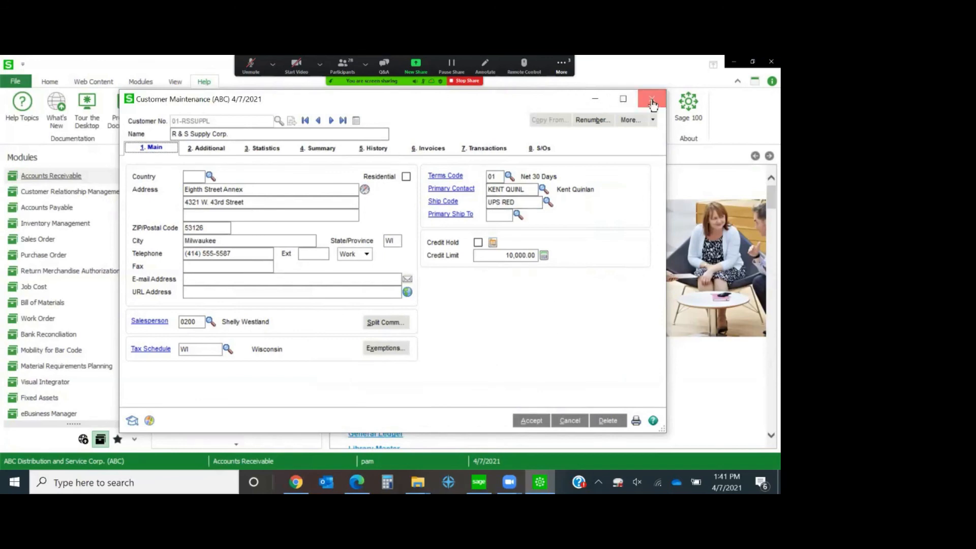